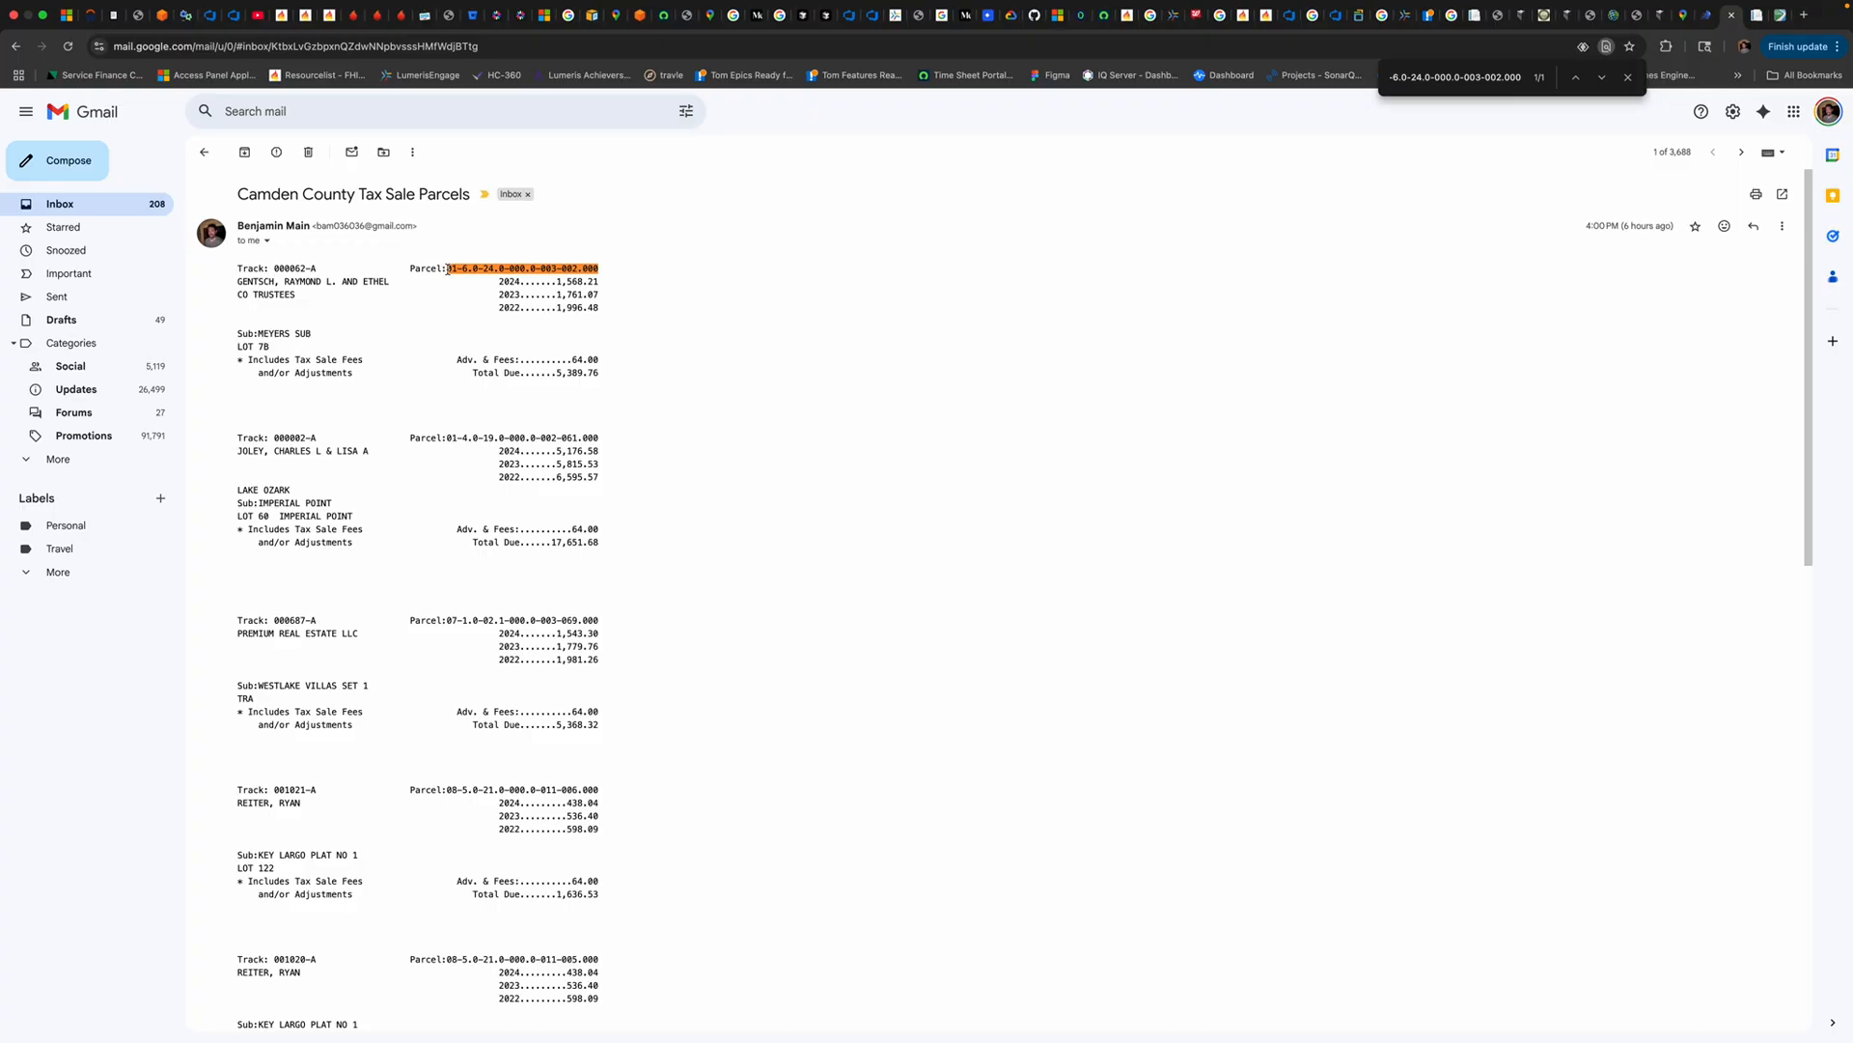
# Switch from the tax sale email to the Camden County GIS map, accept the disclaimer, and hide the Assessor Data layers.
pyautogui.moveTo(447, 269); pyautogui.dragTo(598, 264)
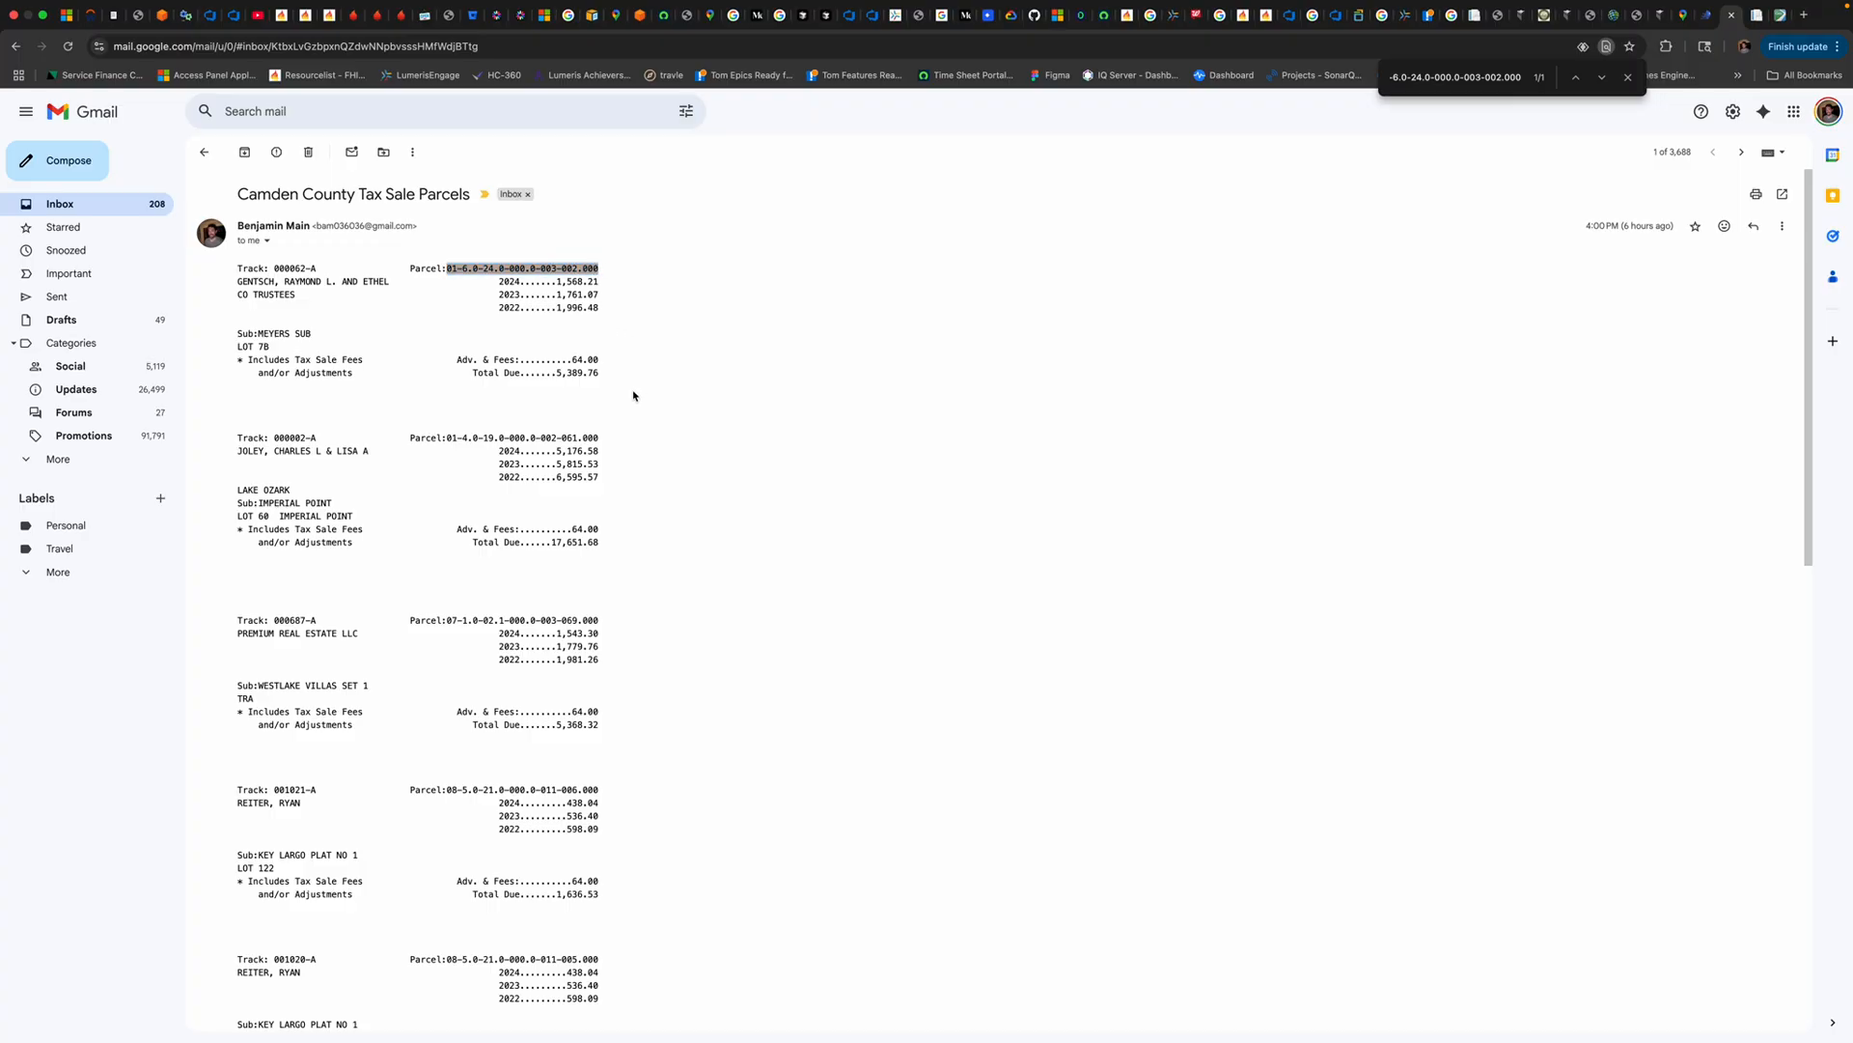
pyautogui.click(1780, 16)
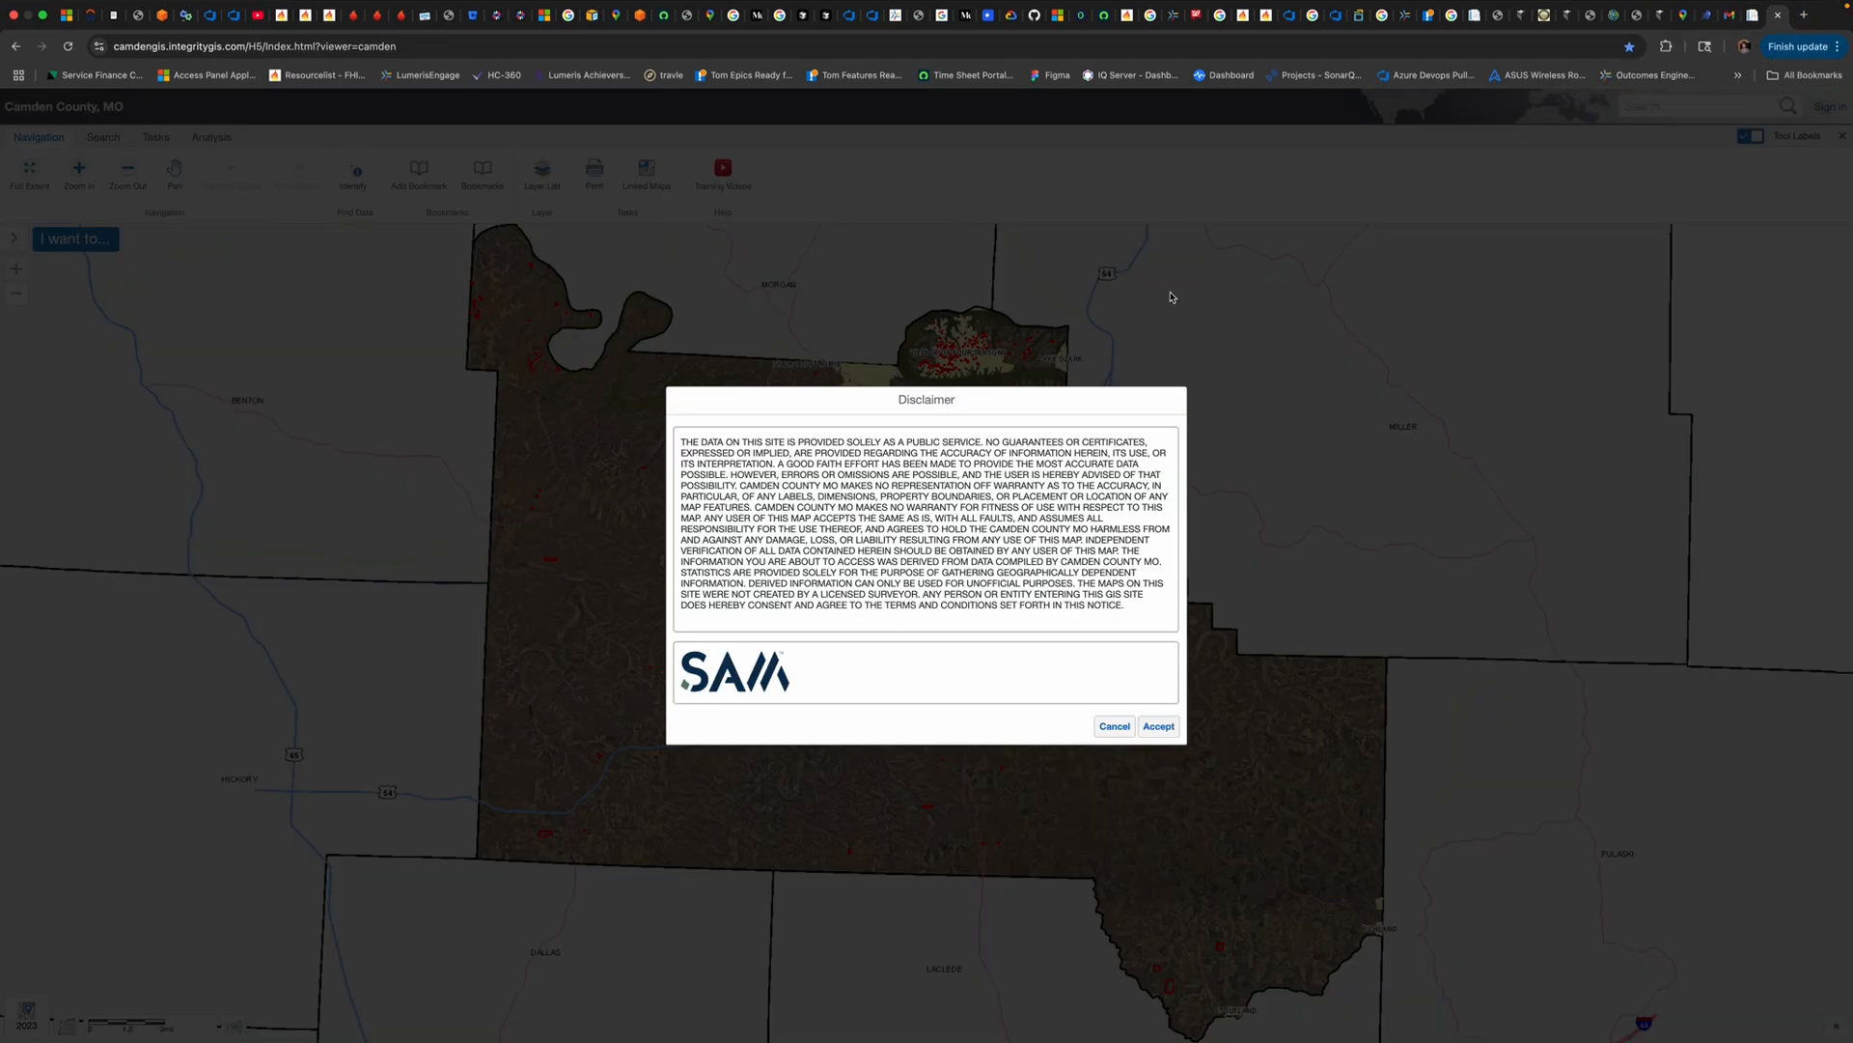
pyautogui.click(1151, 726)
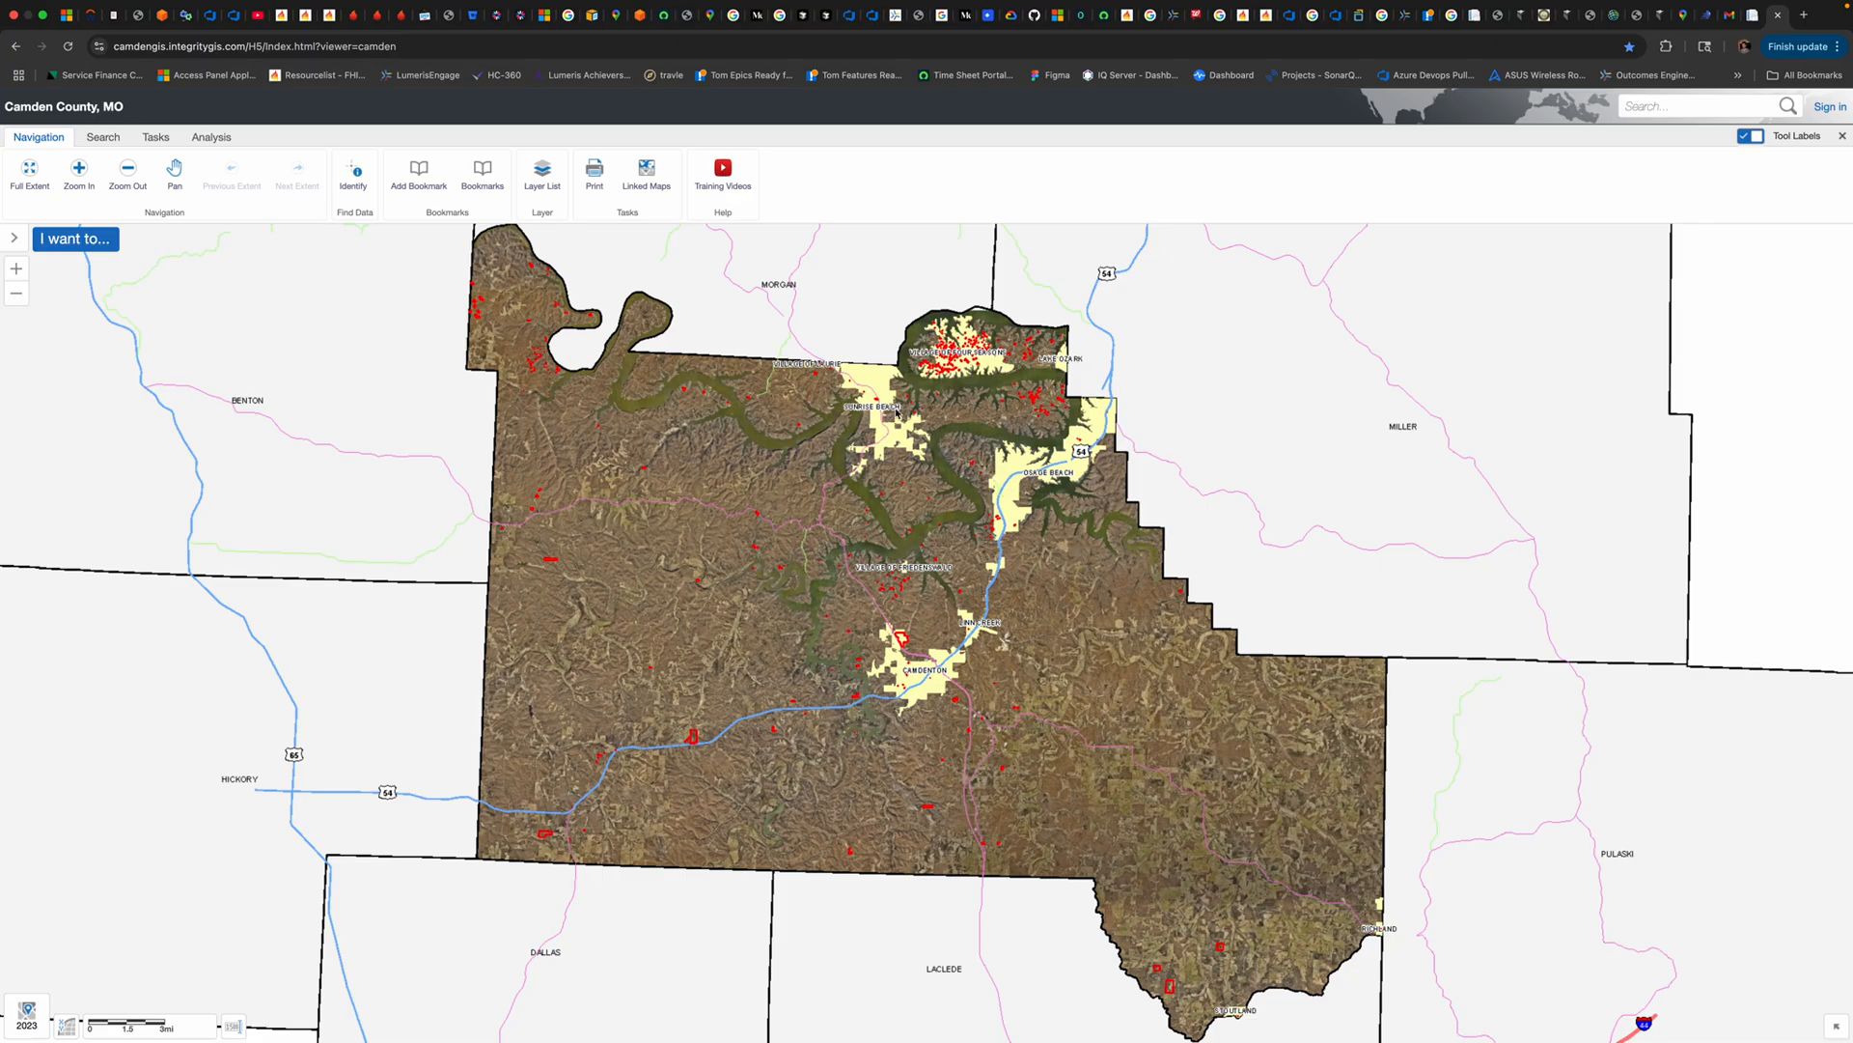
pyautogui.click(14, 238)
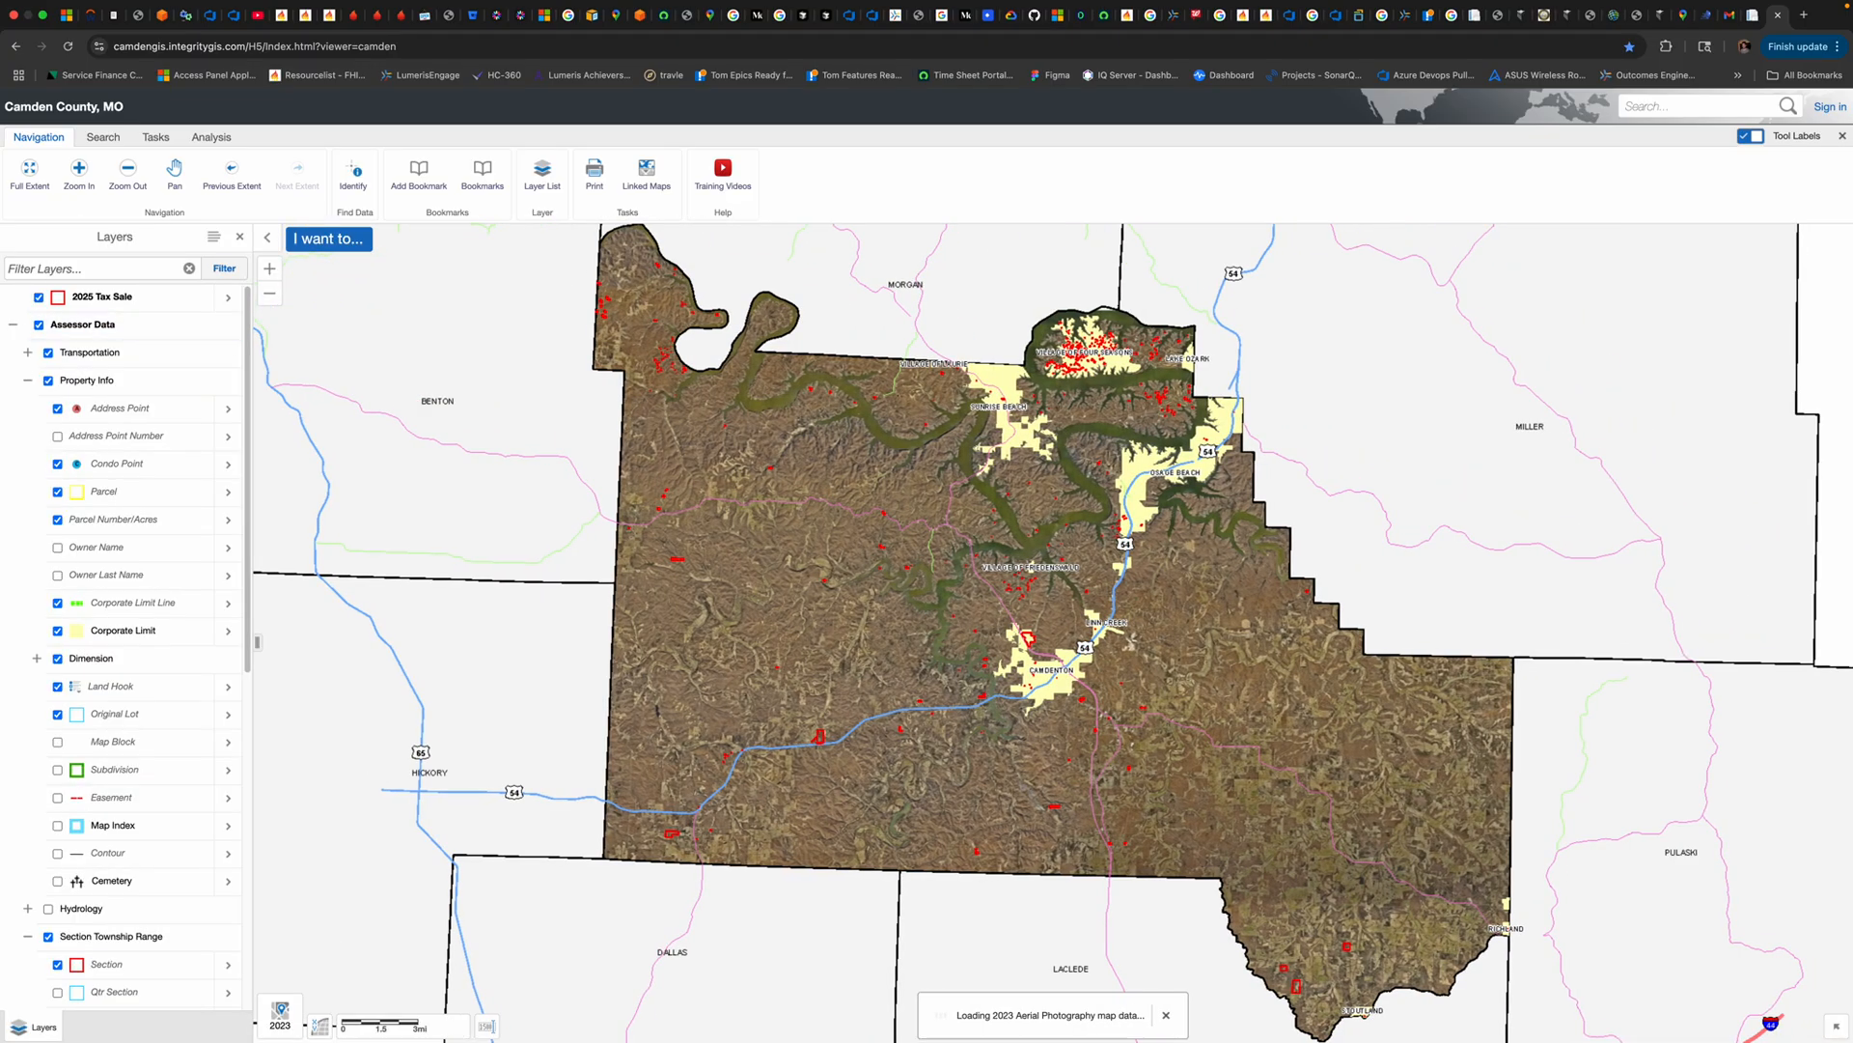
pyautogui.click(38, 326)
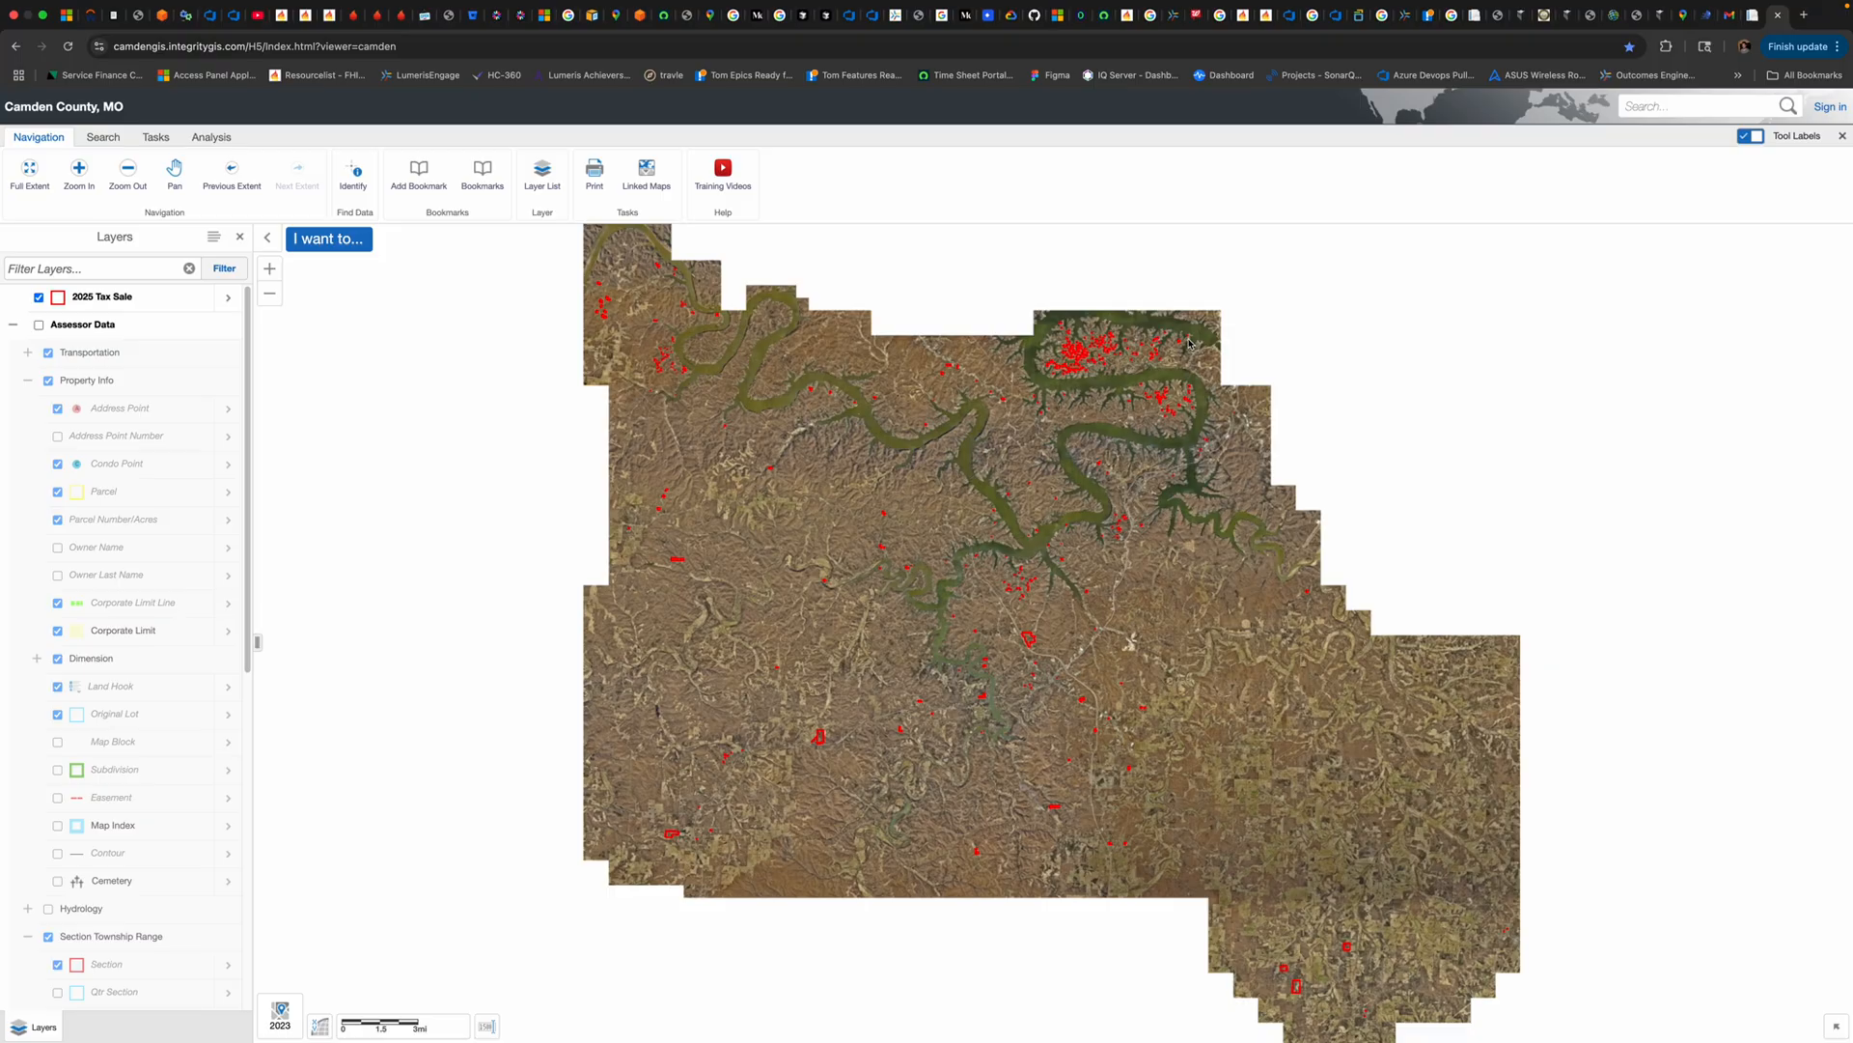
# Identify the 2025 Tax Sale lot beside the docks near the tip of the northeastern peninsula, with the Assessor Data layers shown.
pyautogui.scroll(3, 1190, 343)
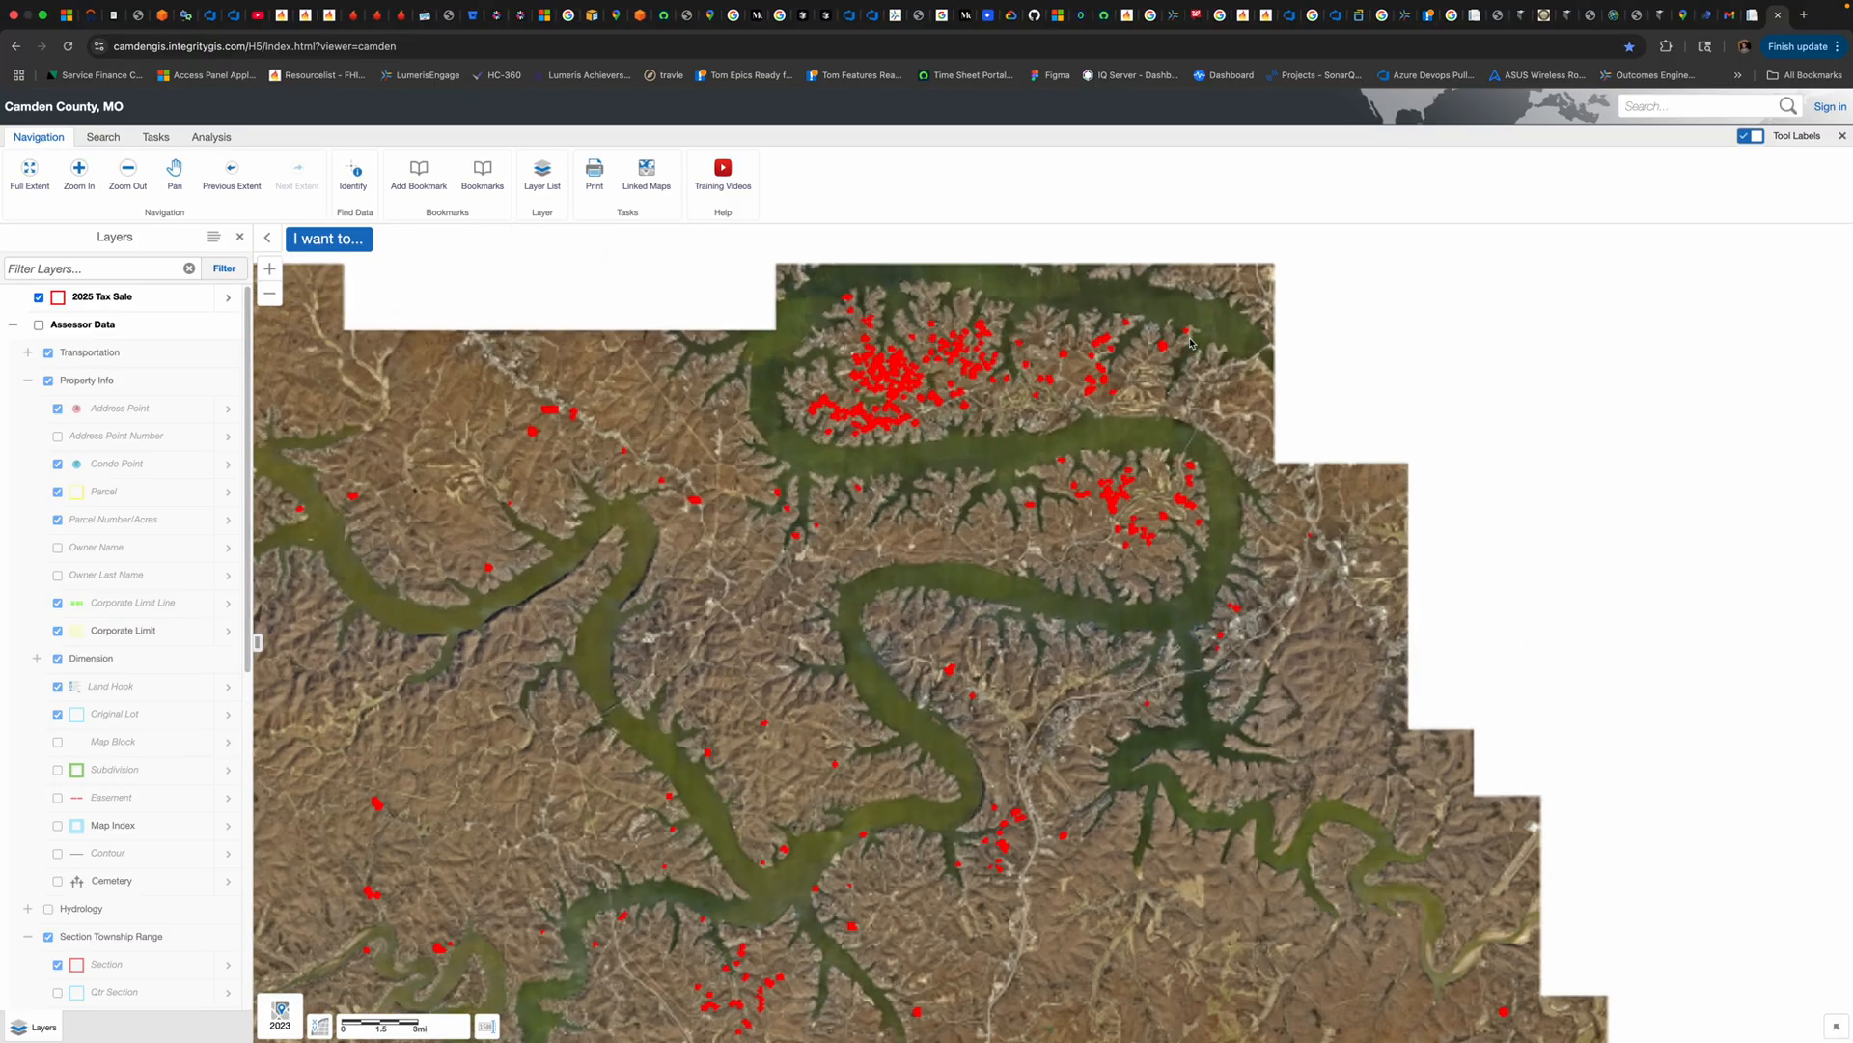
pyautogui.scroll(1, 1038, 359)
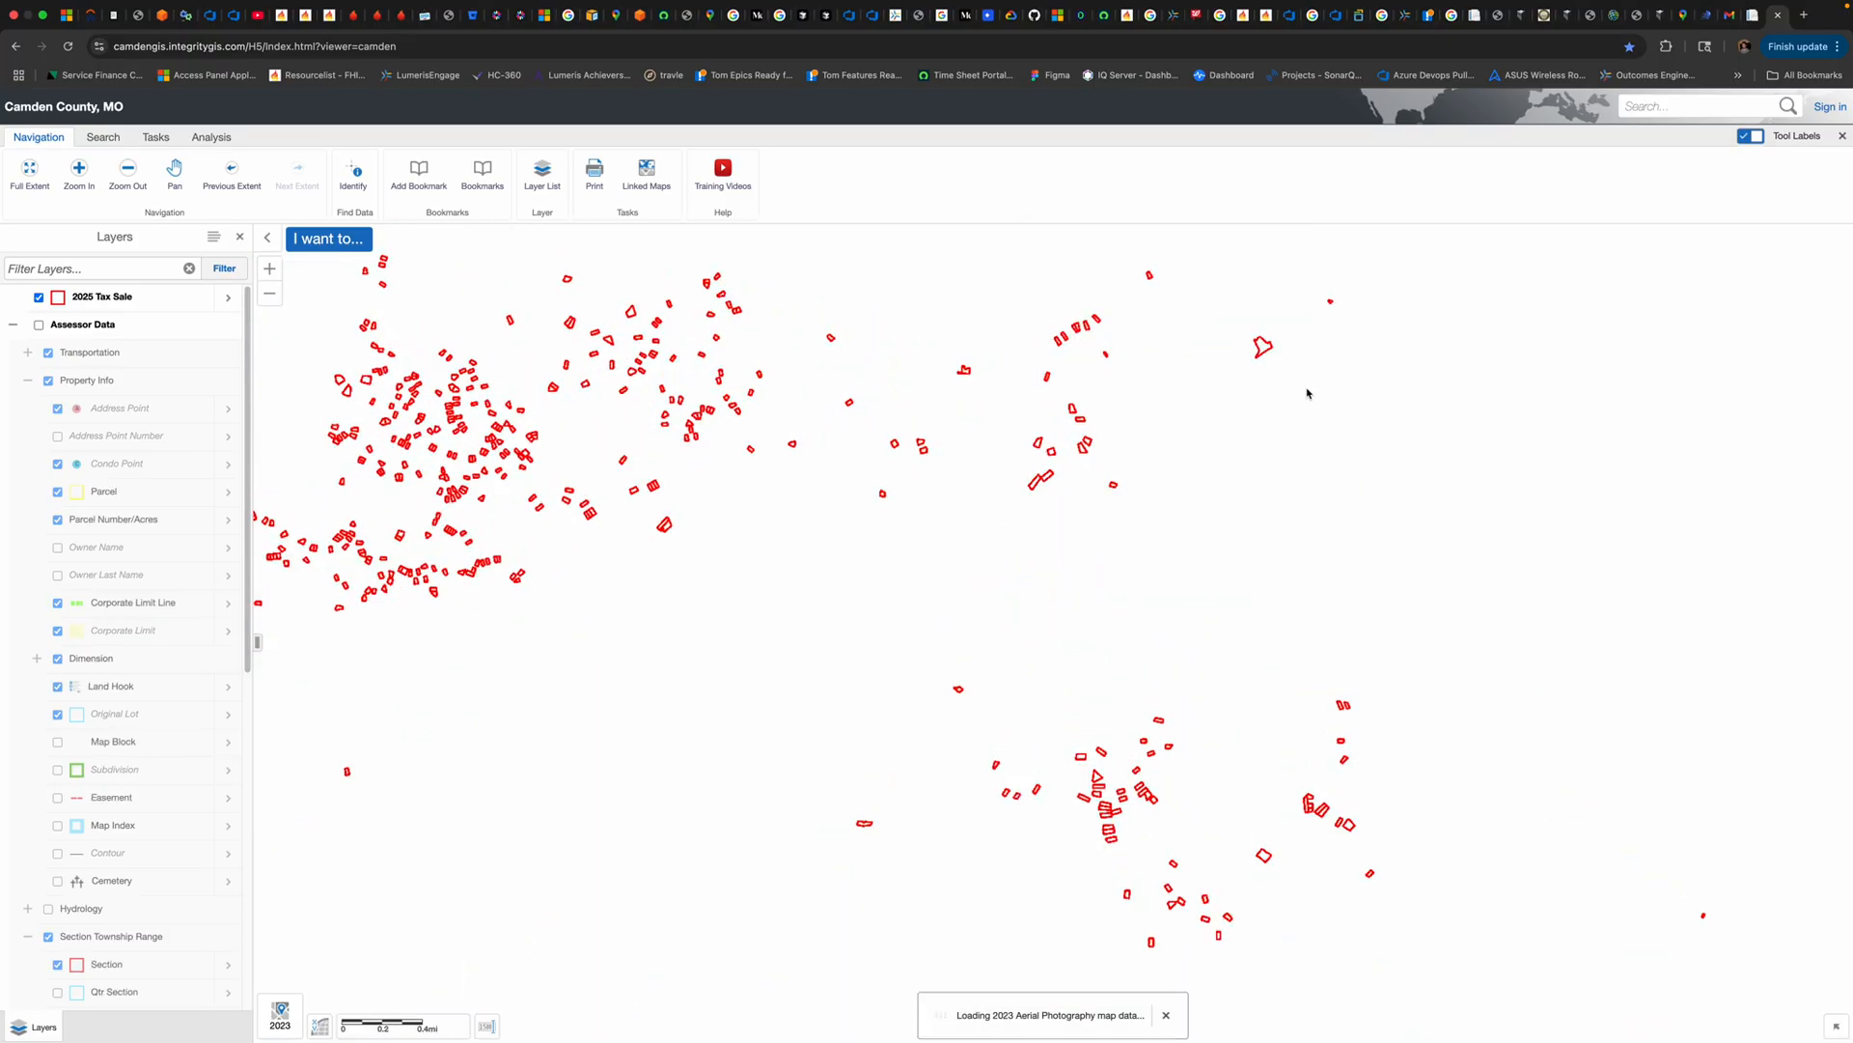
pyautogui.moveTo(1304, 393); pyautogui.dragTo(1253, 567)
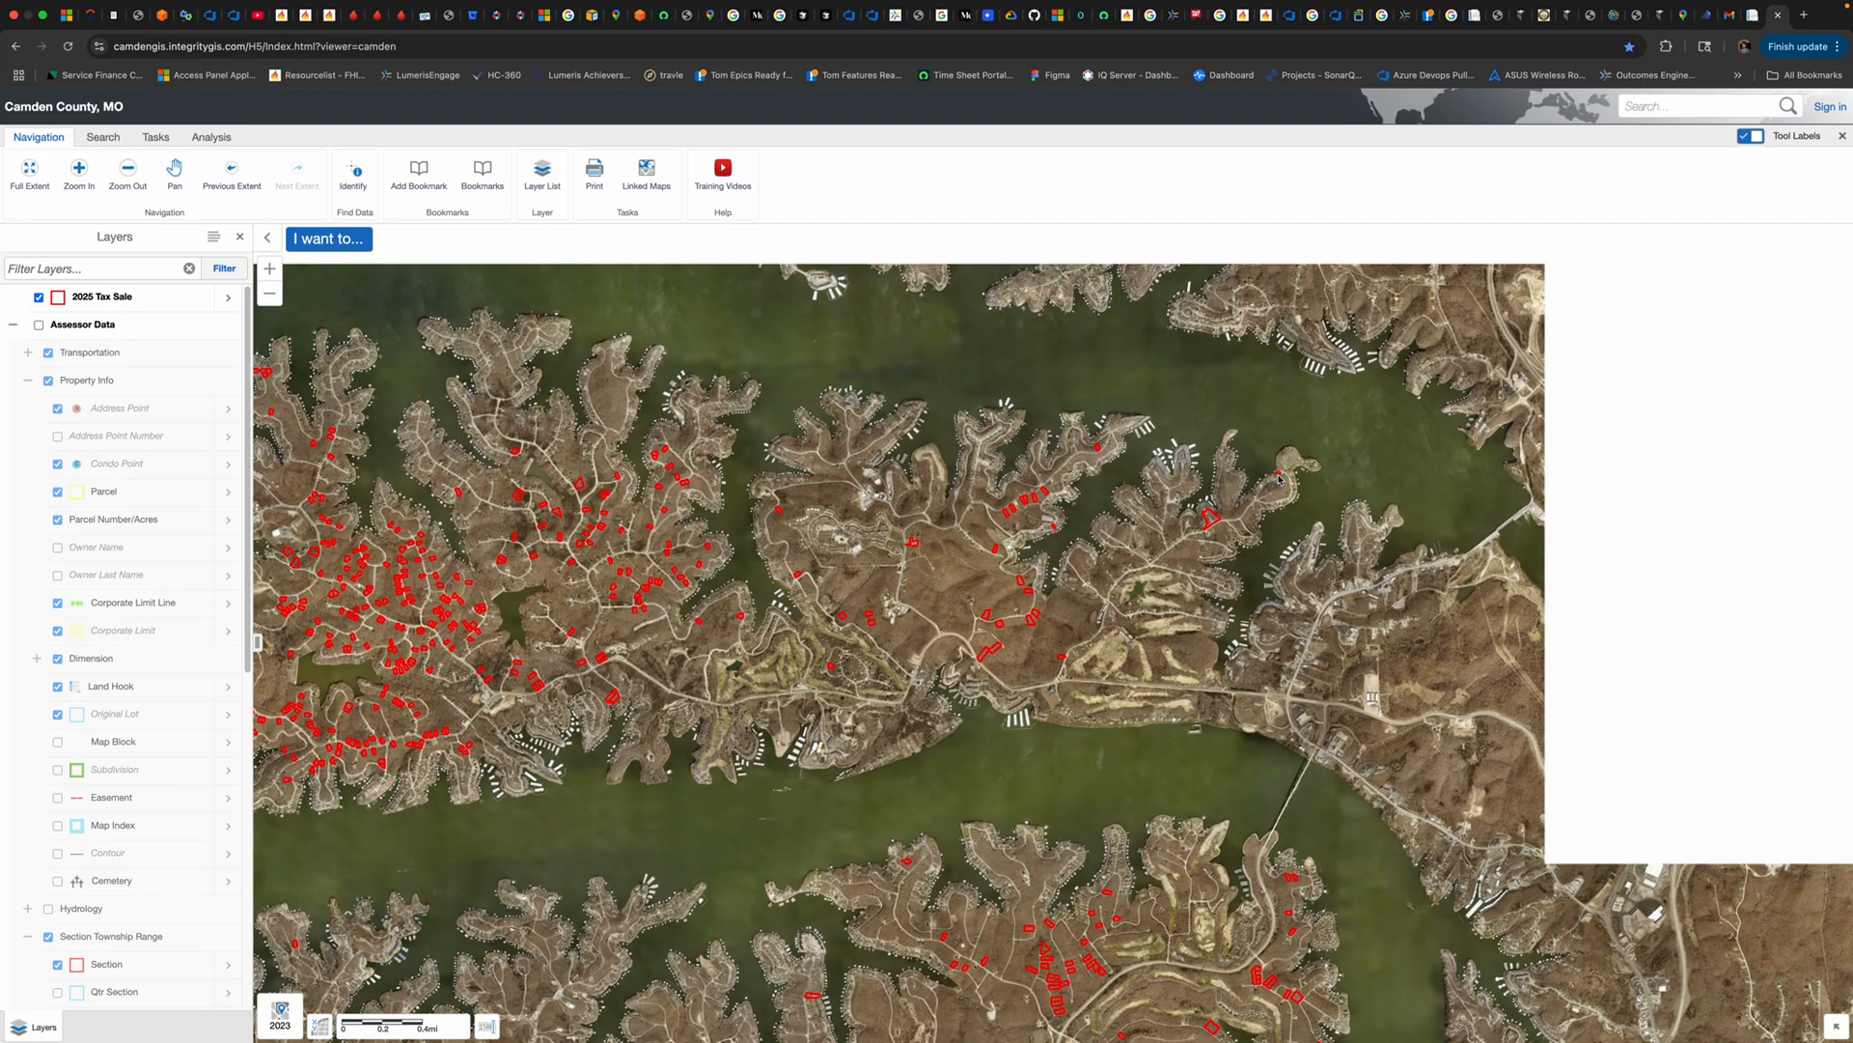
pyautogui.scroll(8, 1280, 478)
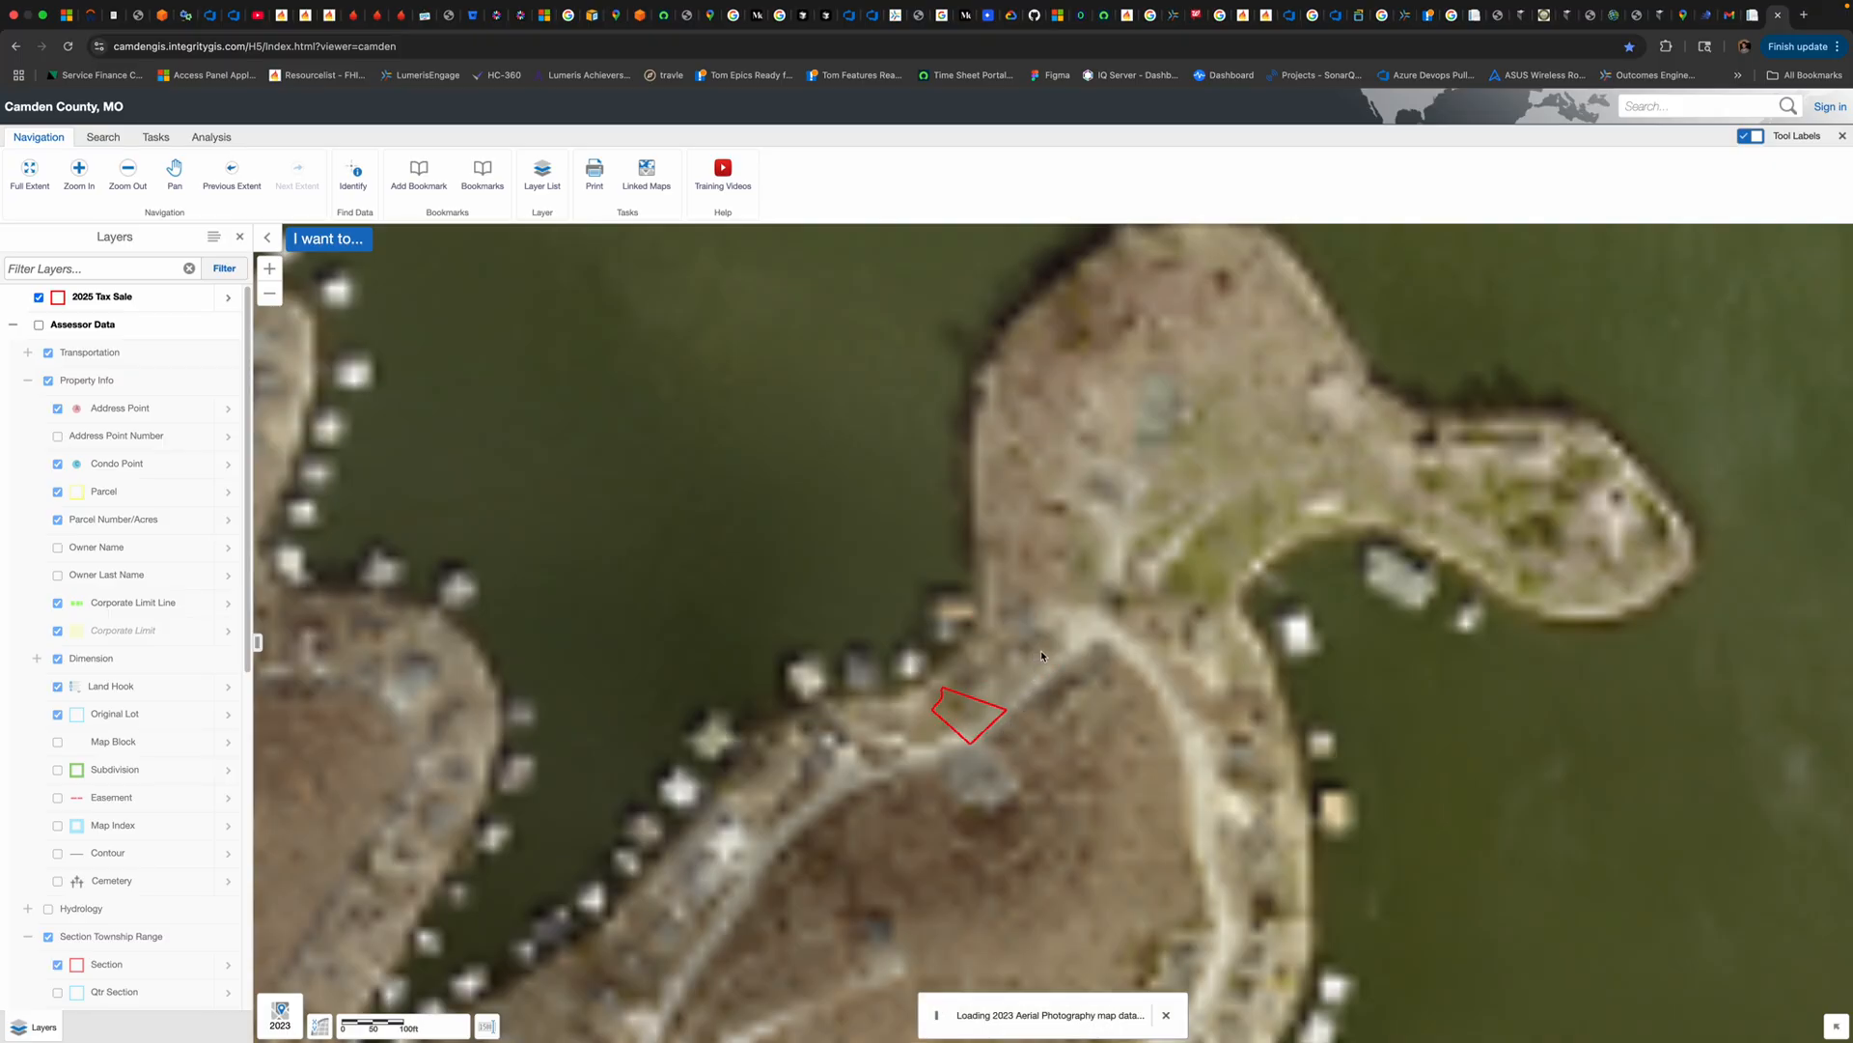
pyautogui.scroll(3, 1004, 722)
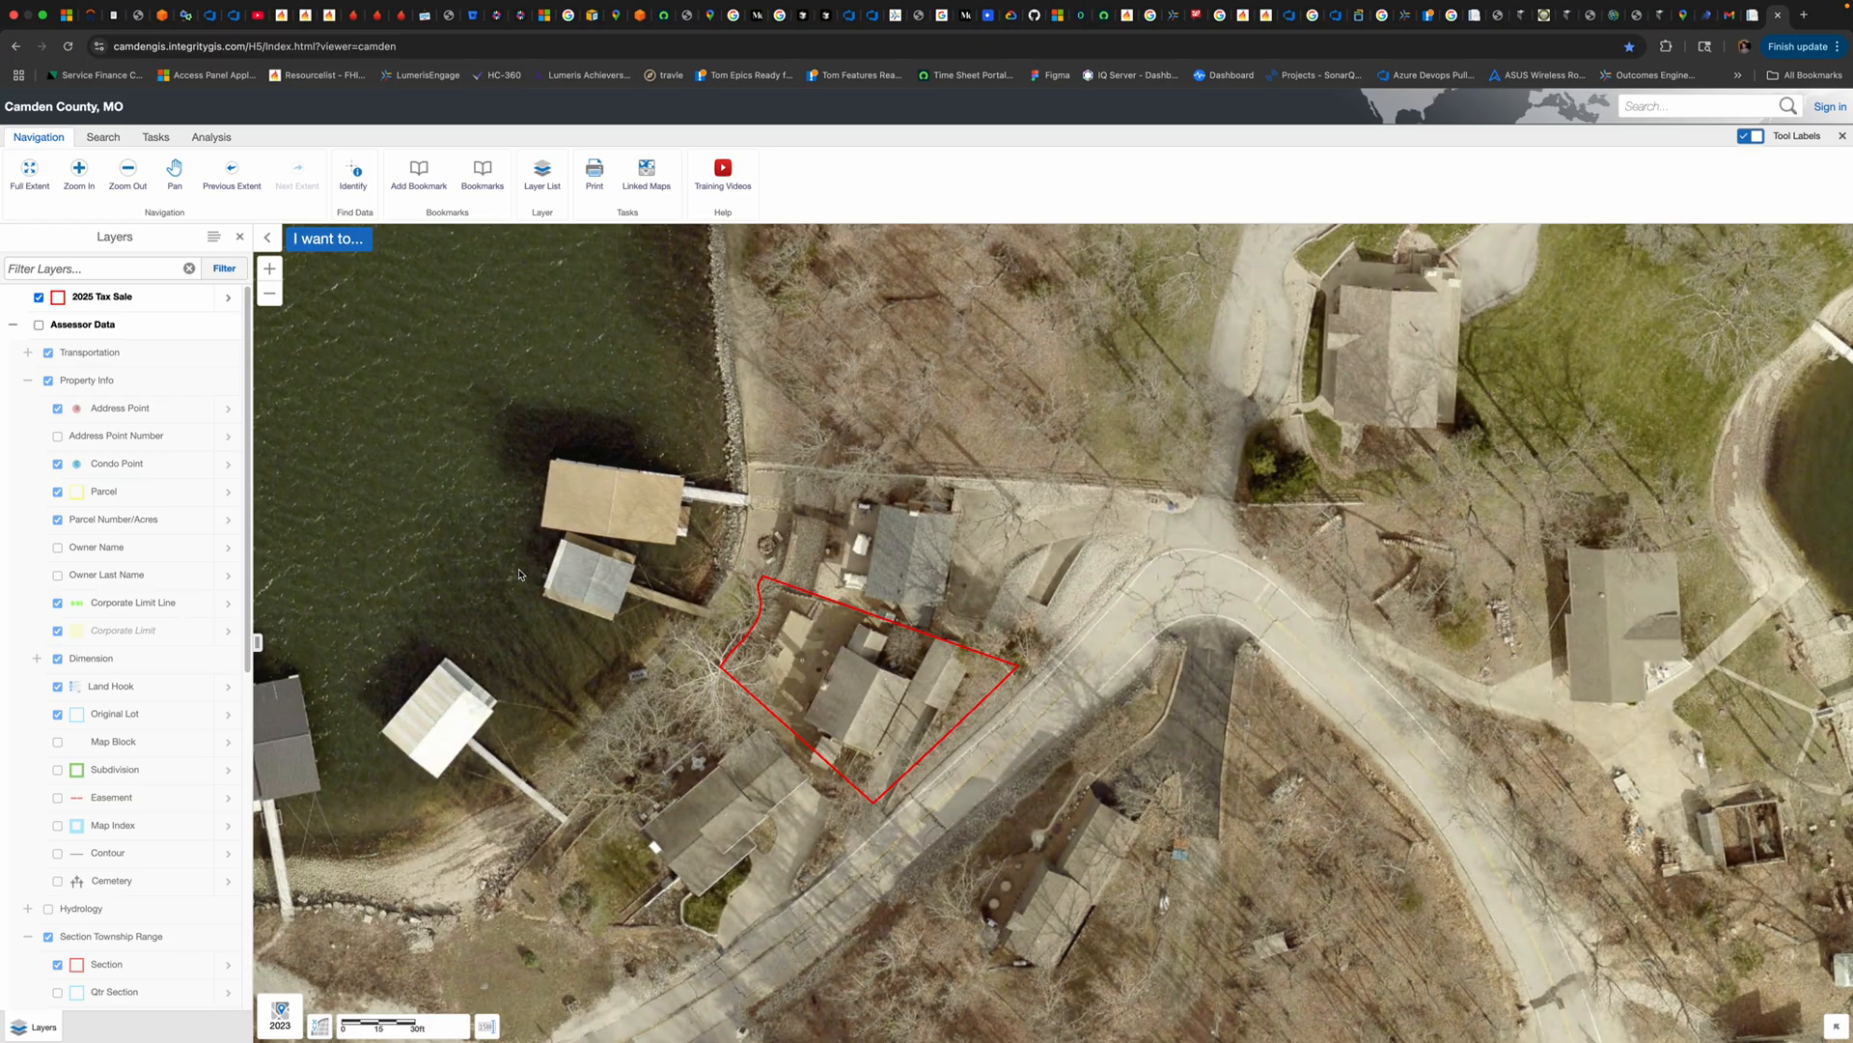
pyautogui.click(857, 679)
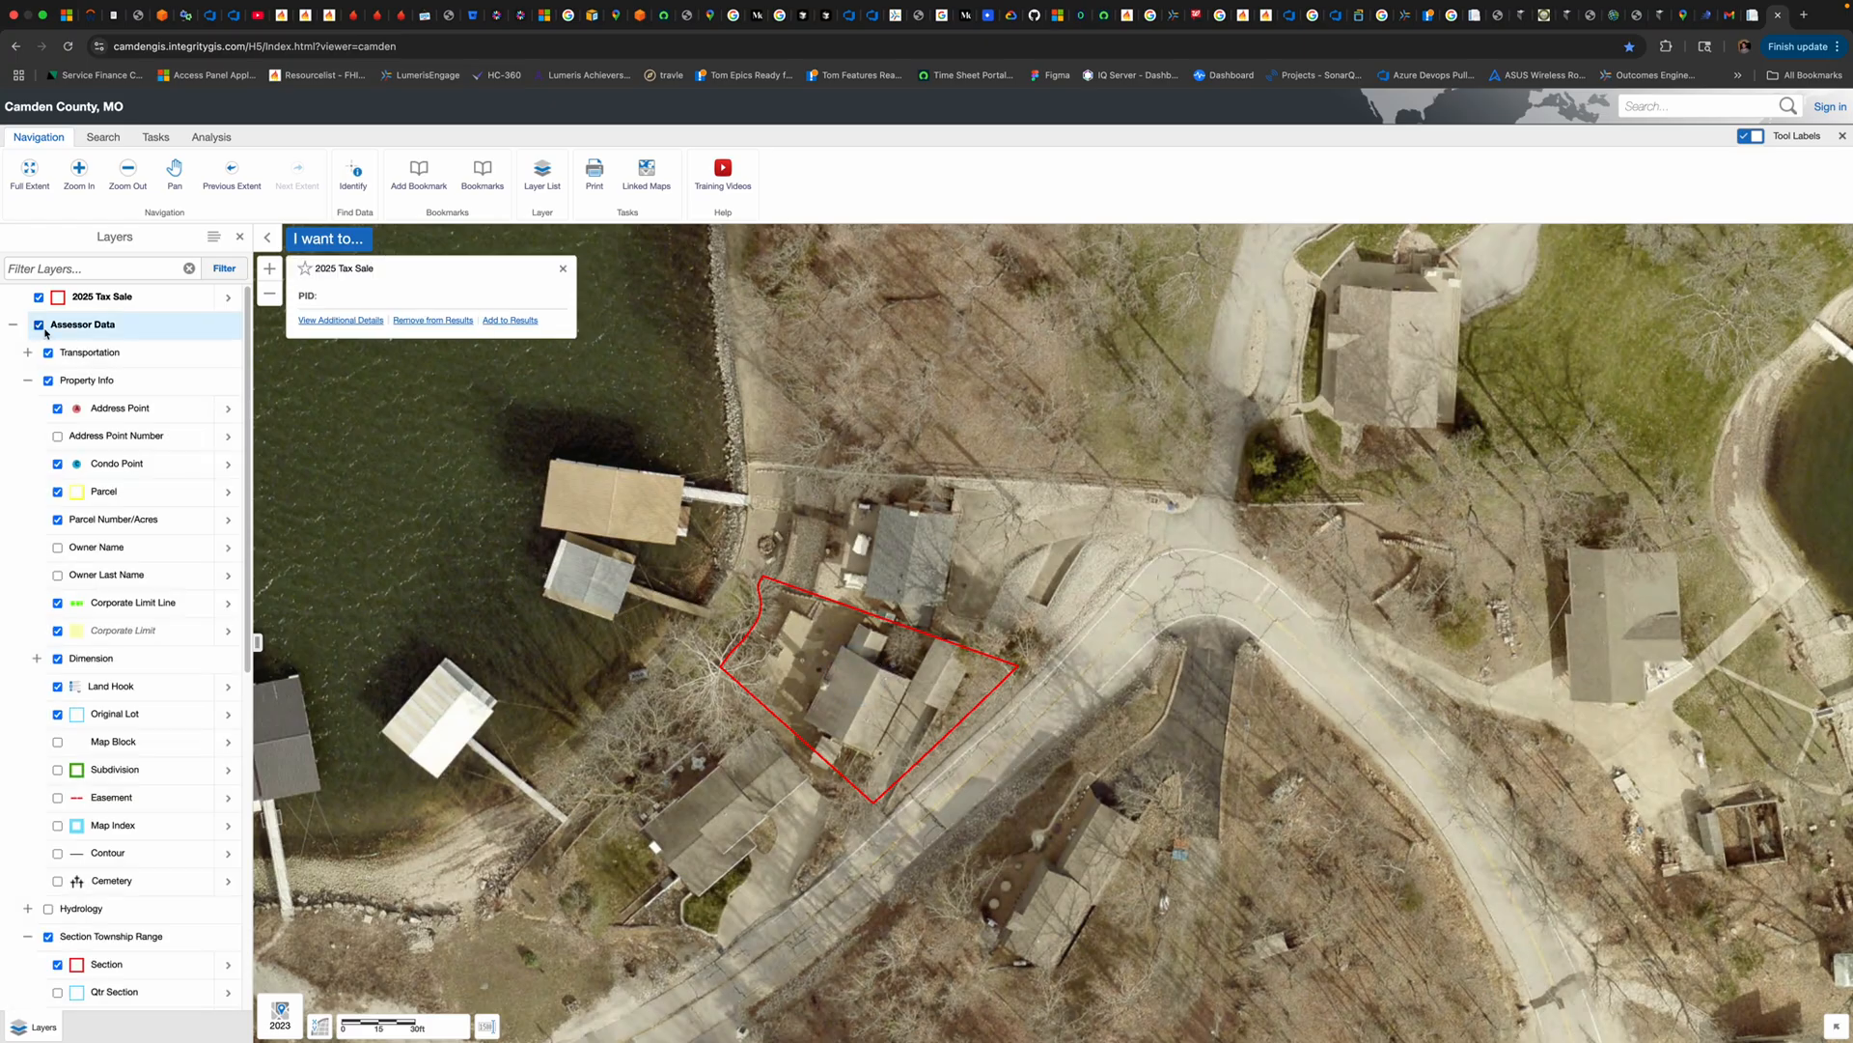
pyautogui.click(797, 643)
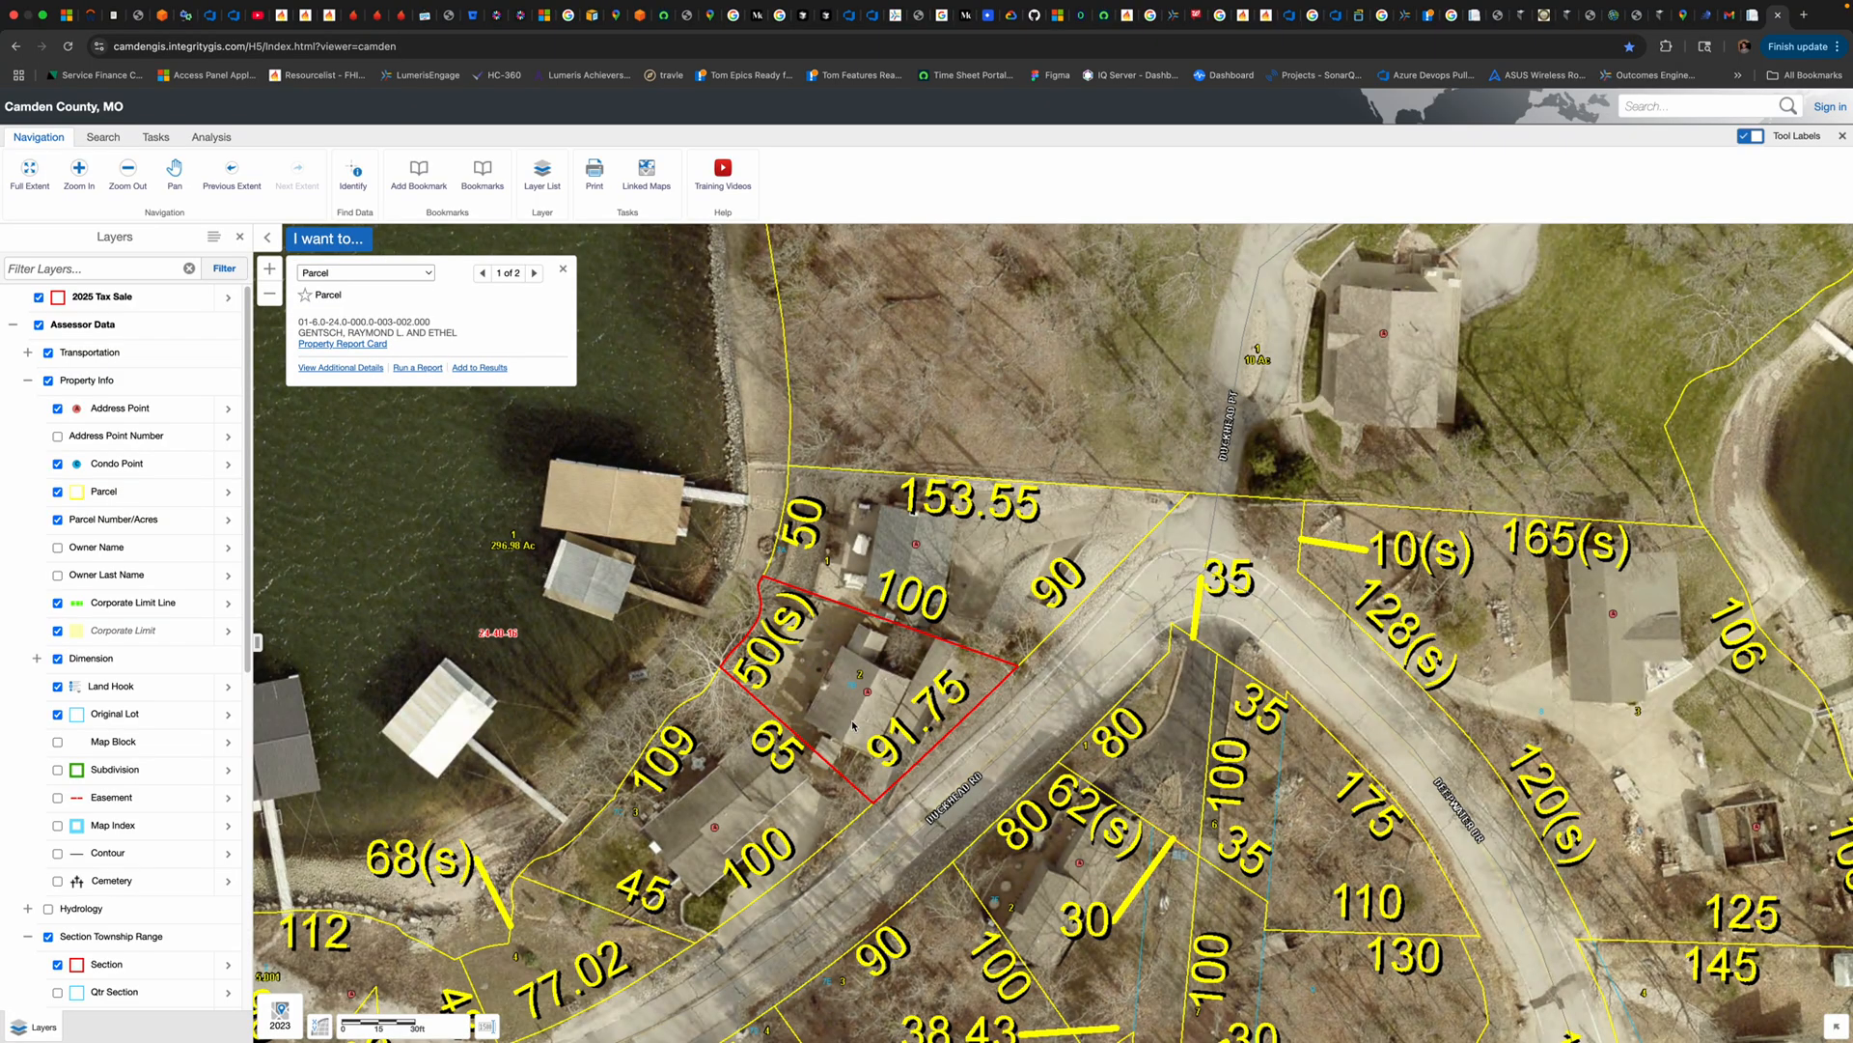
# Copy the identified lot's parcel number and find it in the Camden County Tax Sale Parcels email.
pyautogui.moveTo(428, 321); pyautogui.dragTo(300, 317)
pyautogui.press('super+c')
pyautogui.click(1729, 15)
pyautogui.press('super+f')
pyautogui.press('super+v')
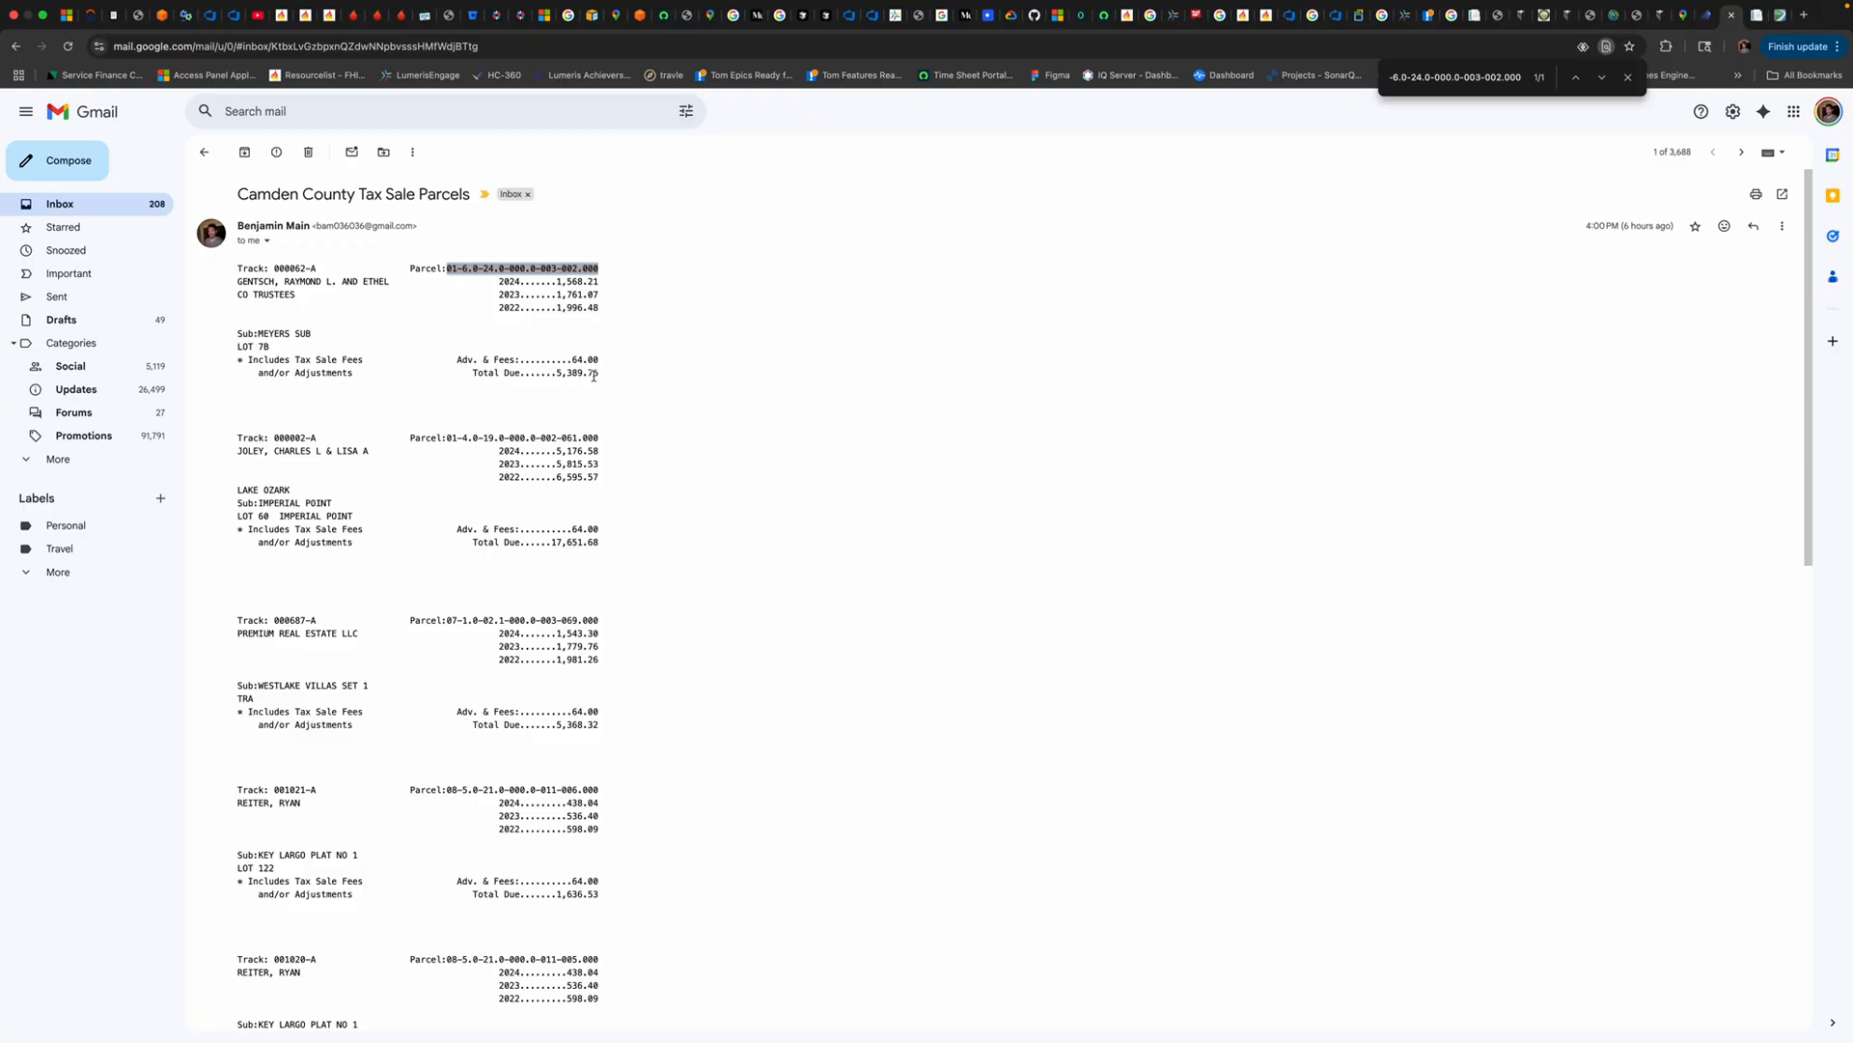
# Return to the GIS map and review the additional details of the identified parcel.
pyautogui.click(1781, 16)
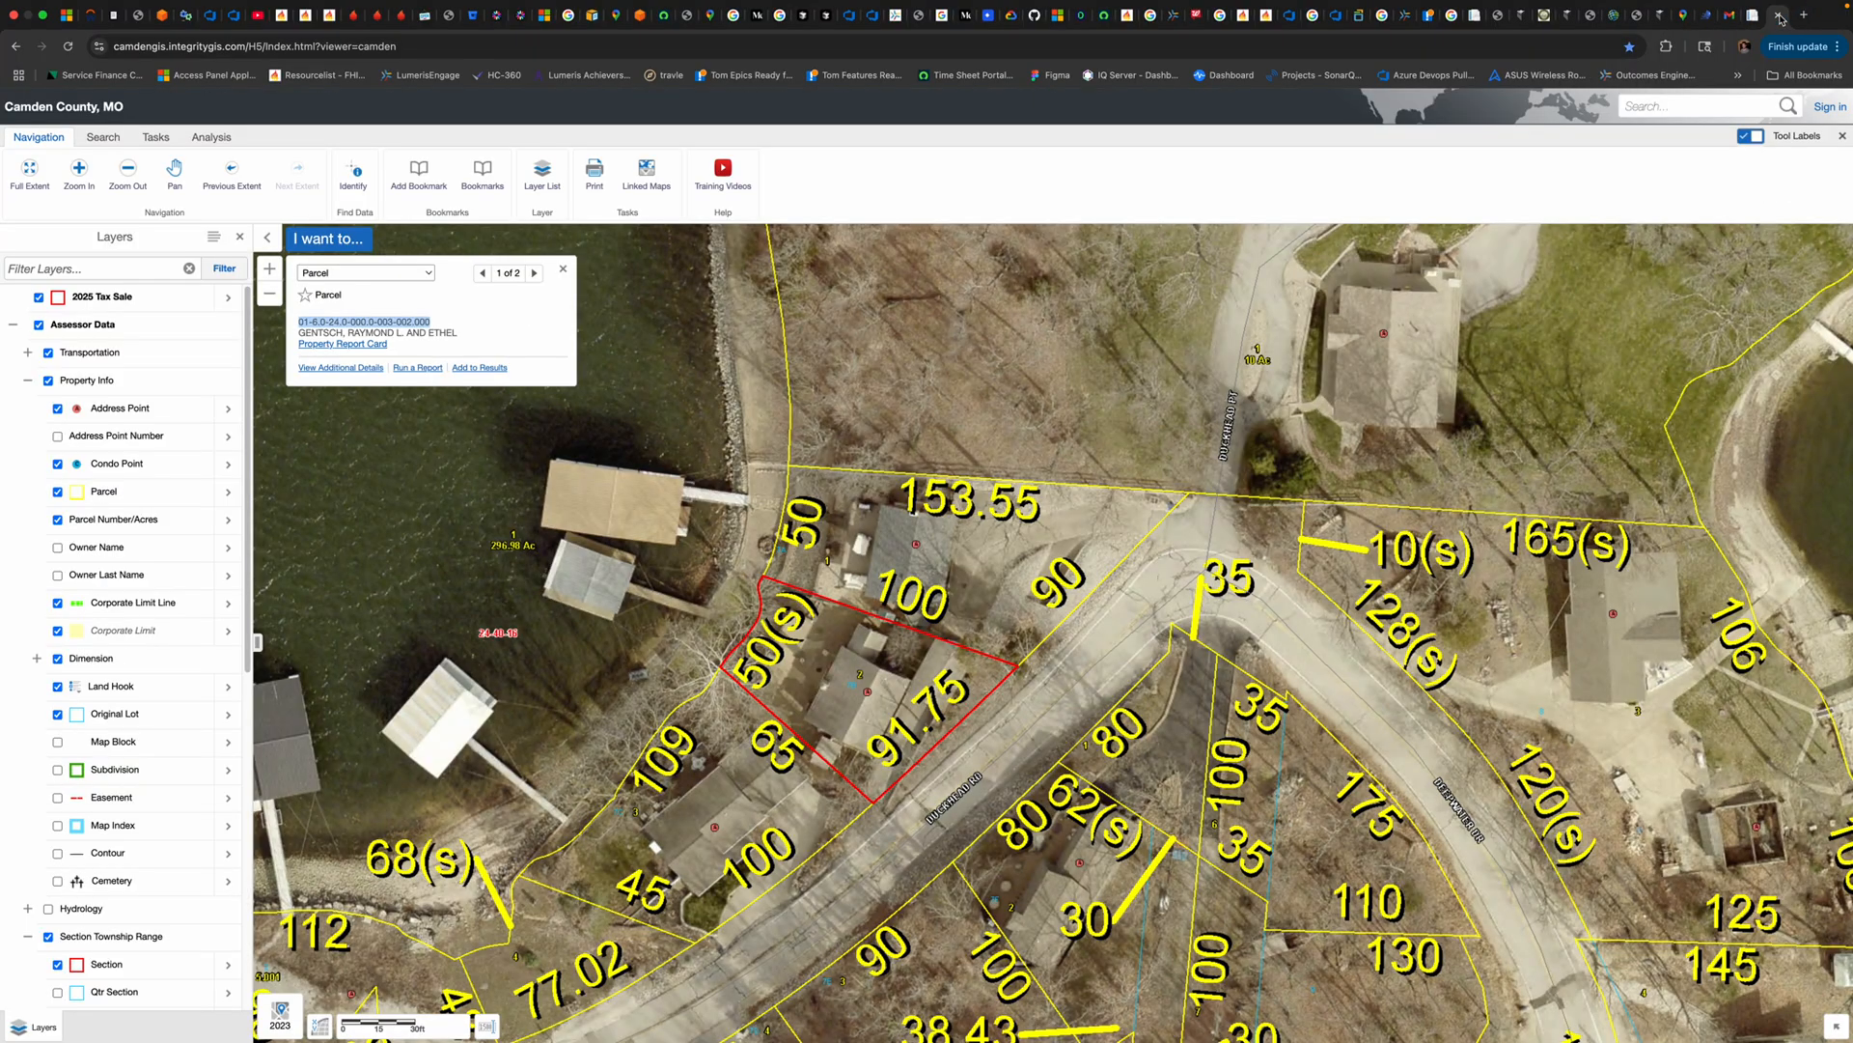
pyautogui.click(348, 371)
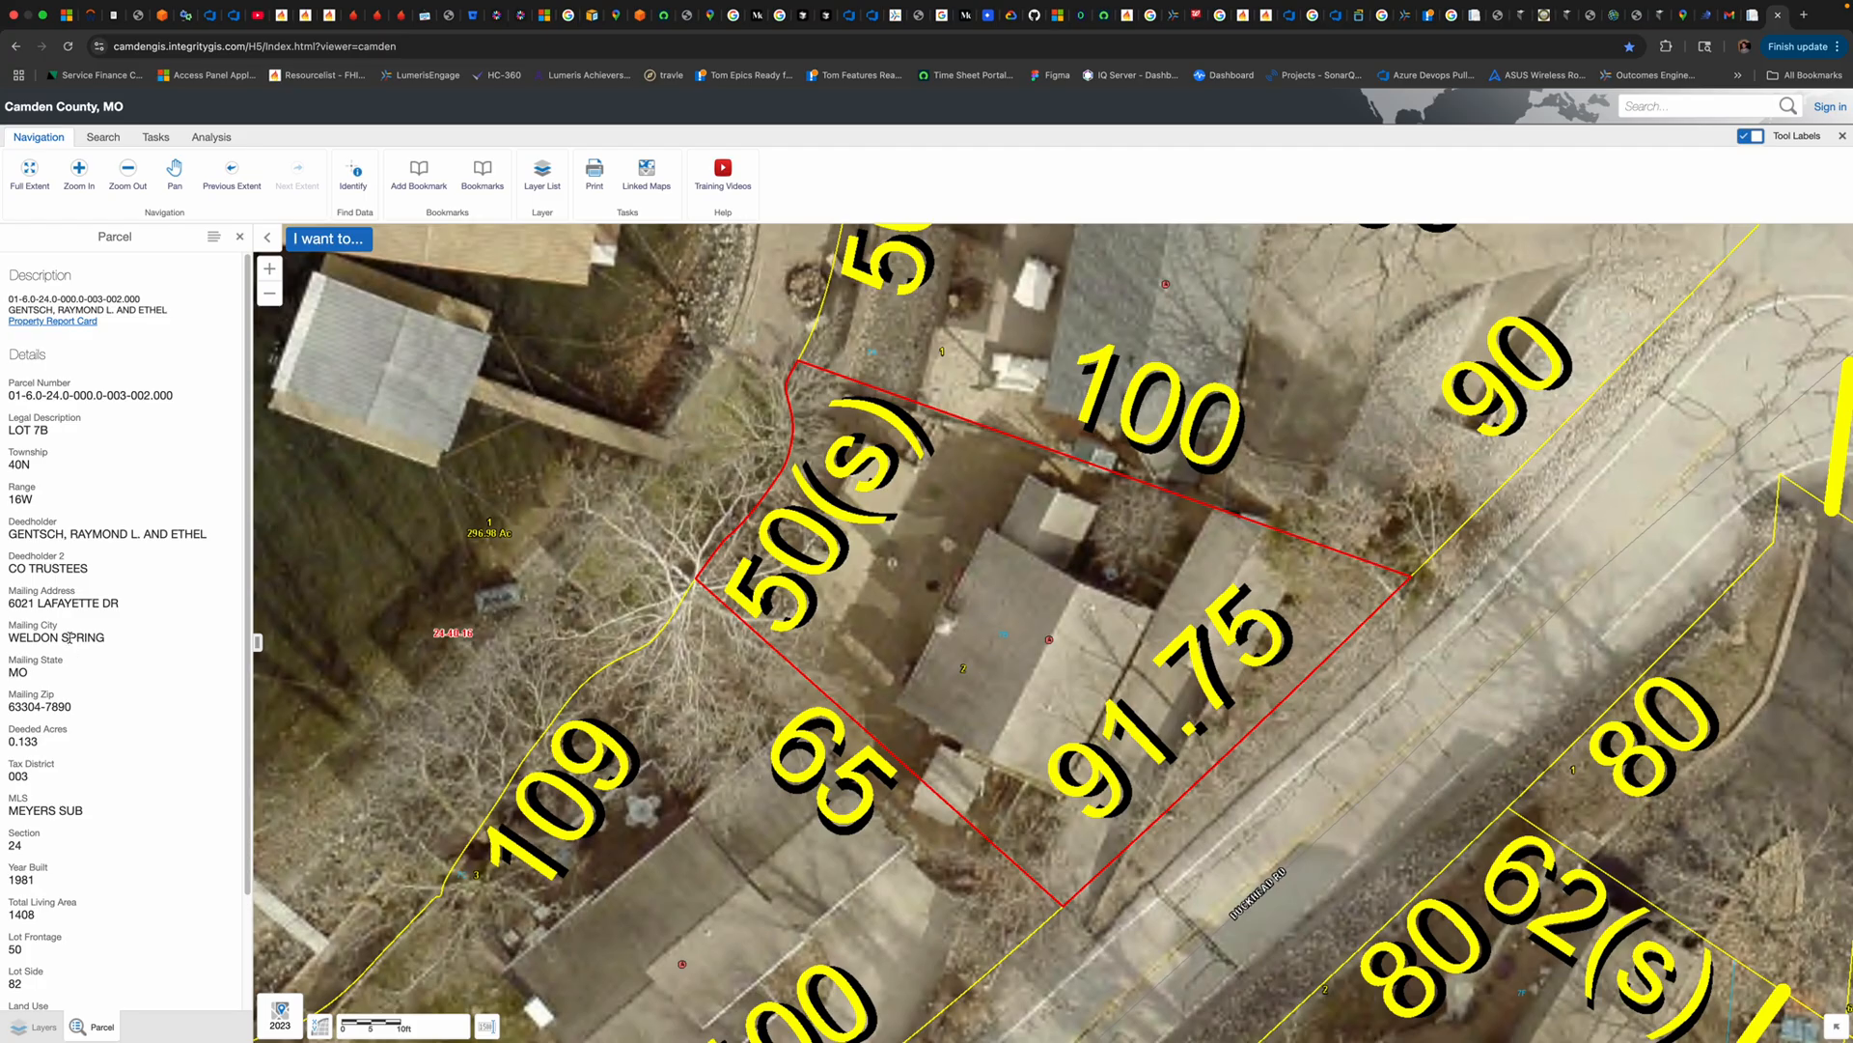
pyautogui.scroll(-3, 70, 638)
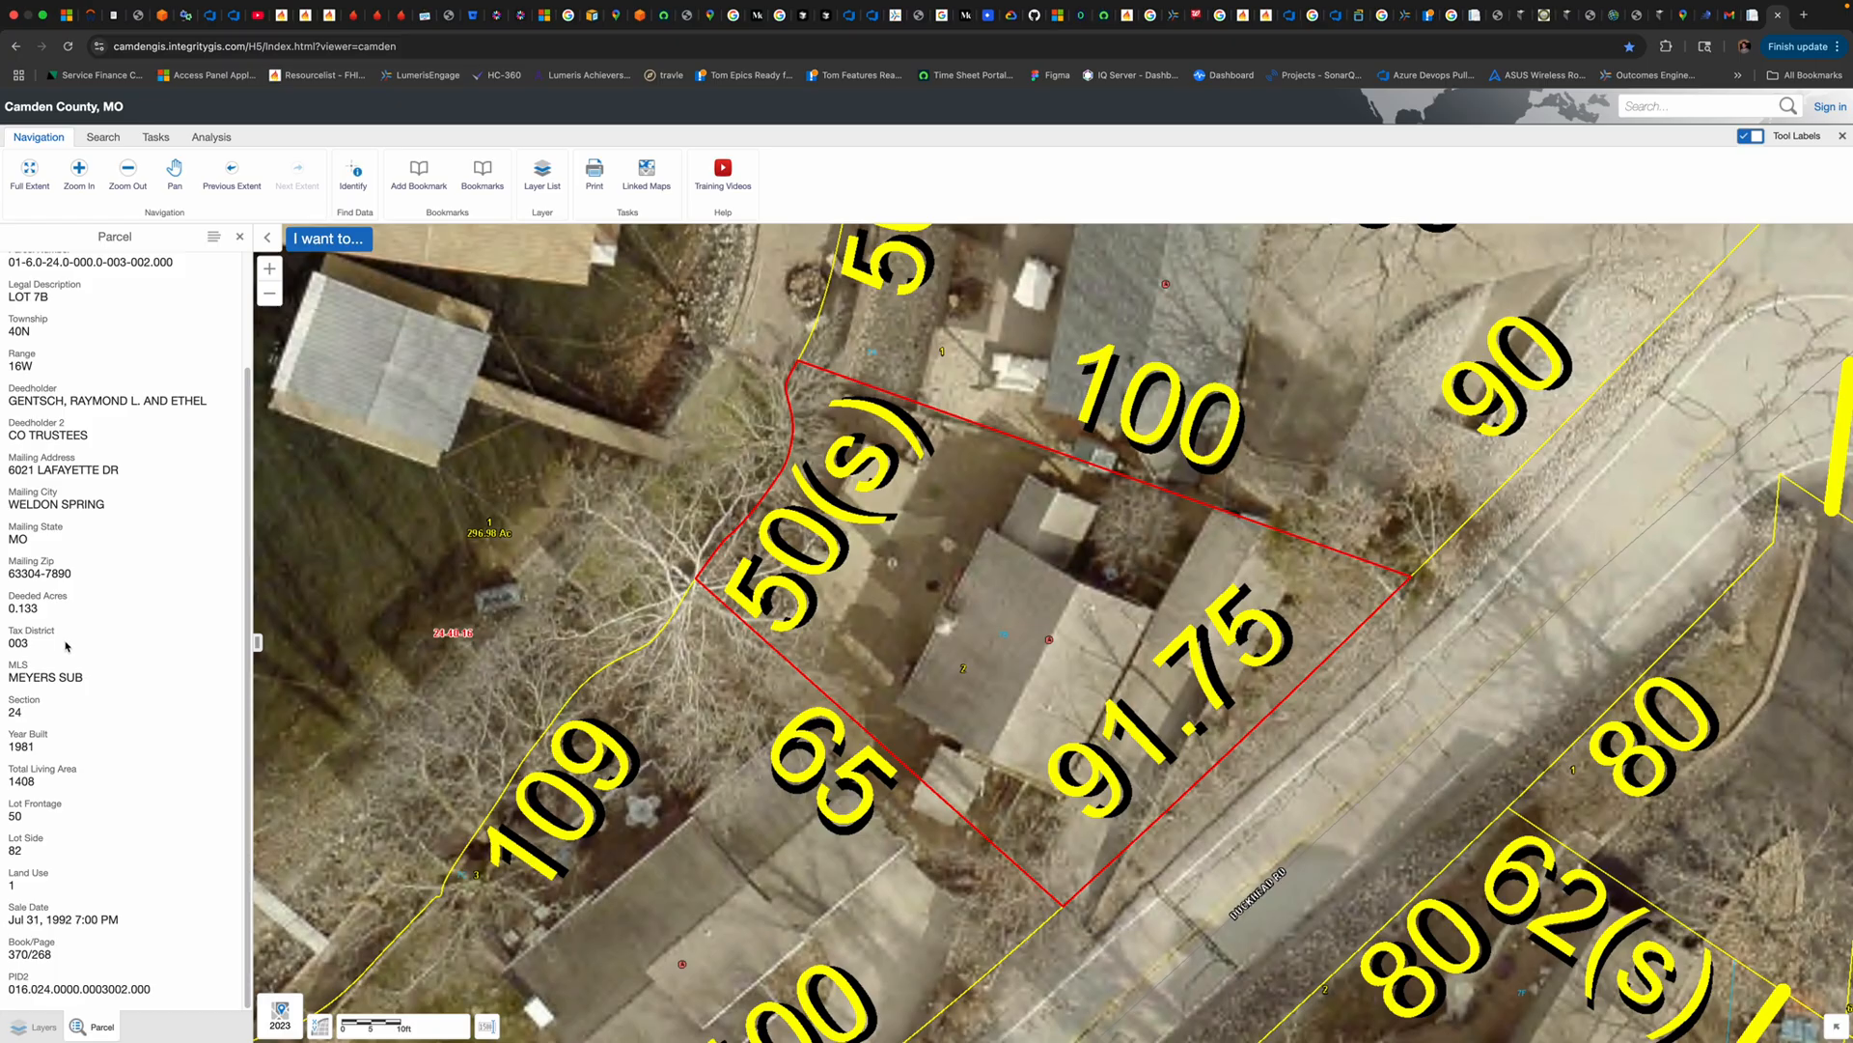
pyautogui.scroll(1, 66, 646)
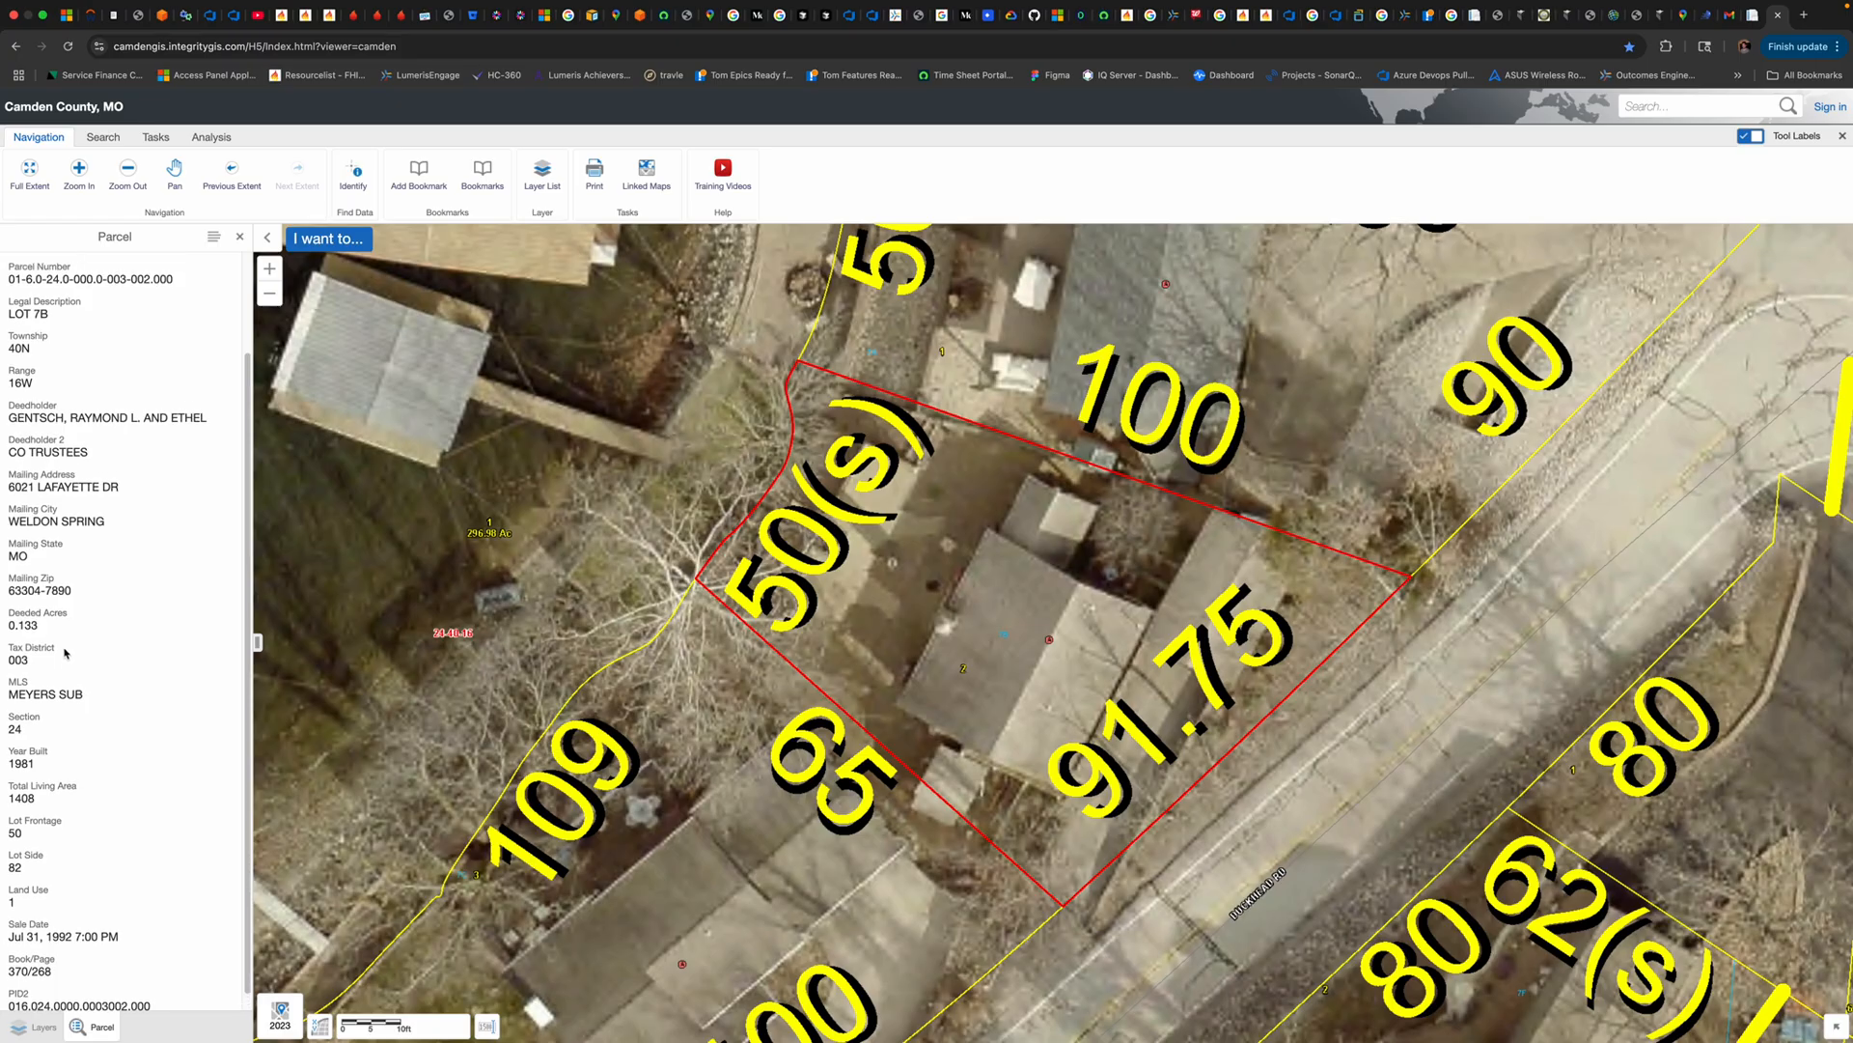
pyautogui.scroll(3, 65, 653)
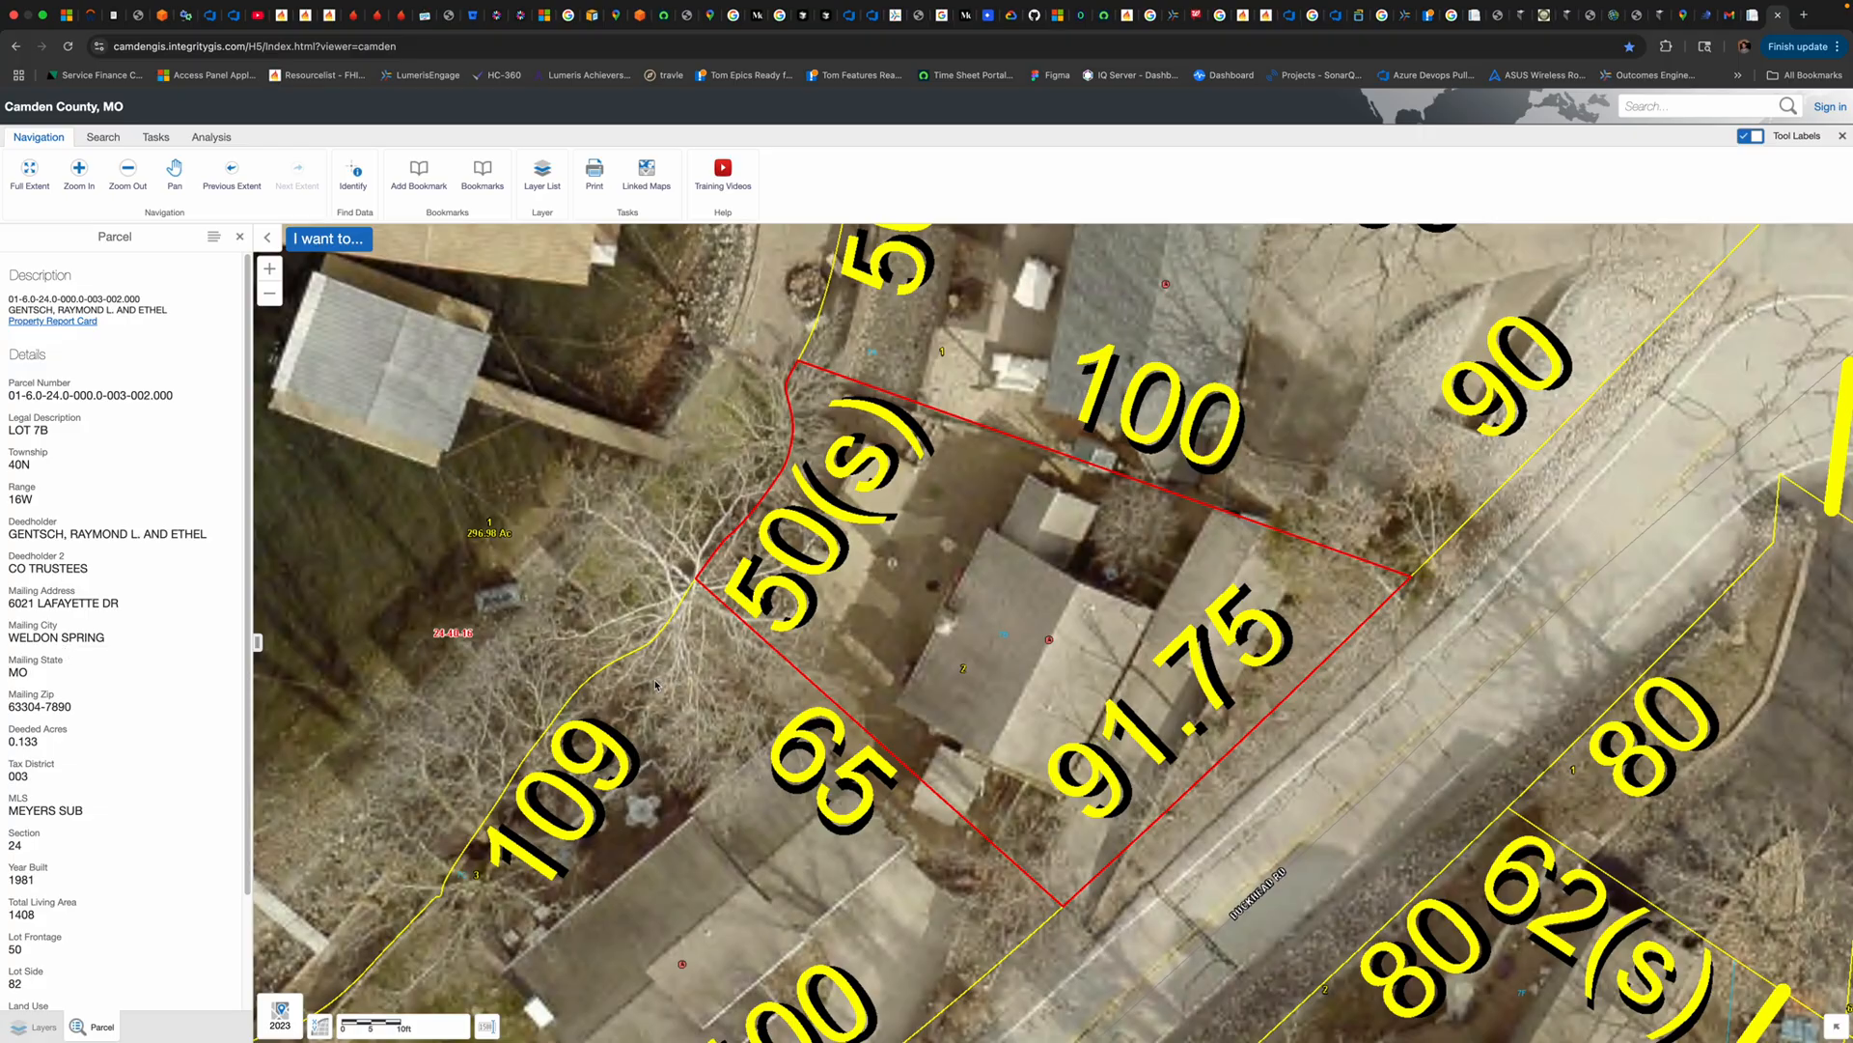
pyautogui.scroll(-2, 645, 690)
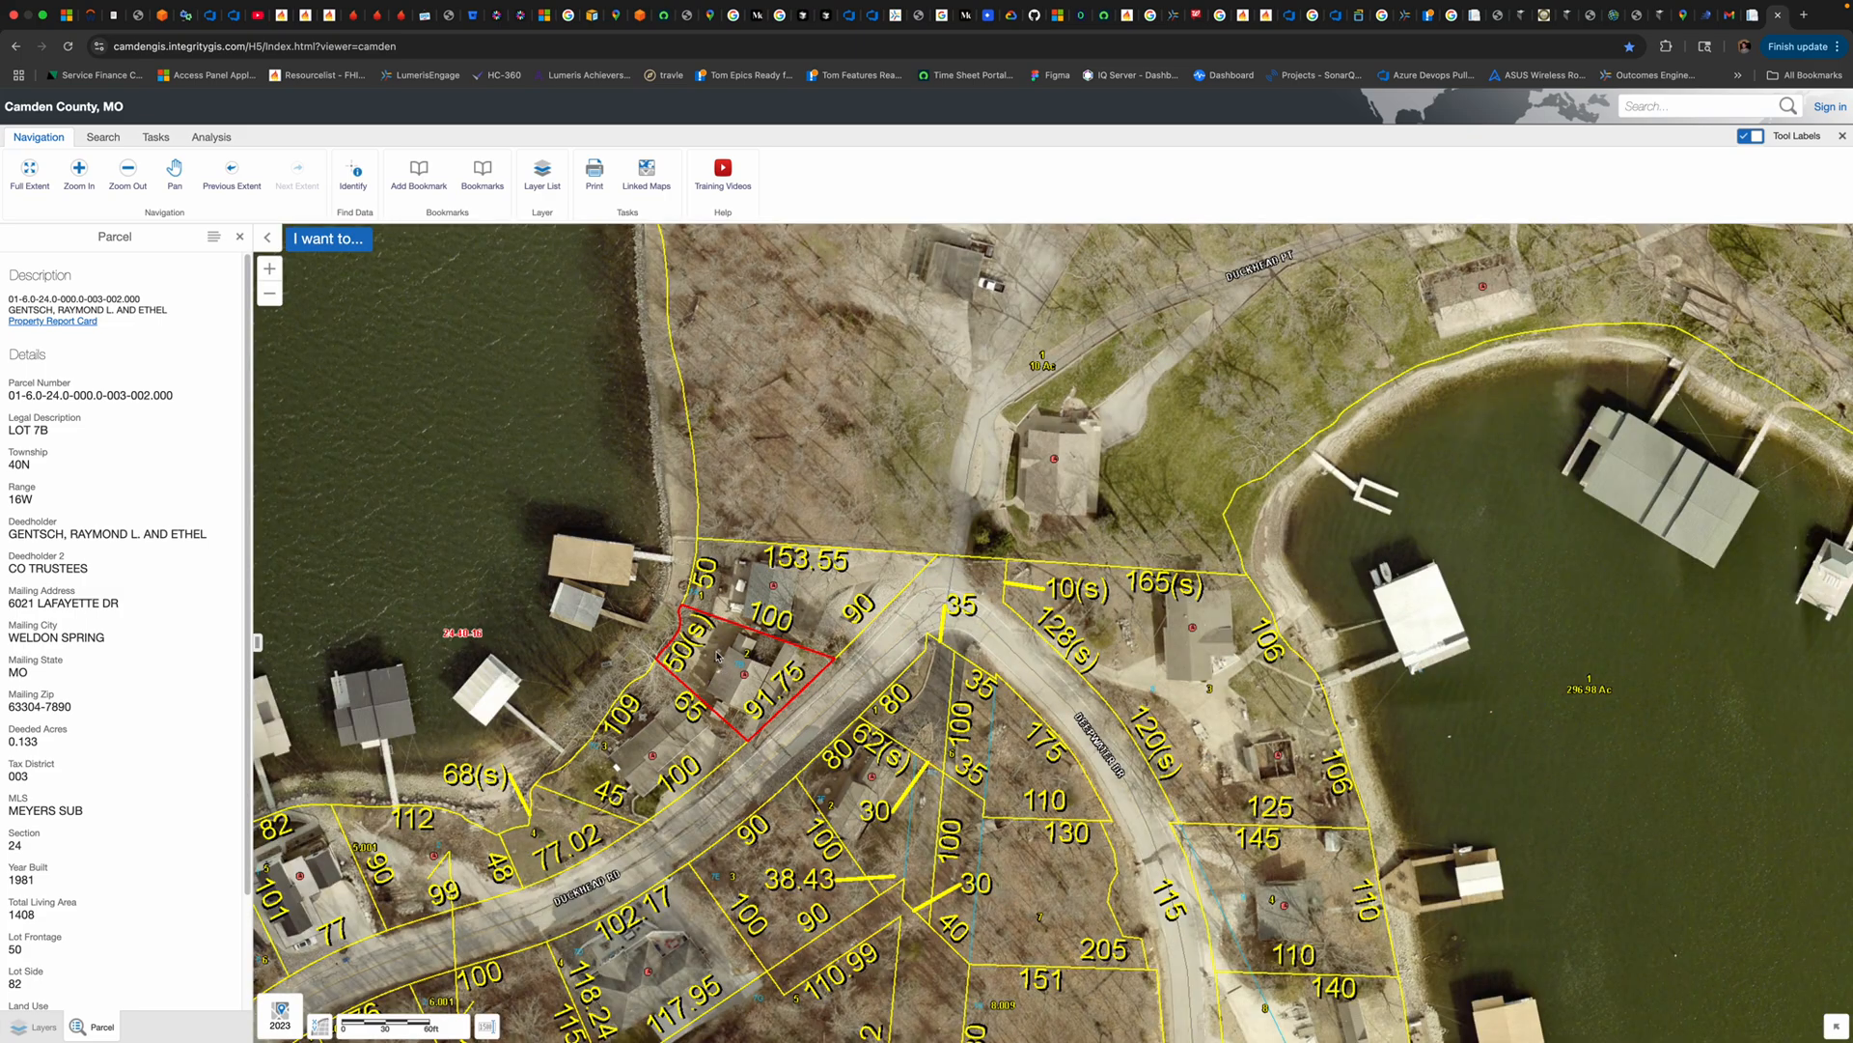
# Identify the same waterfront lot again, view its Property Report Card, and return to the GIS map.
pyautogui.click(717, 656)
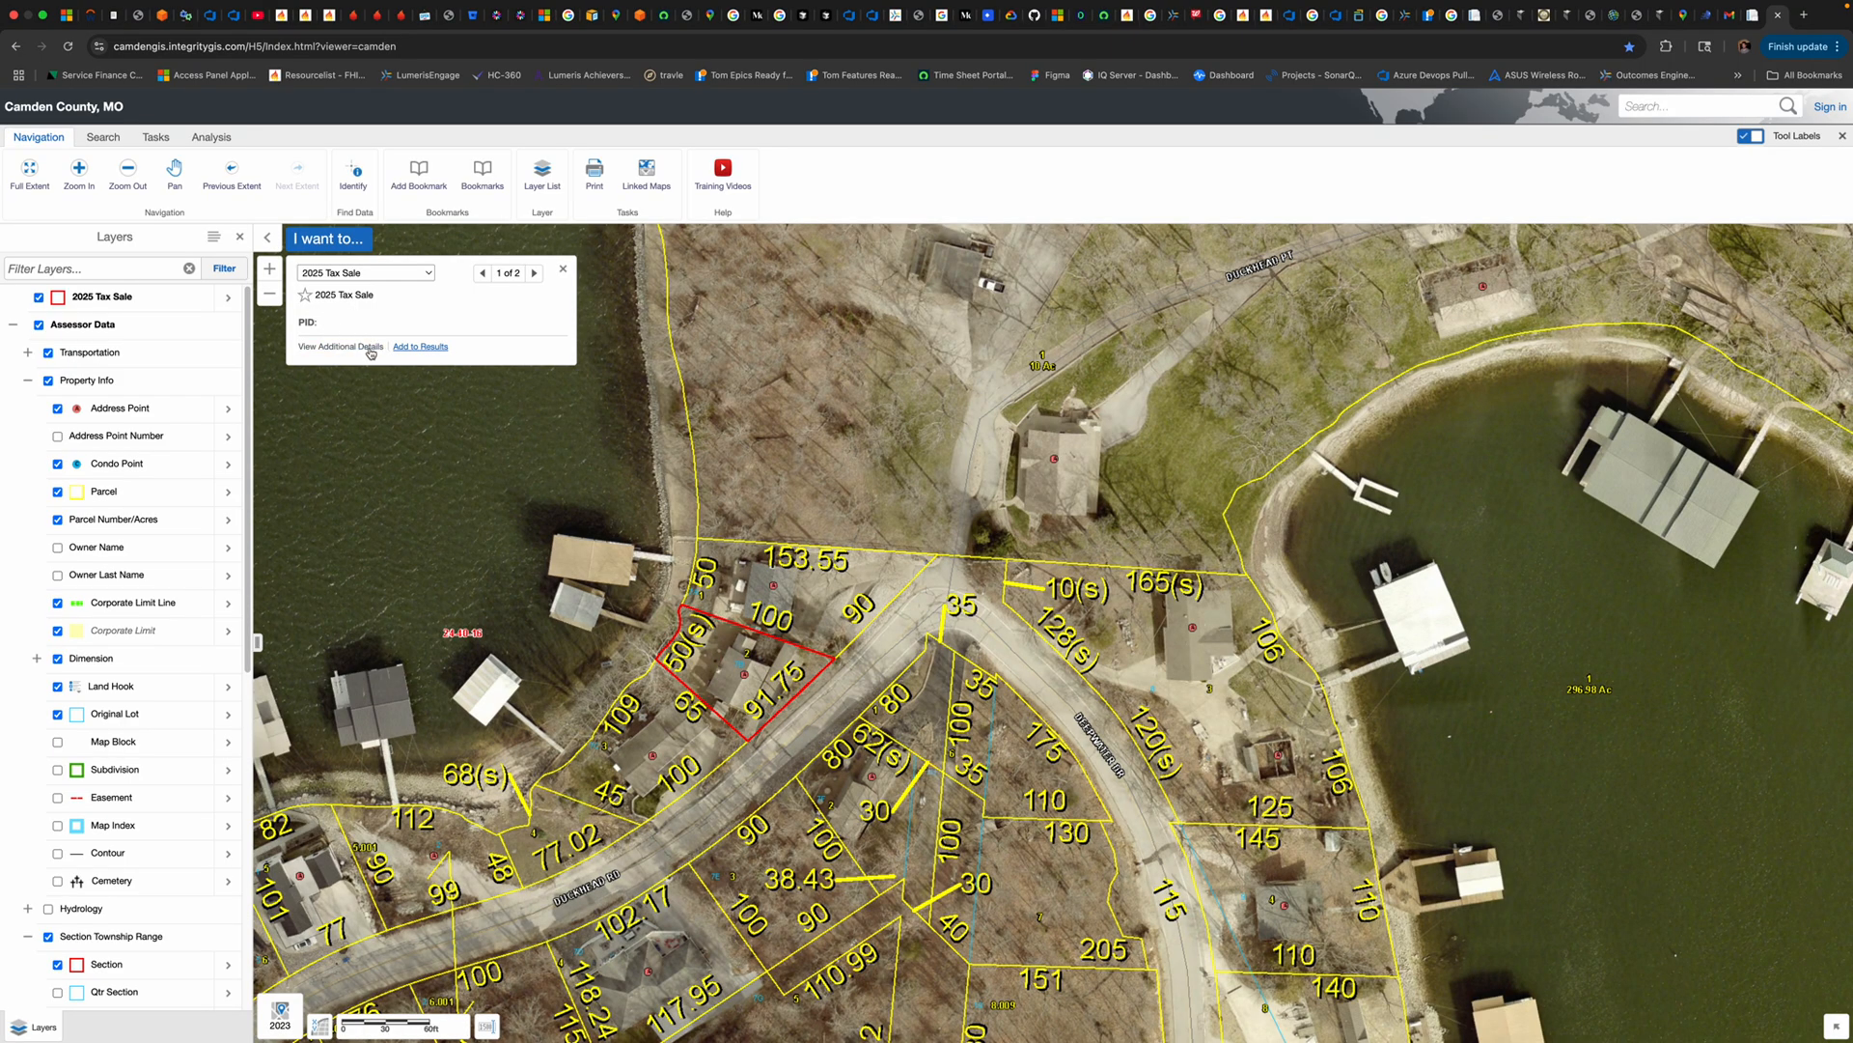
pyautogui.click(709, 668)
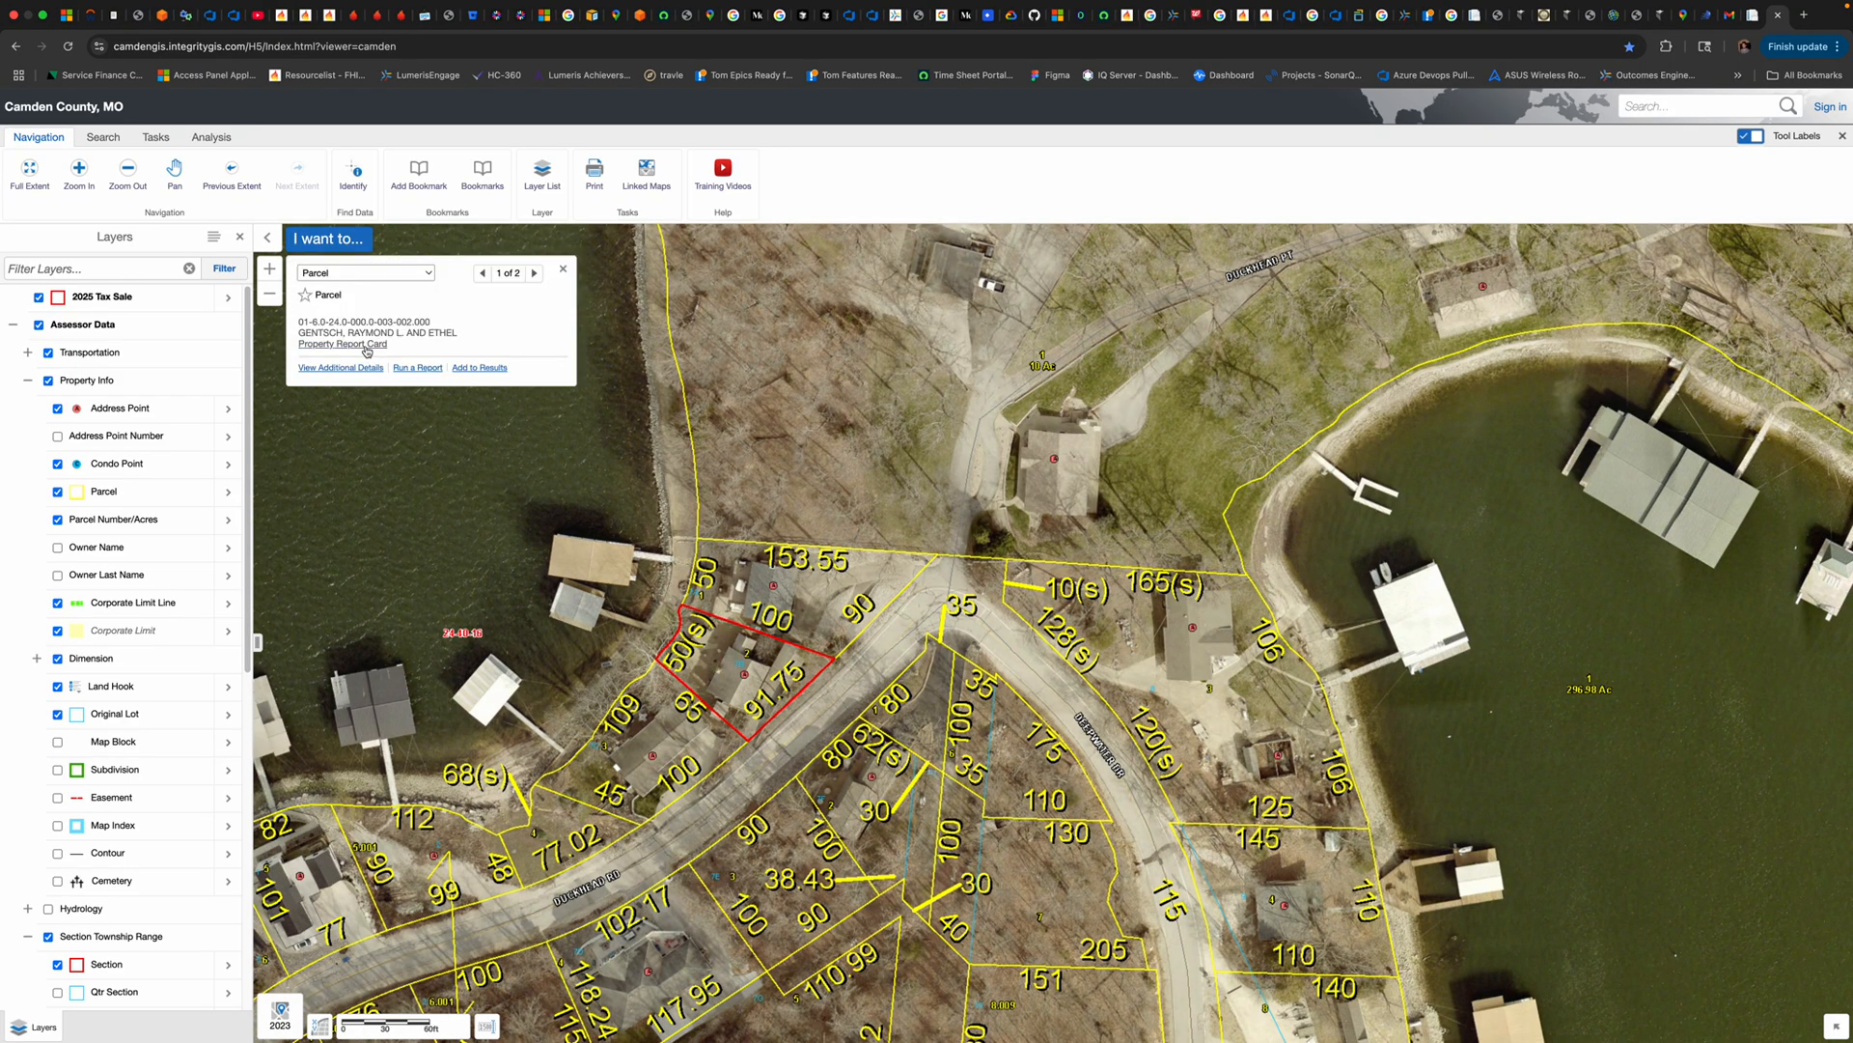
pyautogui.click(366, 346)
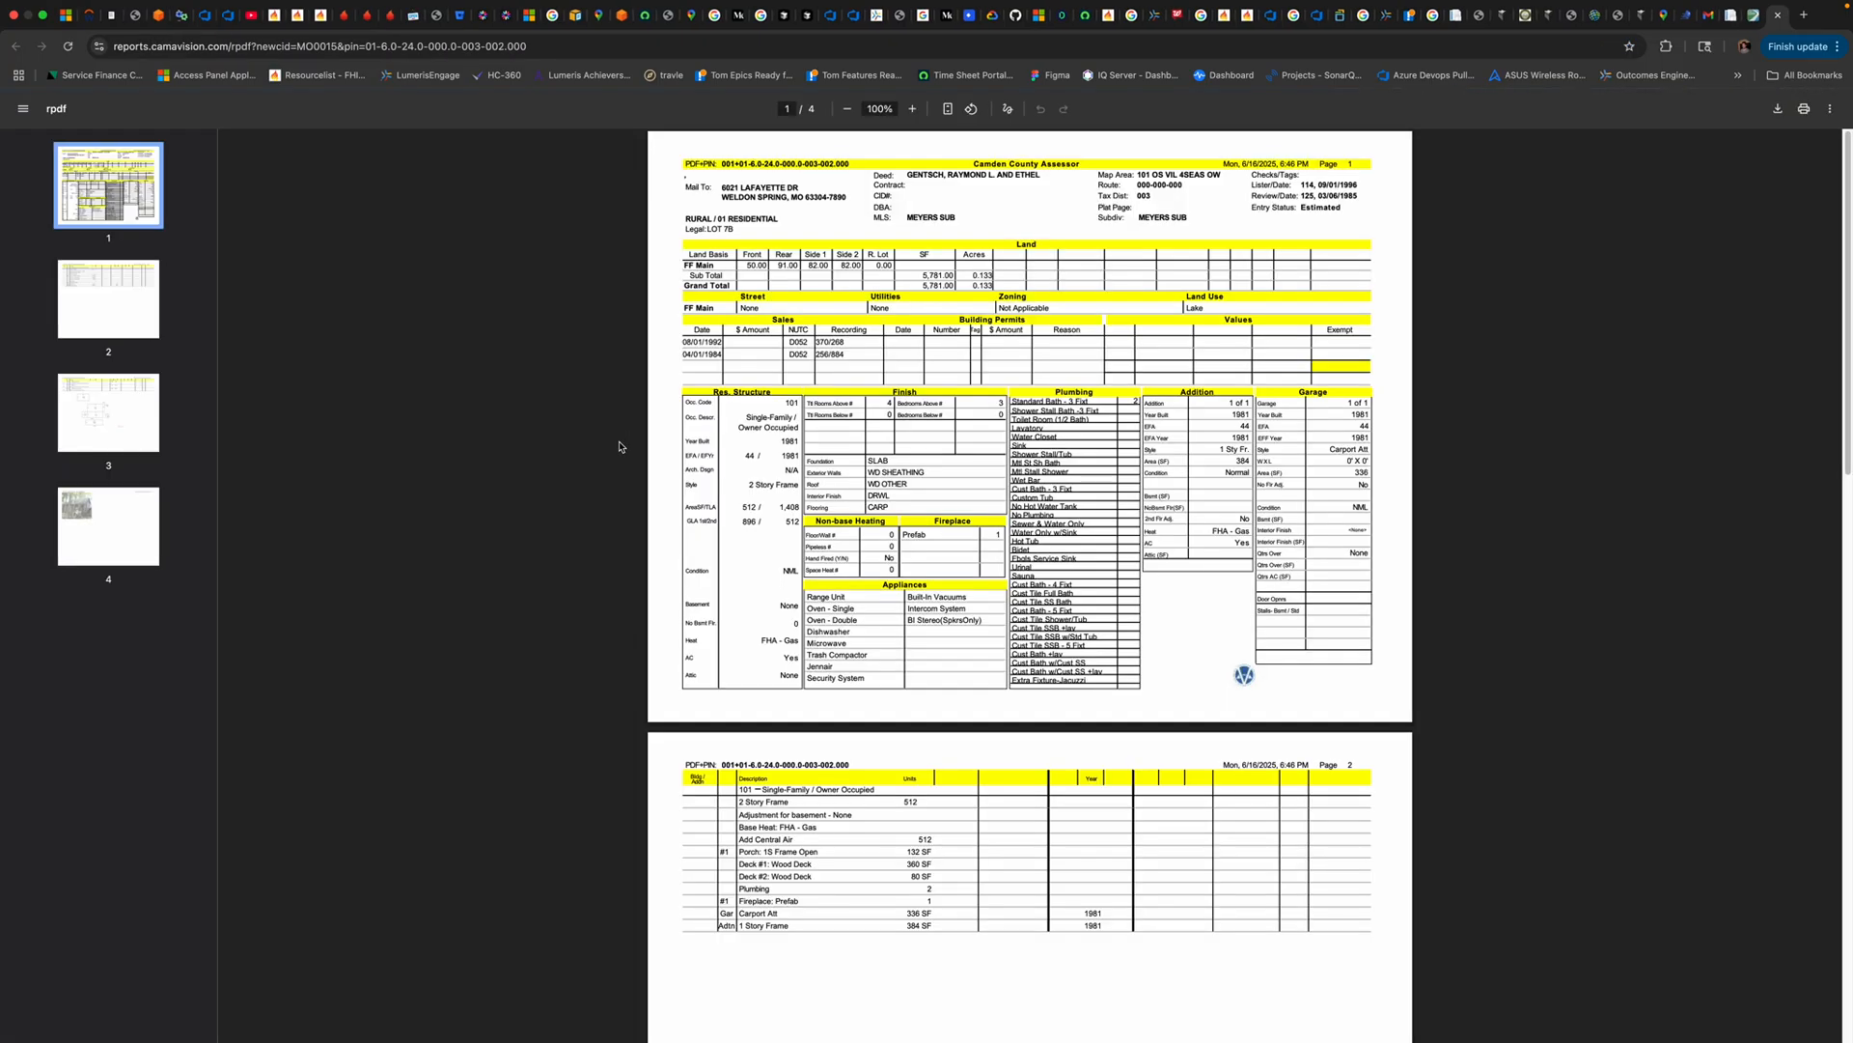
pyautogui.click(1779, 14)
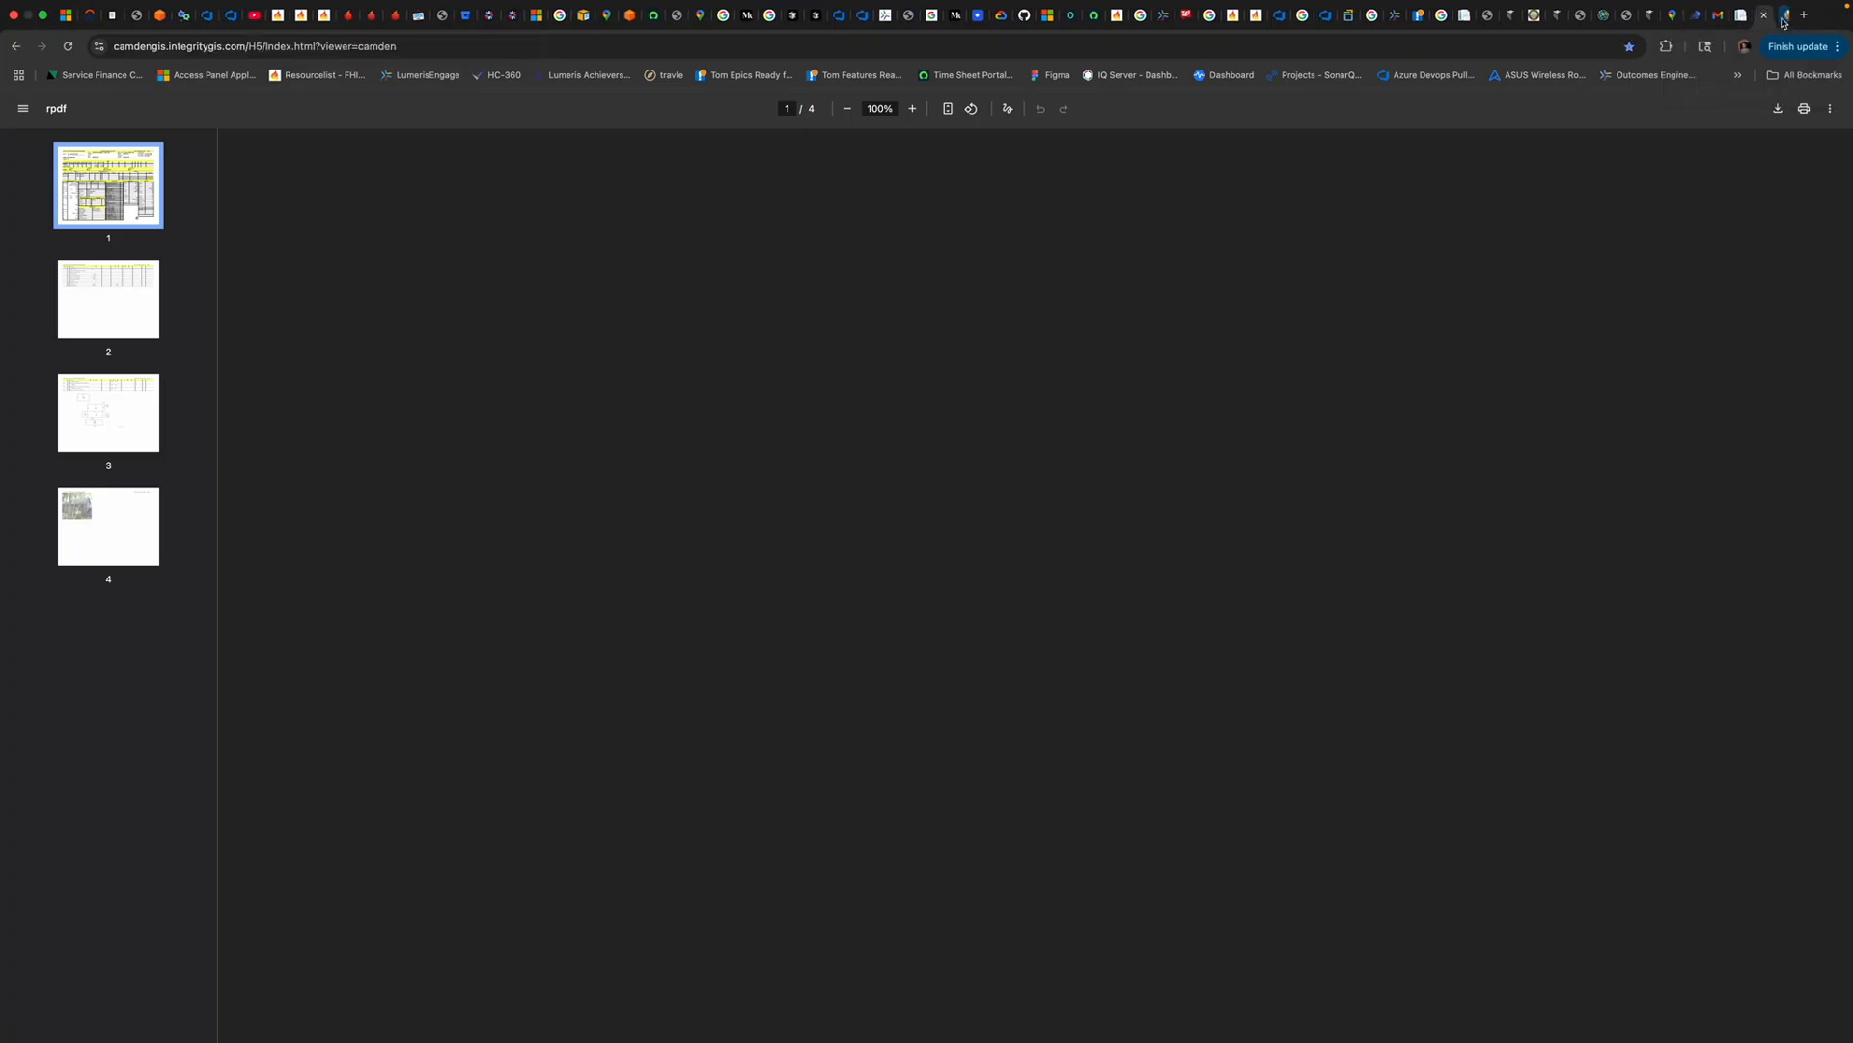
# Hide and collapse the Assessor Data layer group to survey the 2025 Tax Sale outlines over the aerial photography.
pyautogui.scroll(-3, 832, 476)
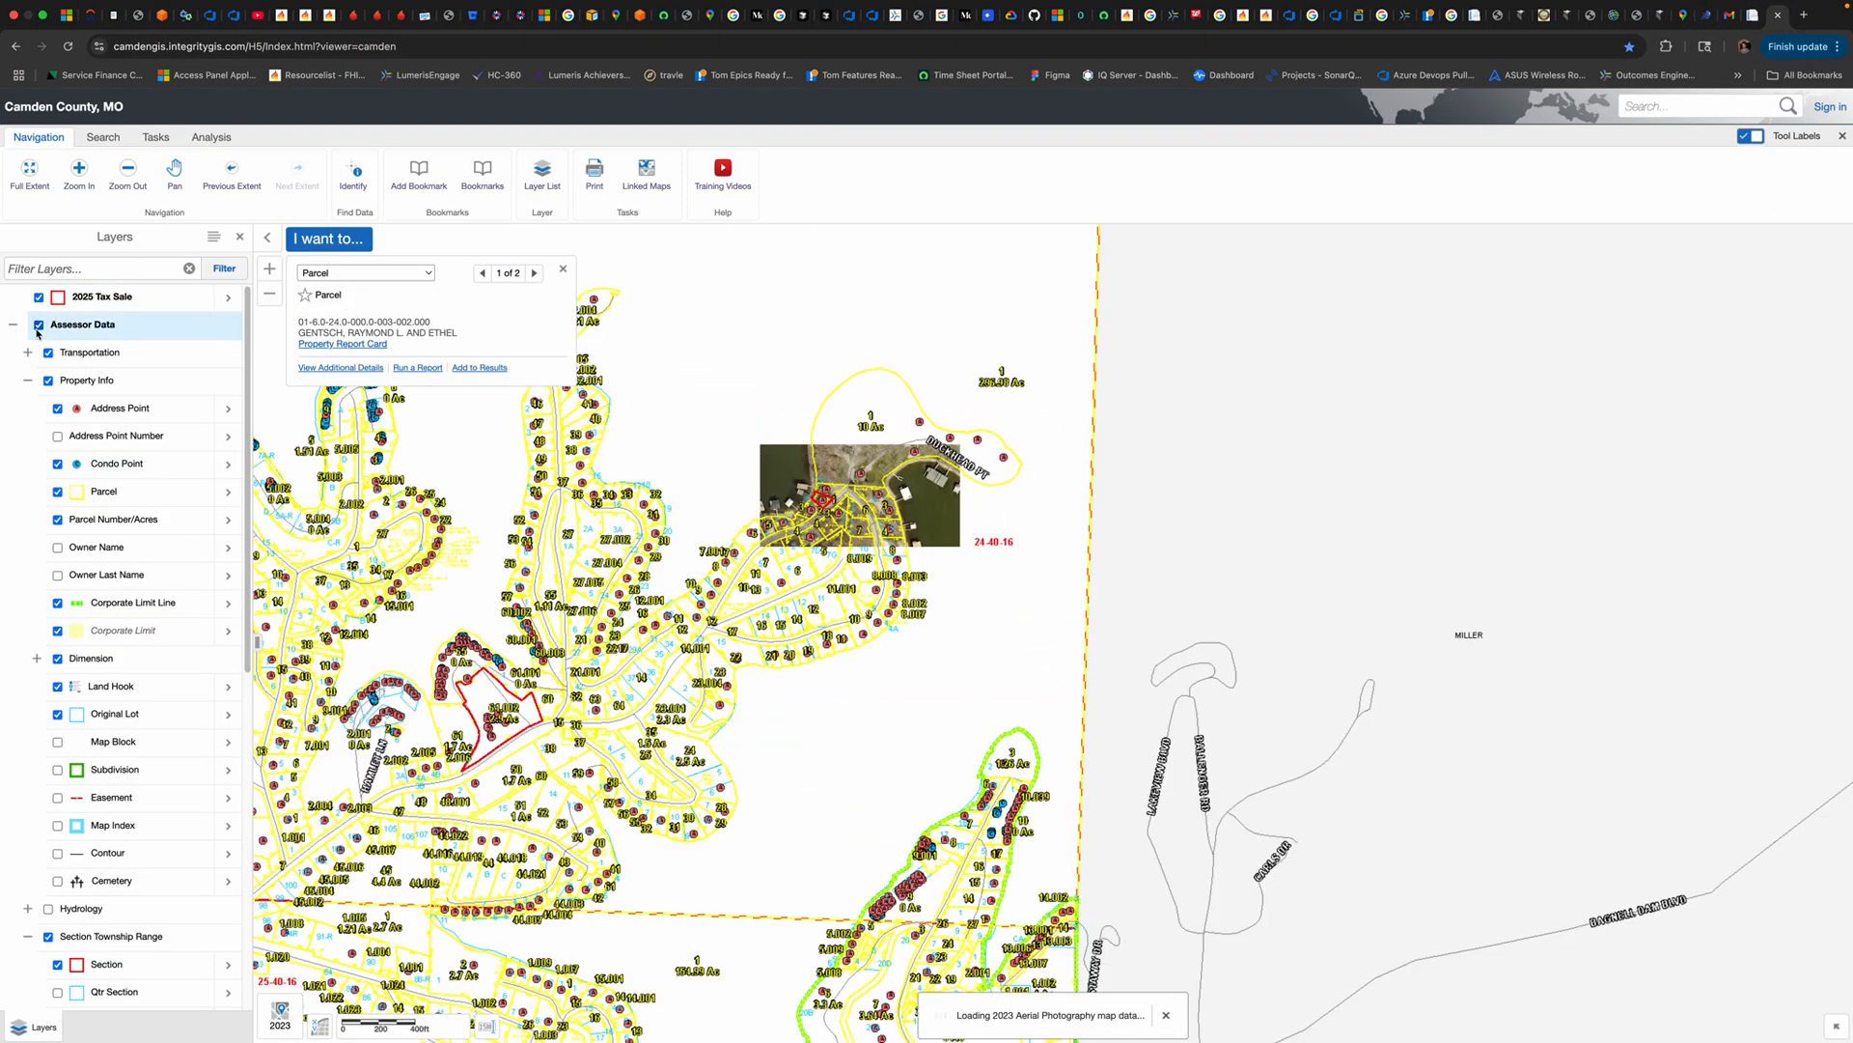
pyautogui.click(39, 324)
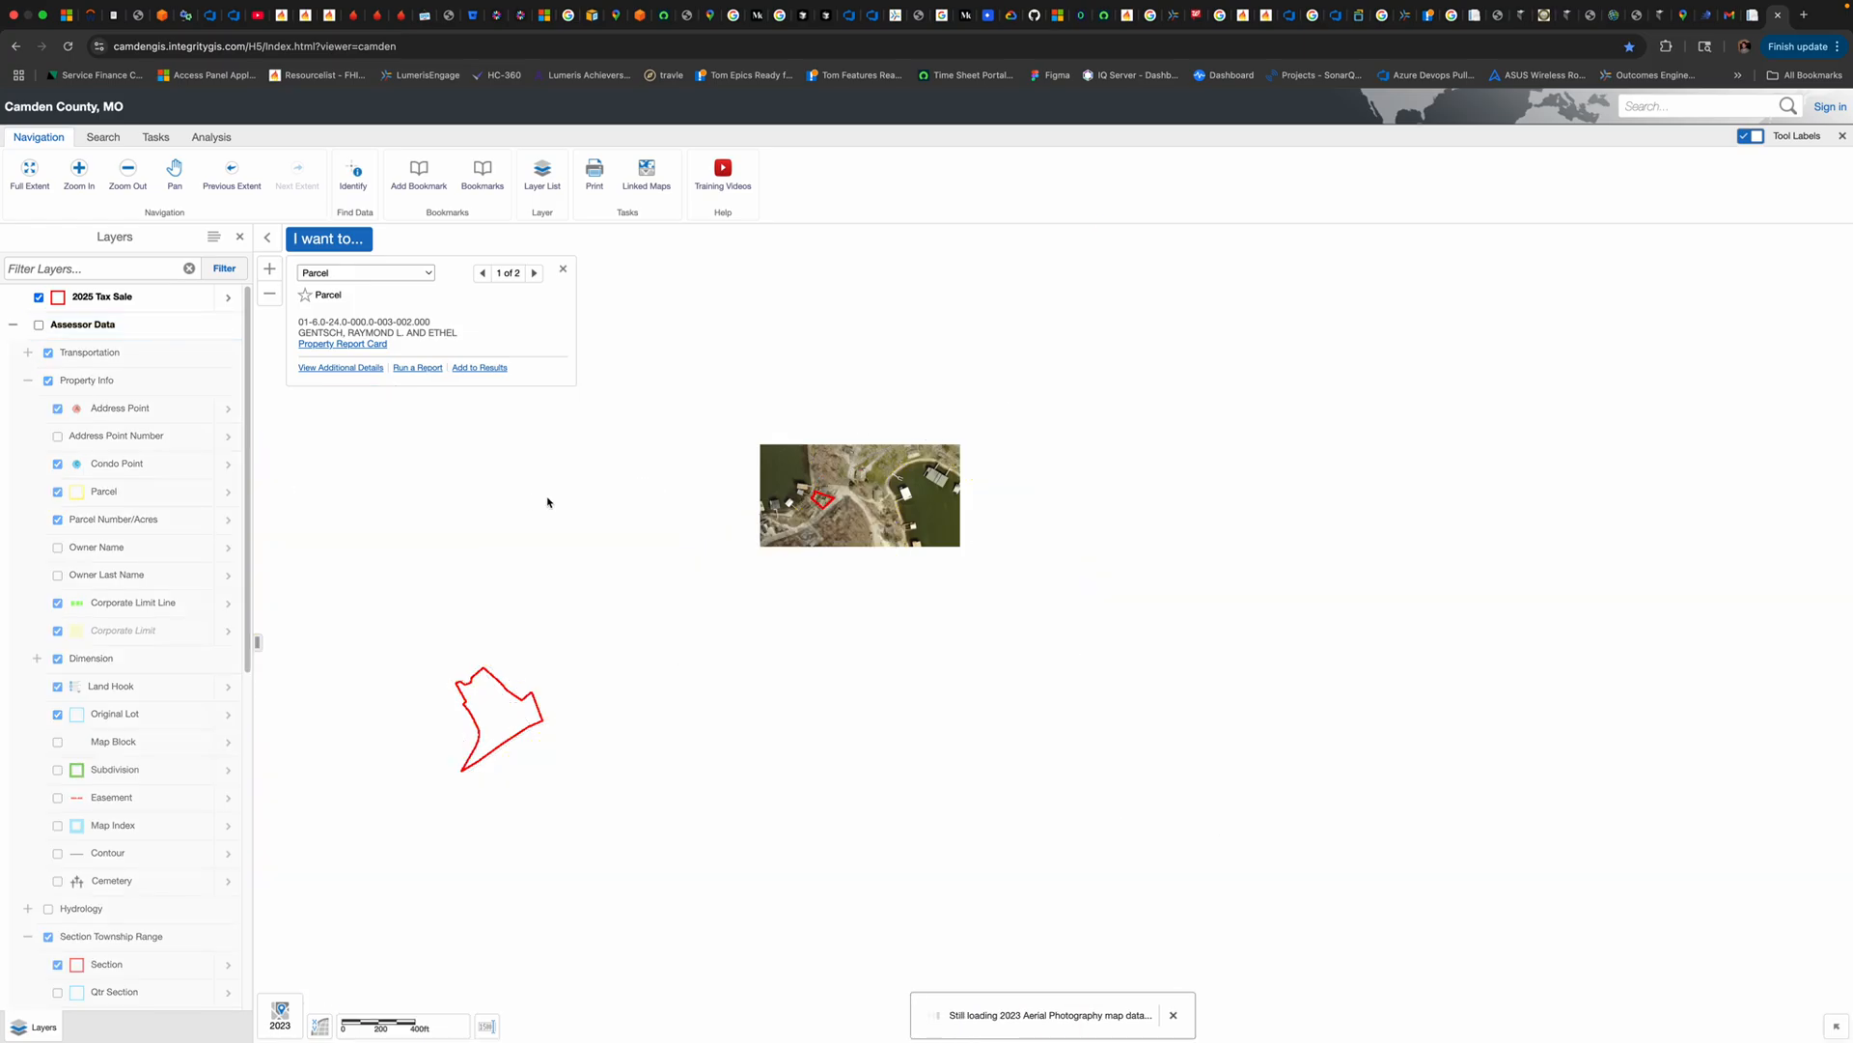
pyautogui.click(12, 324)
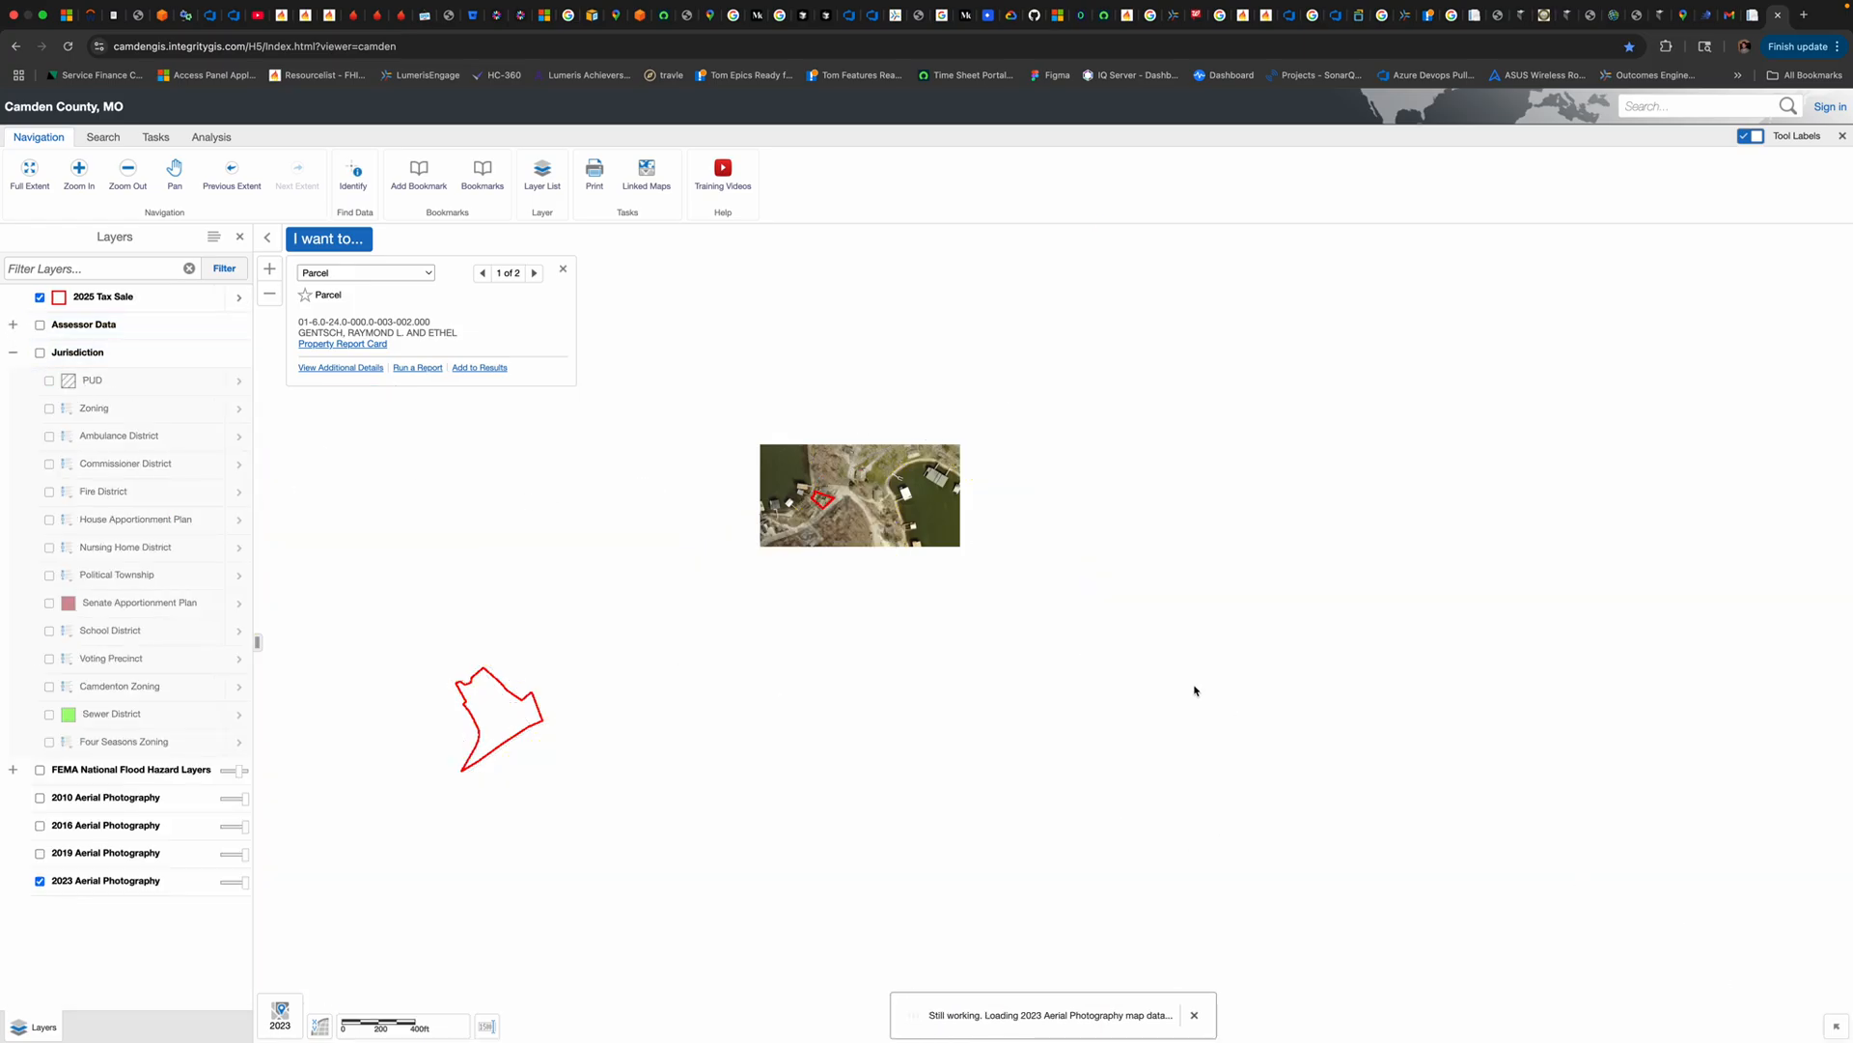
pyautogui.scroll(-1, 827, 688)
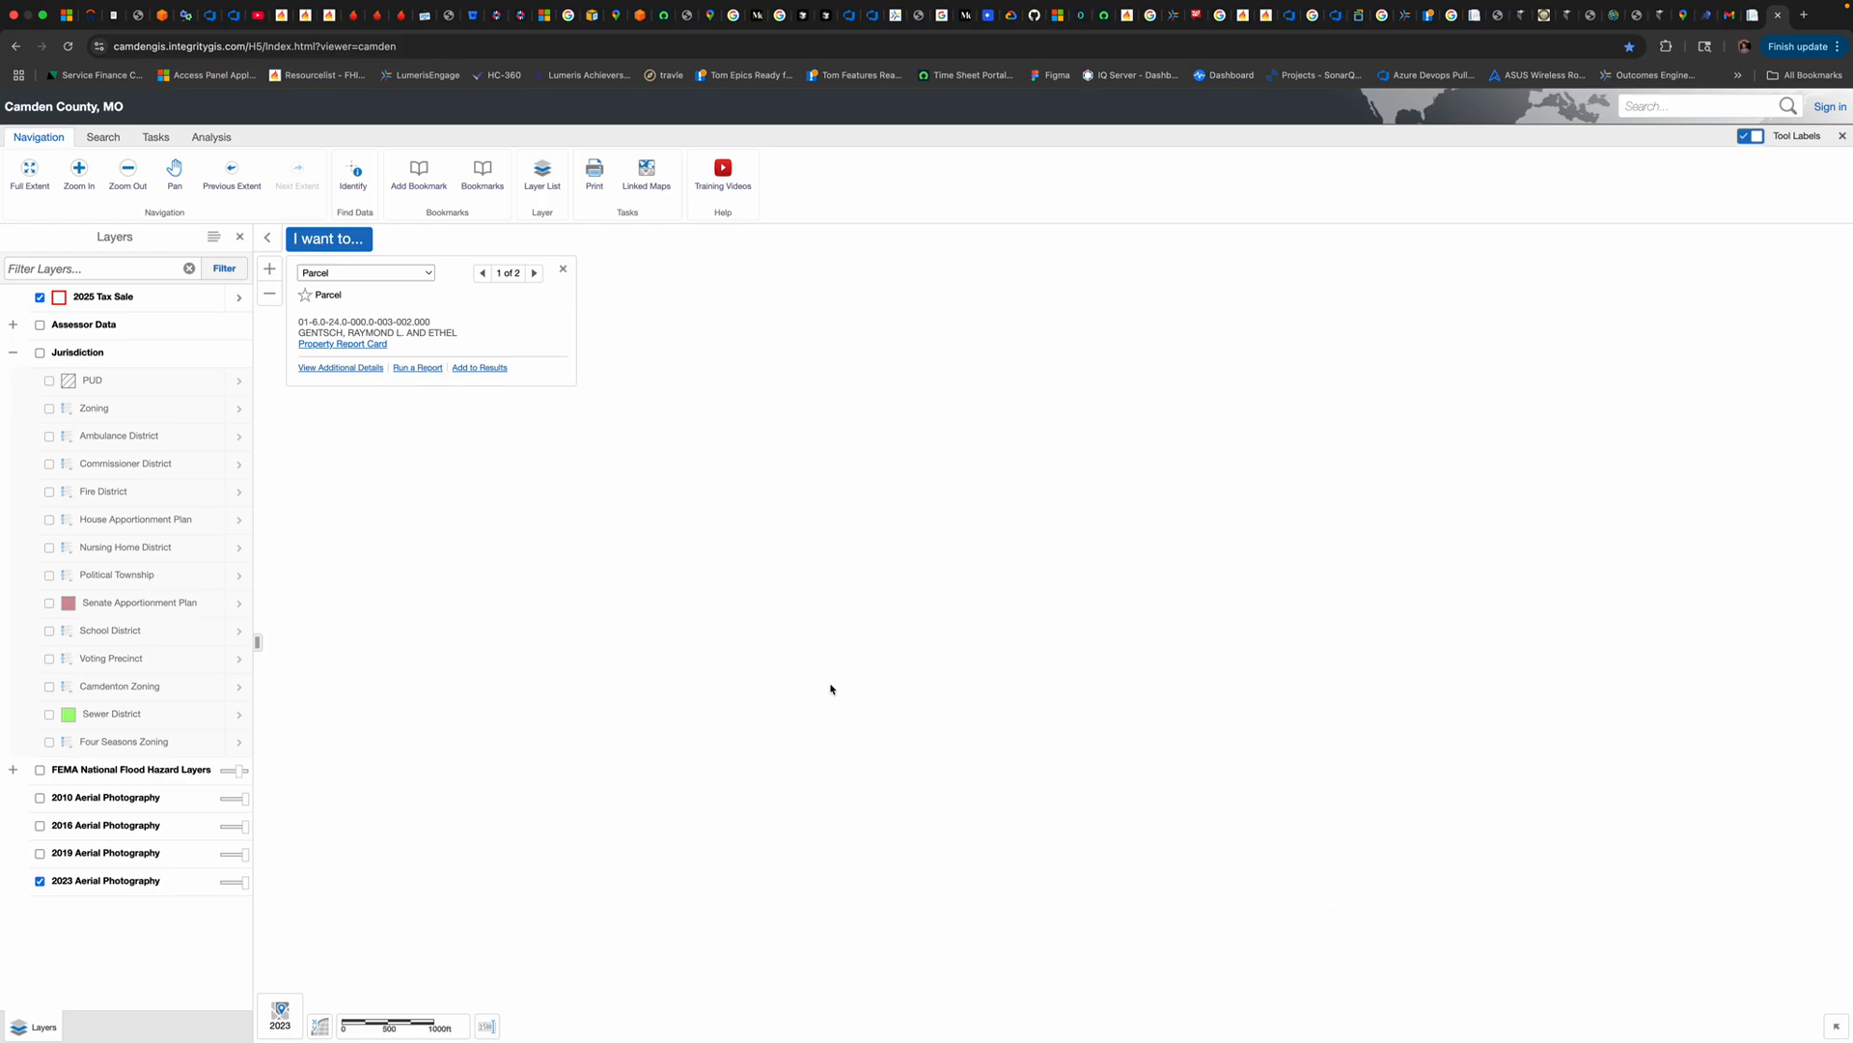
pyautogui.scroll(-1, 827, 689)
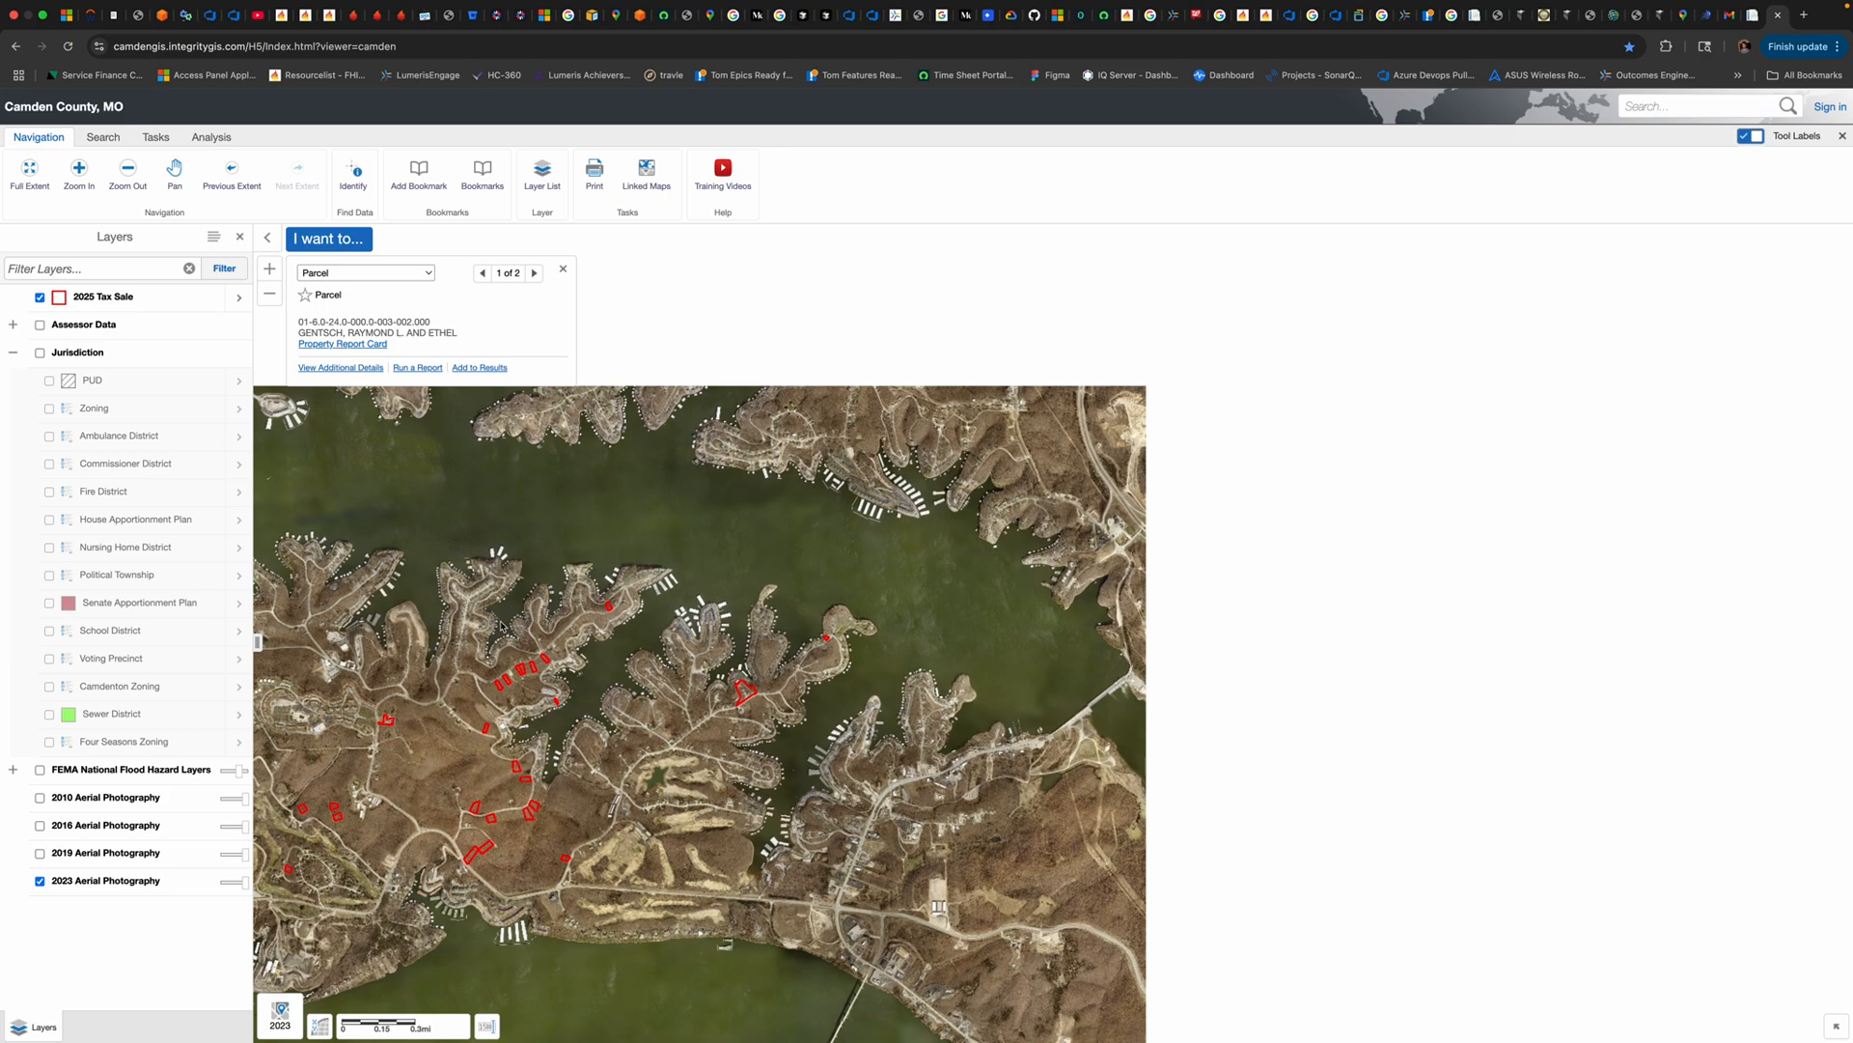
pyautogui.moveTo(473, 550); pyautogui.dragTo(685, 572)
pyautogui.moveTo(691, 568); pyautogui.dragTo(1182, 625)
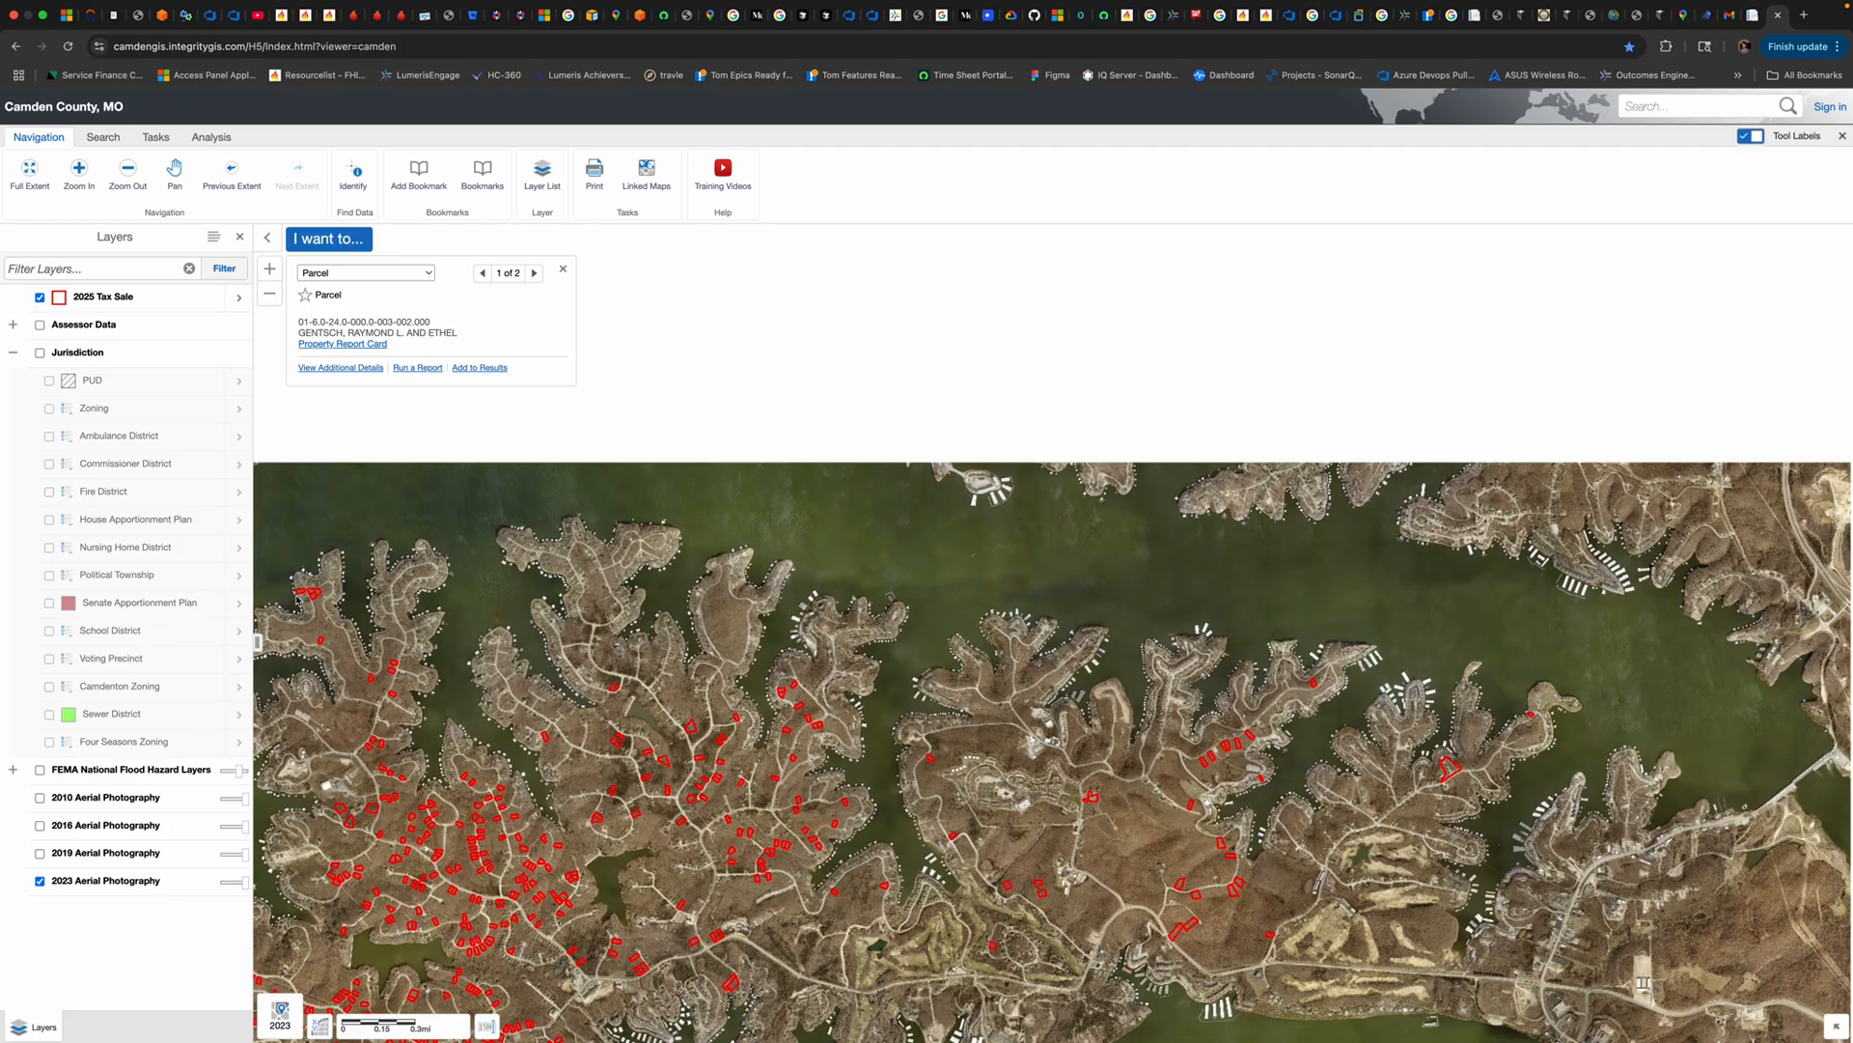
pyautogui.scroll(-2, 653, 682)
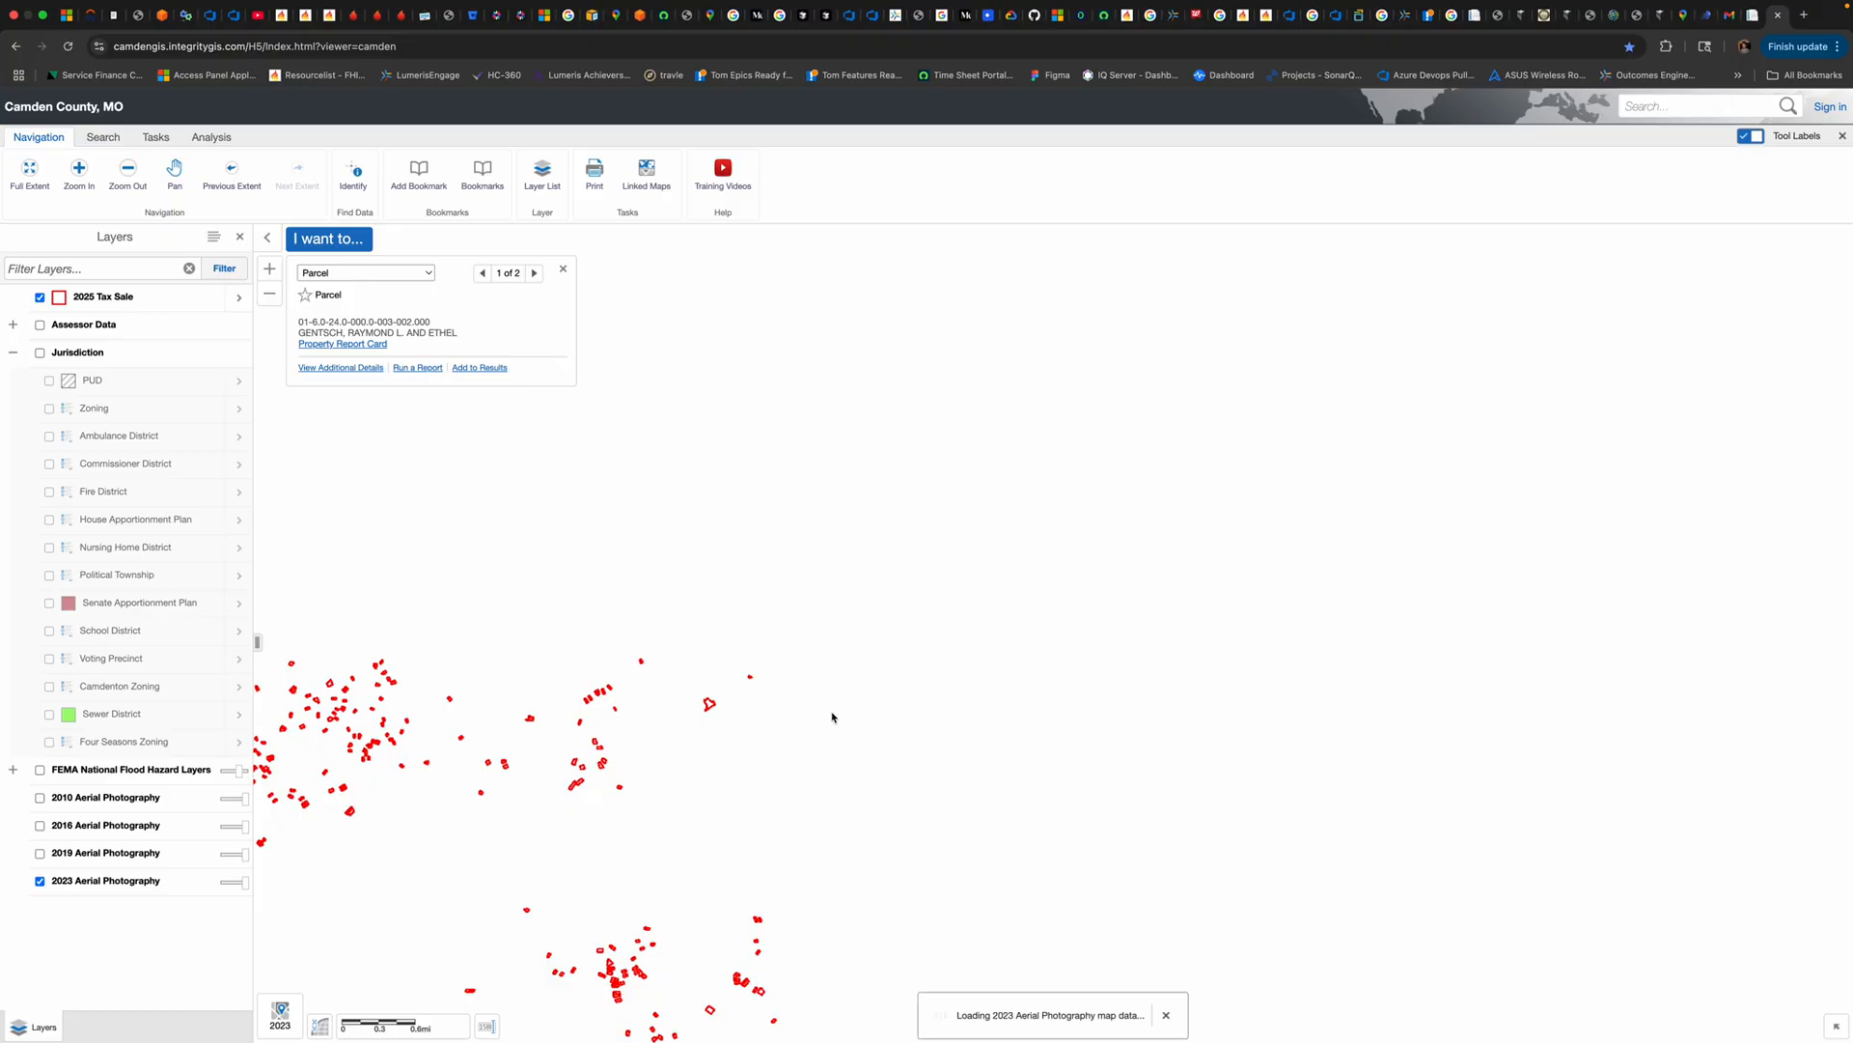
# Copy parcel number 01-4.0-19.0-000.0-002-061.000 for Imperial Point Lot 60 from the email and enter it in the GIS map's parcel number search.
pyautogui.click(1732, 32)
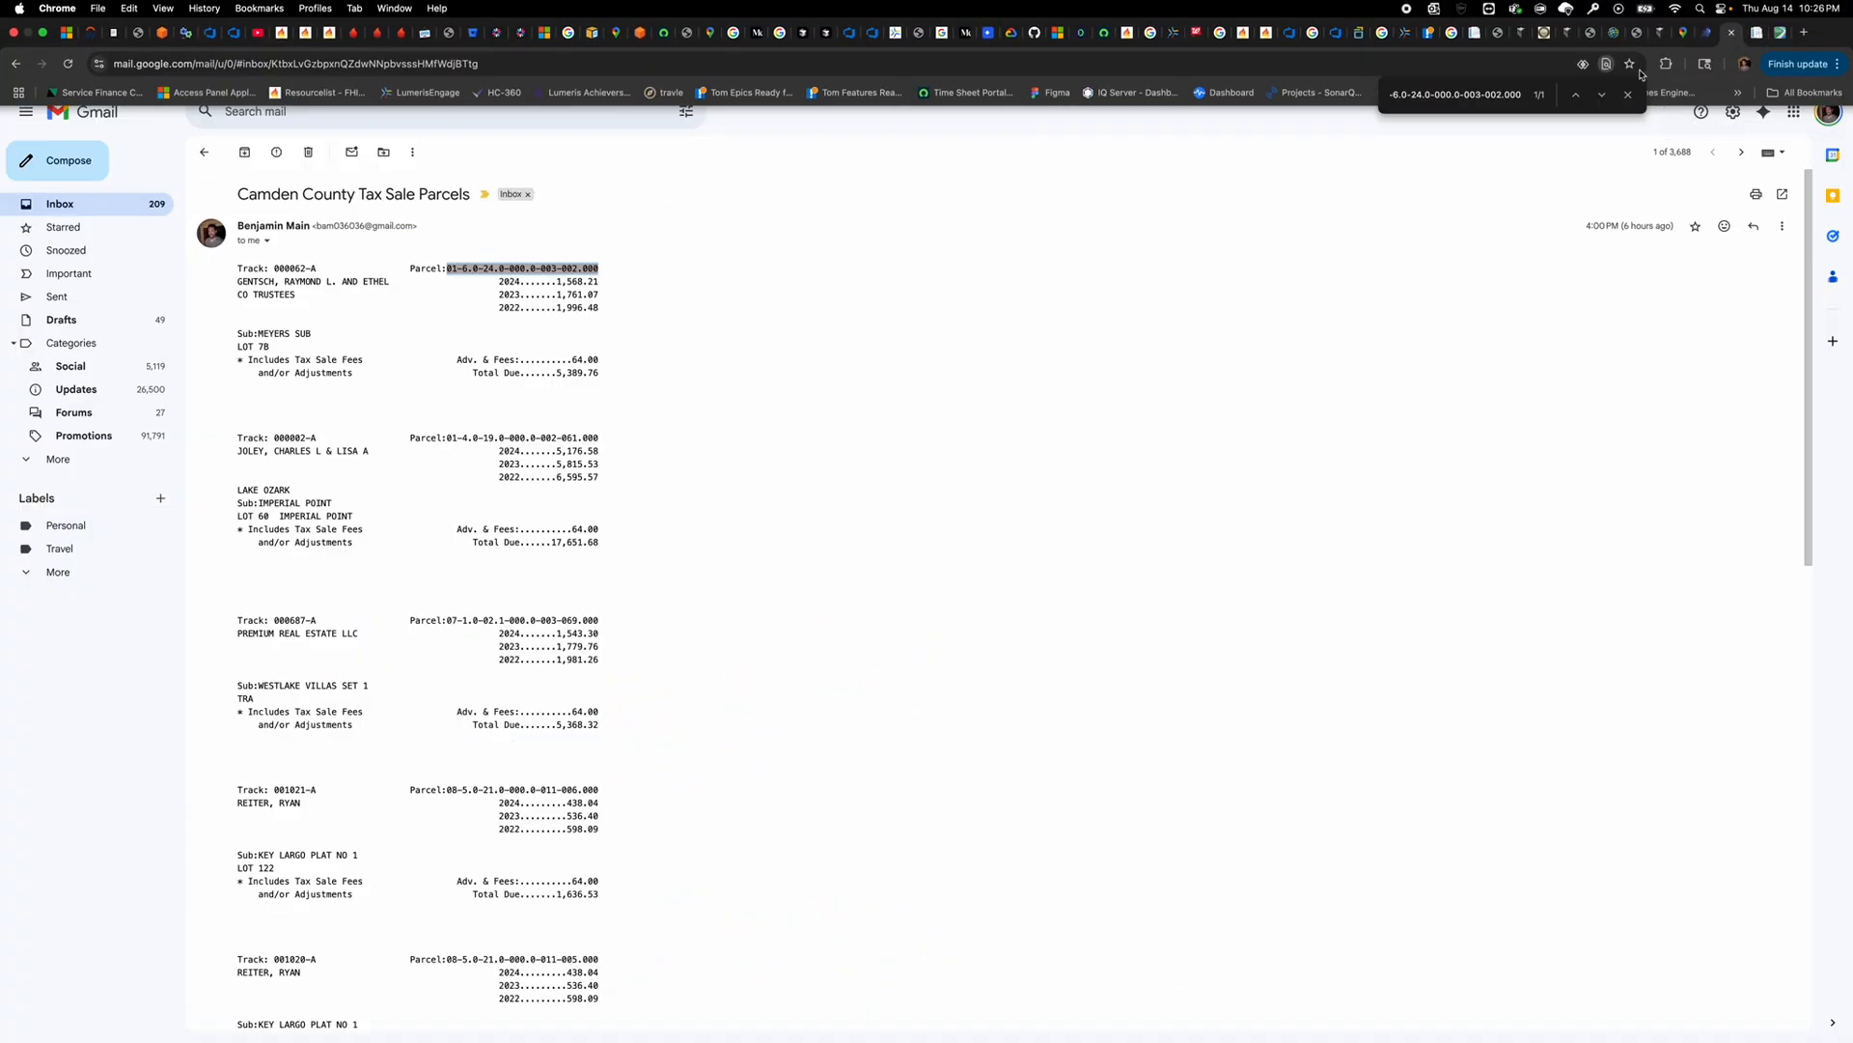
pyautogui.moveTo(599, 438); pyautogui.dragTo(449, 440)
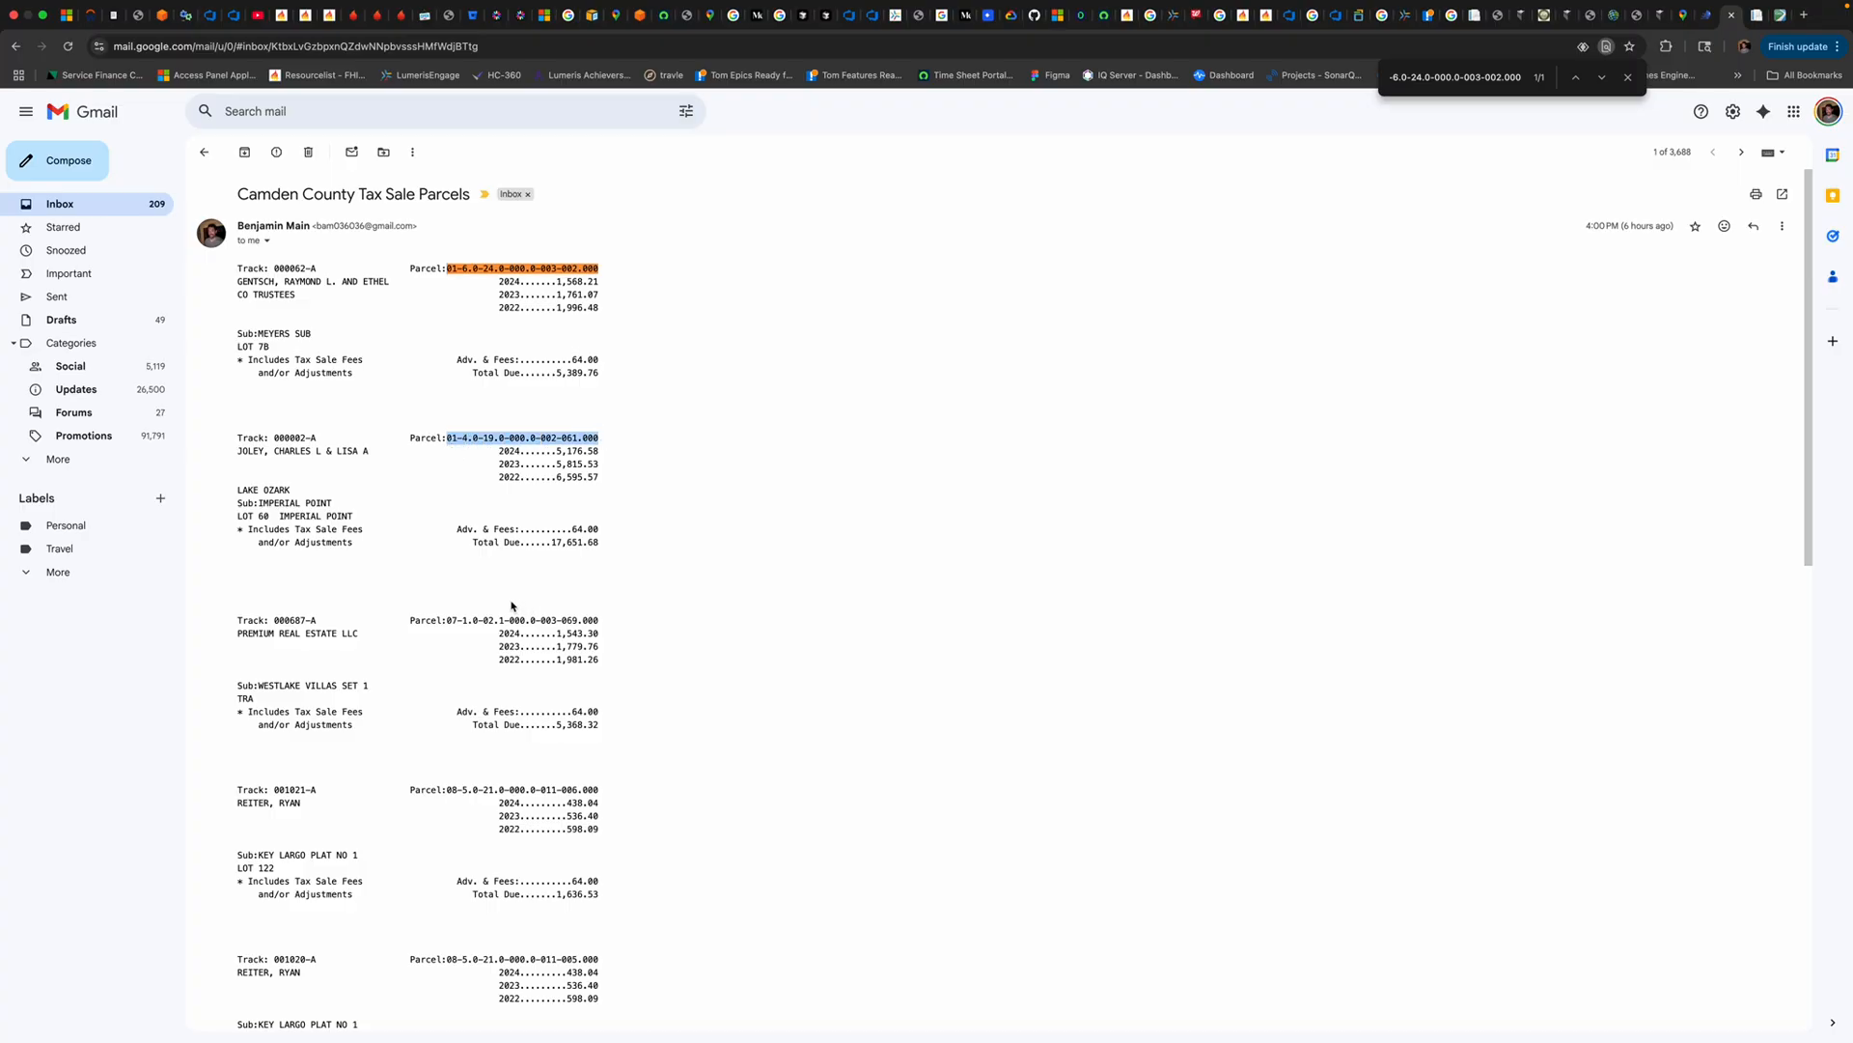
pyautogui.click(1781, 15)
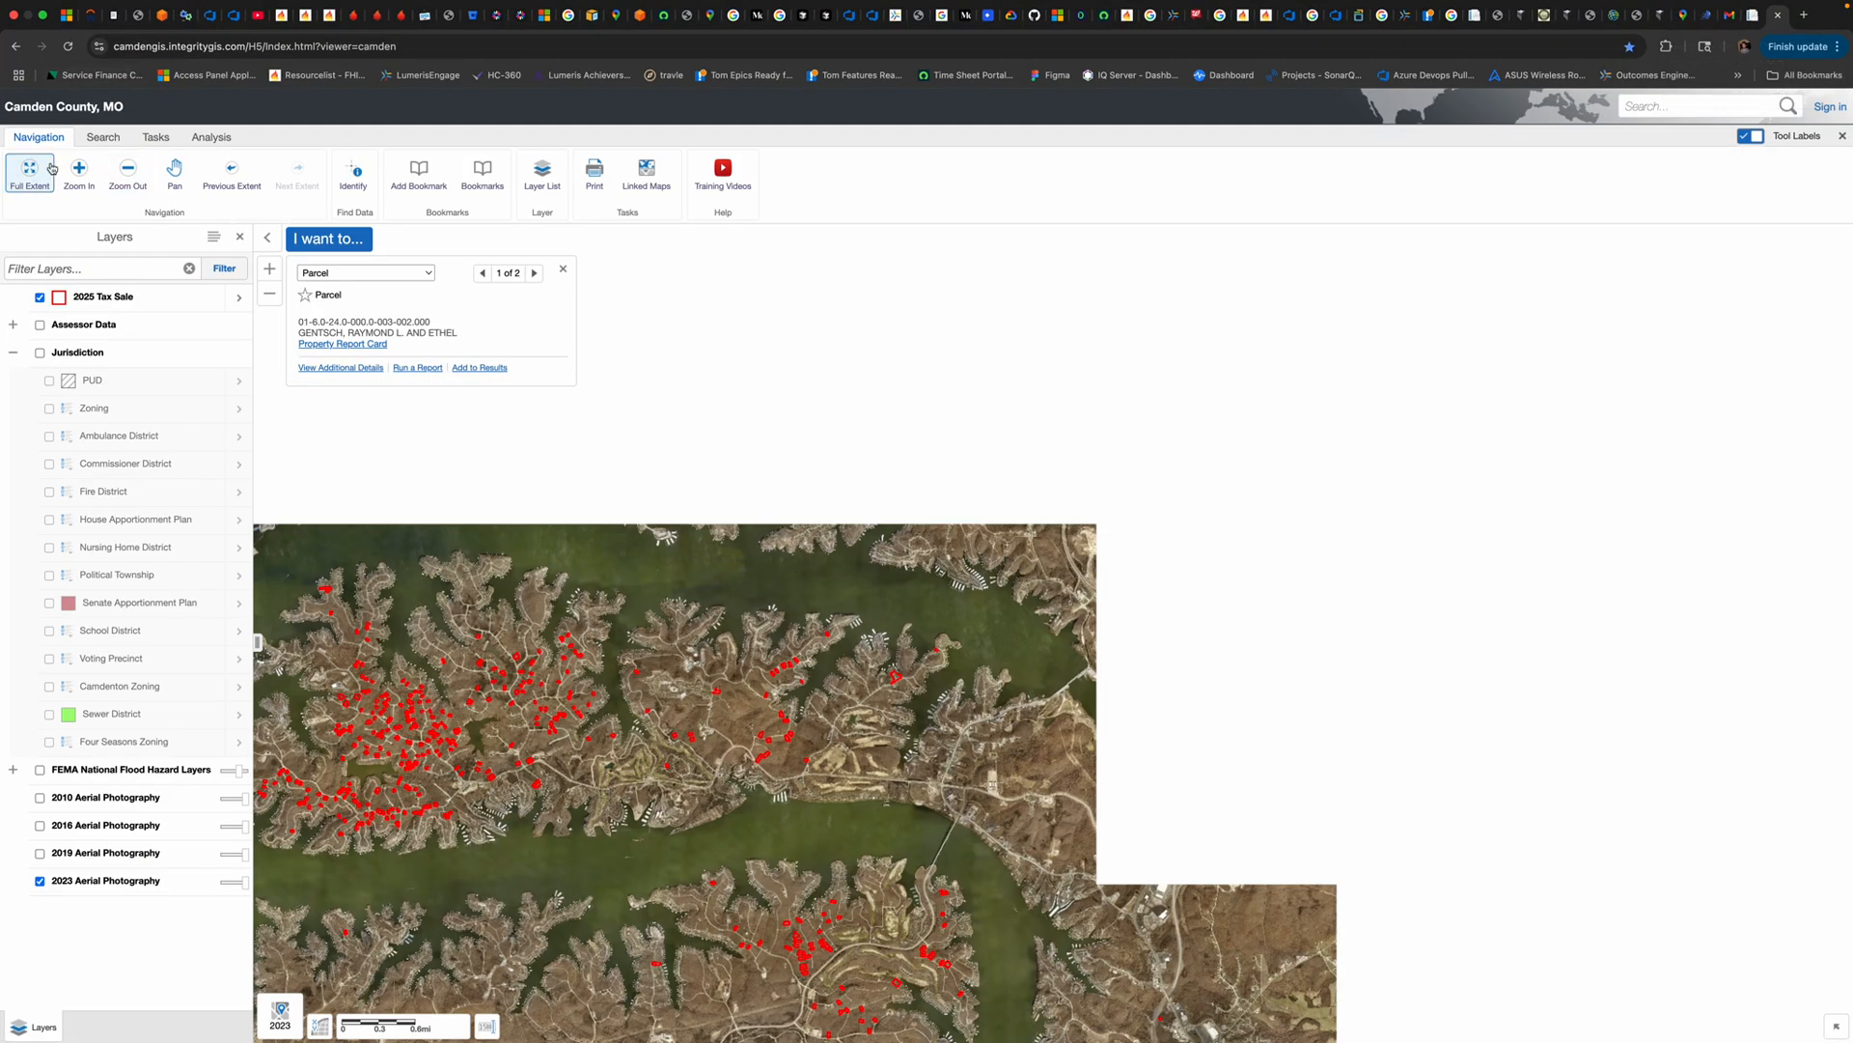
pyautogui.click(103, 137)
pyautogui.click(37, 172)
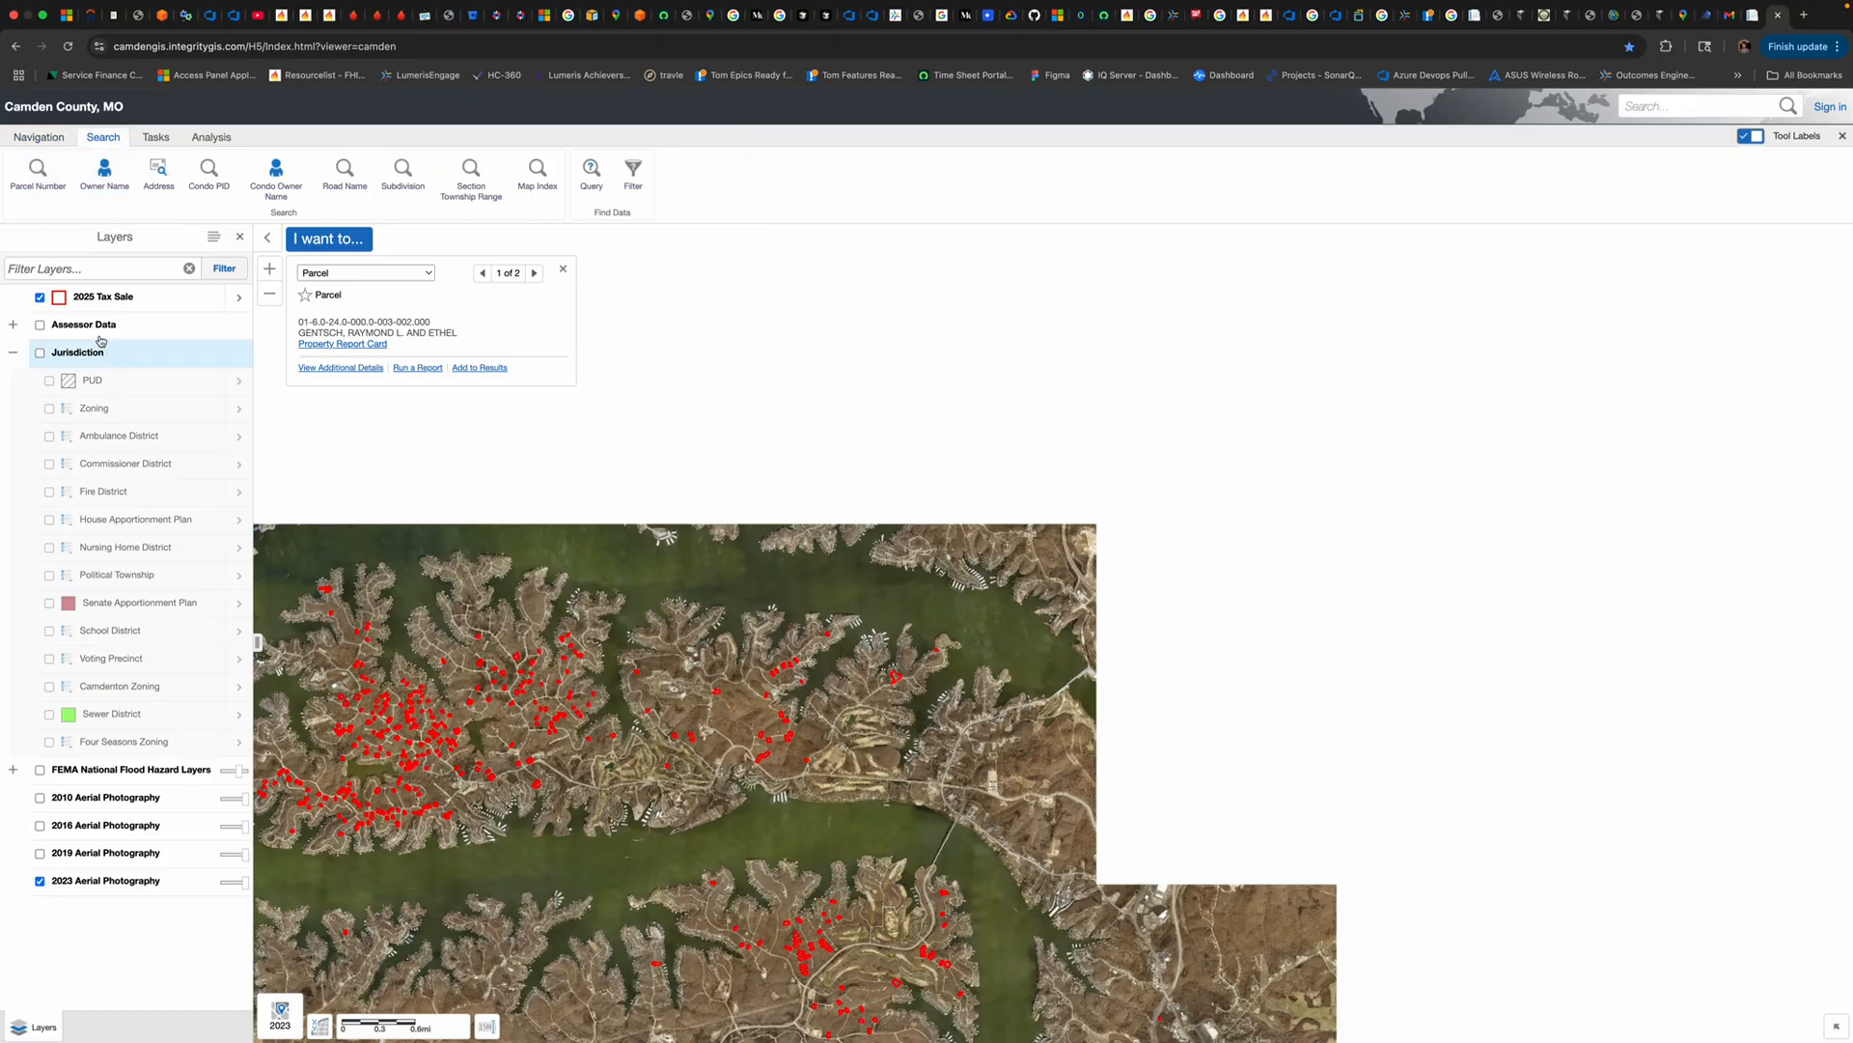
pyautogui.write('01-4.0.19.0-000.0-002-061.000')
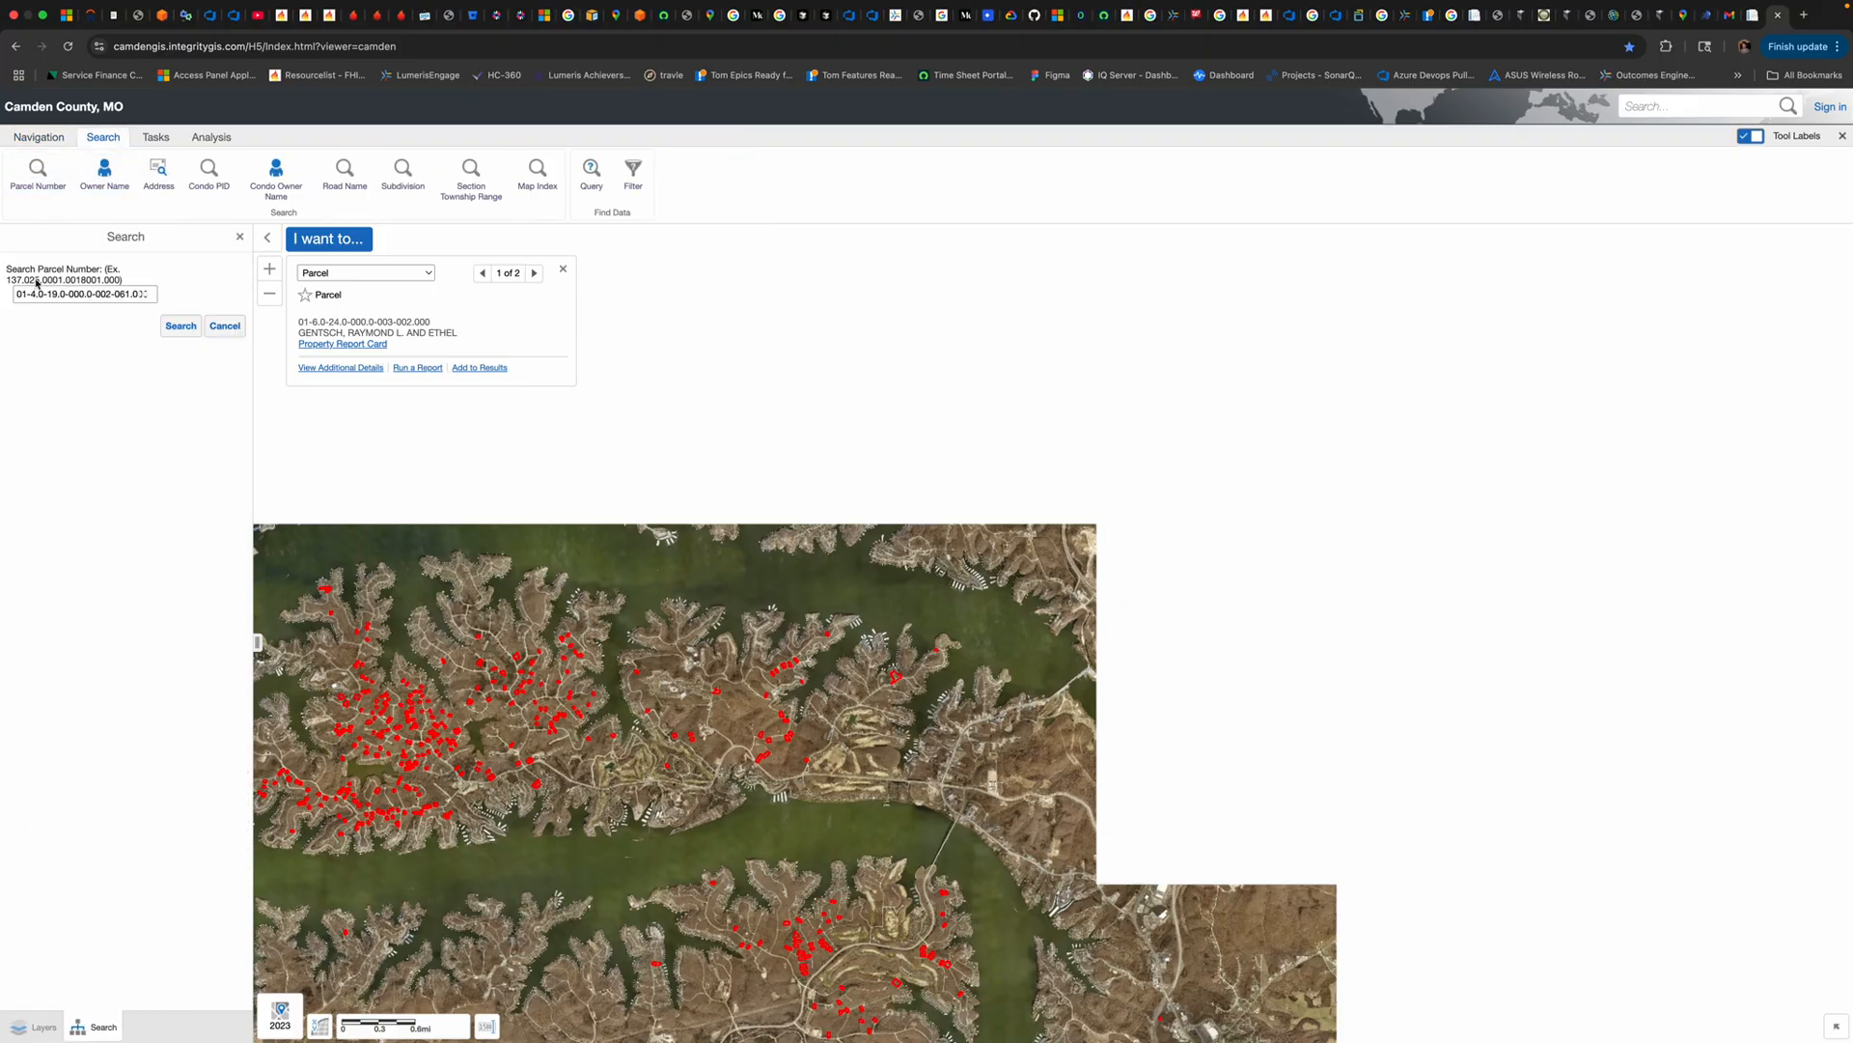
# Reformat the entered parcel number as 014.019.0000.0002061.000 and search for that parcel.
pyautogui.press('BackSpace')
pyautogui.press('Right')
pyautogui.press('Right')
pyautogui.press('Right')
pyautogui.press('Right')
pyautogui.press('BackSpace')
pyautogui.press('Right')
pyautogui.press('Right')
pyautogui.press('Right')
pyautogui.press('Right')
pyautogui.press('Right')
pyautogui.press('BackSpace')
pyautogui.press('Right')
pyautogui.press('Right')
pyautogui.press('Right')
pyautogui.press('Right')
pyautogui.press('Right')
pyautogui.press('Right')
pyautogui.press('BackSpace')
pyautogui.press('Right')
pyautogui.press('Right')
pyautogui.press('Right')
pyautogui.press('Right')
pyautogui.press('BackSpace')
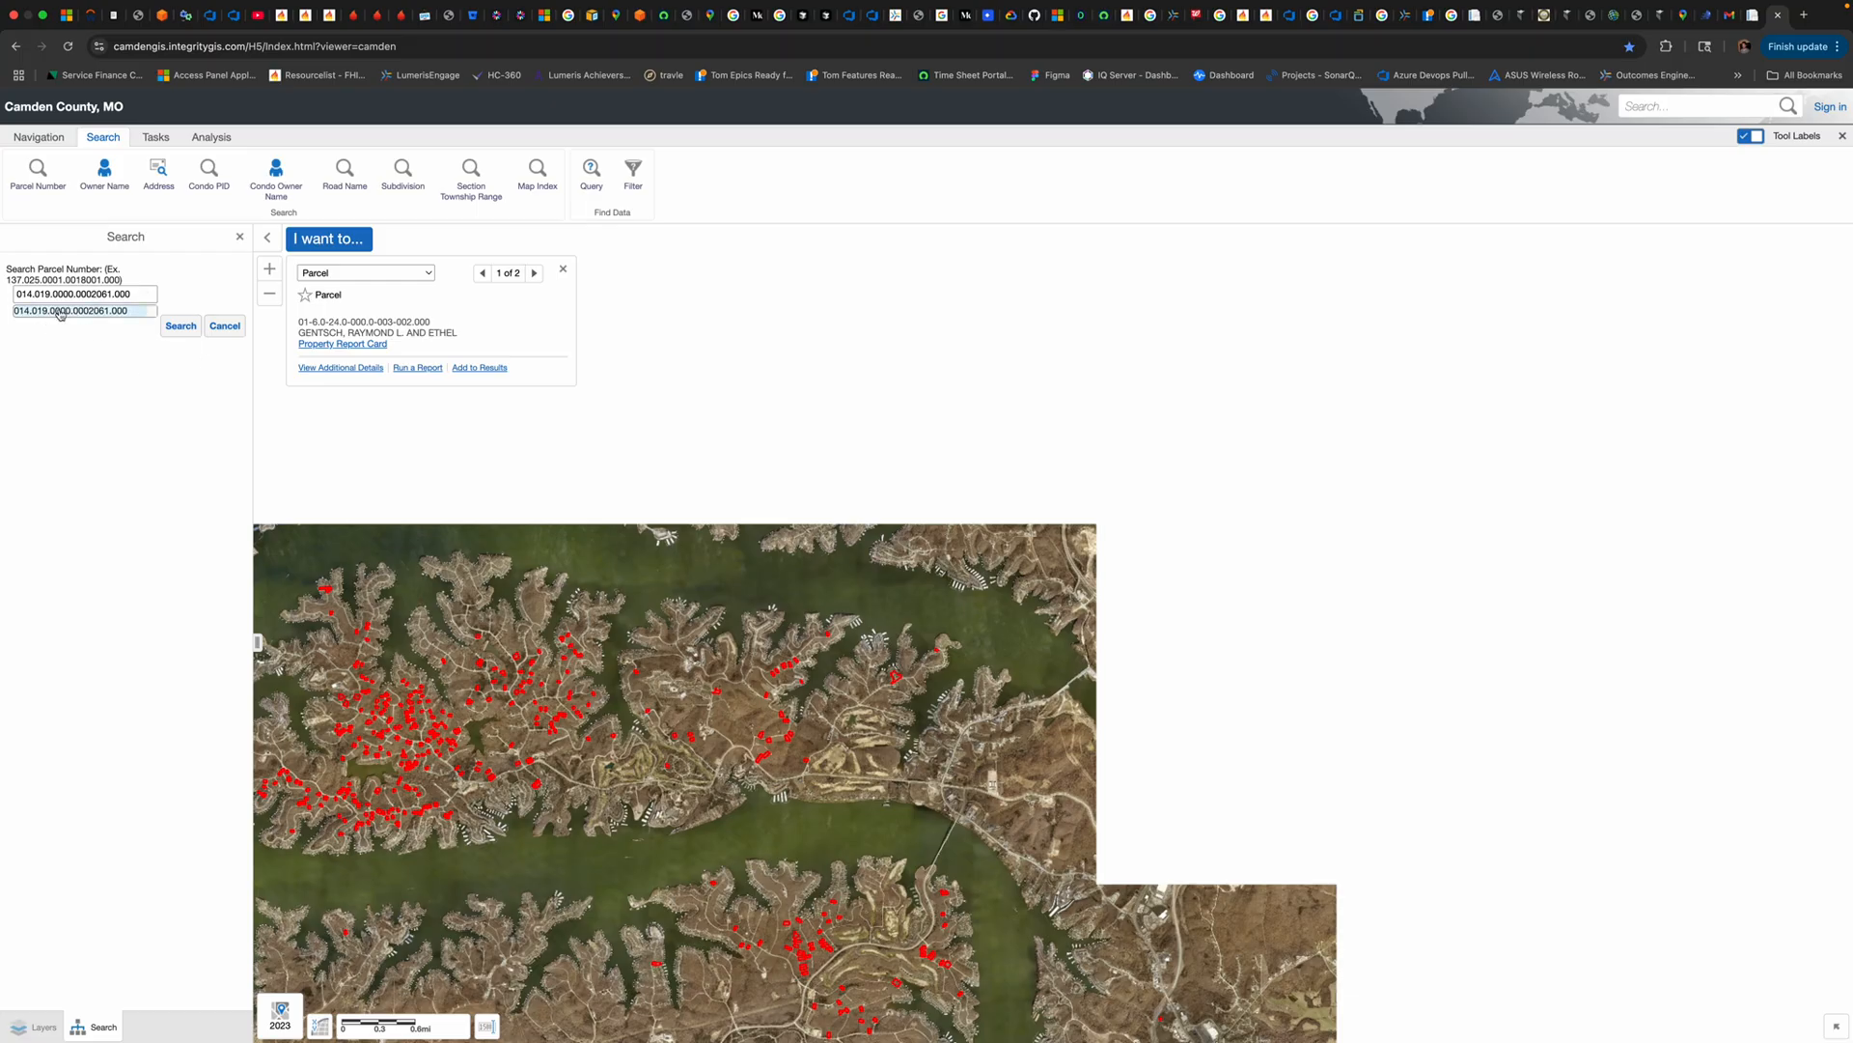
pyautogui.click(180, 325)
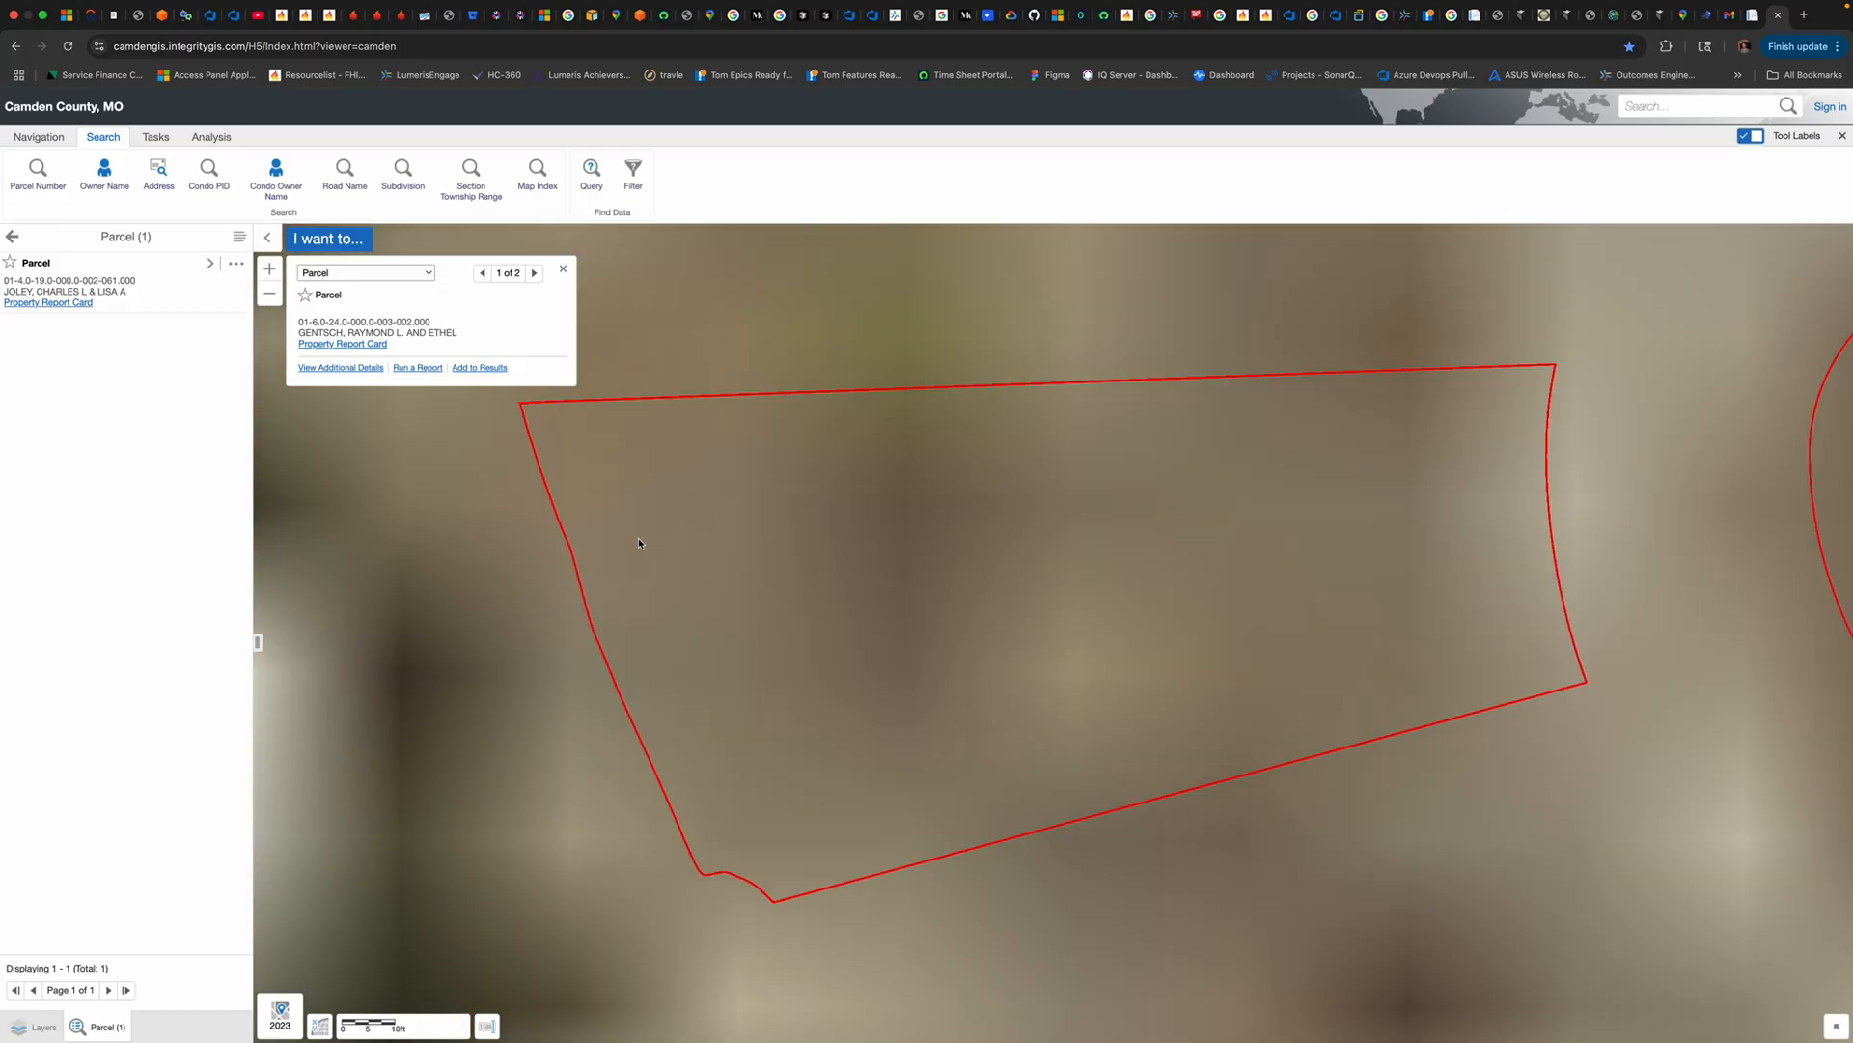
# Replace the old parcel popup by identifying the outlined Lot 60, and turn on the Assessor Data layers.
pyautogui.scroll(-5, 893, 603)
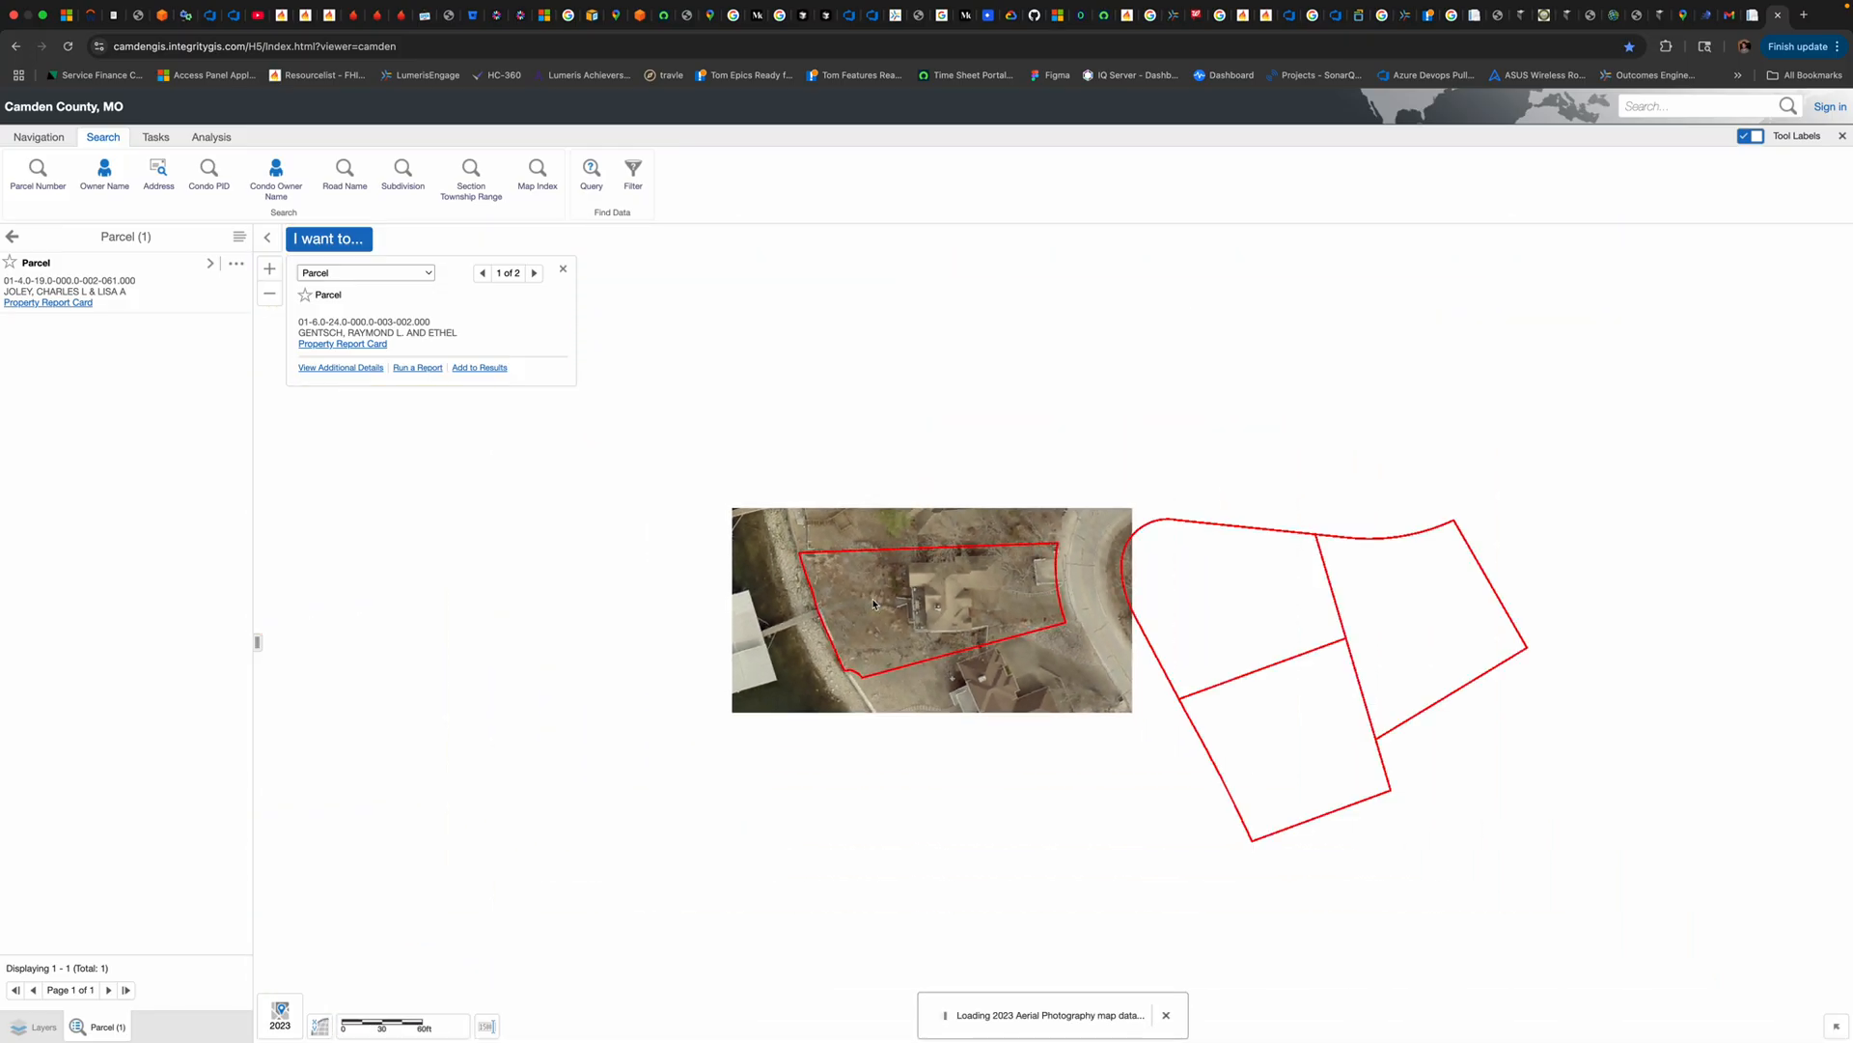
pyautogui.click(562, 270)
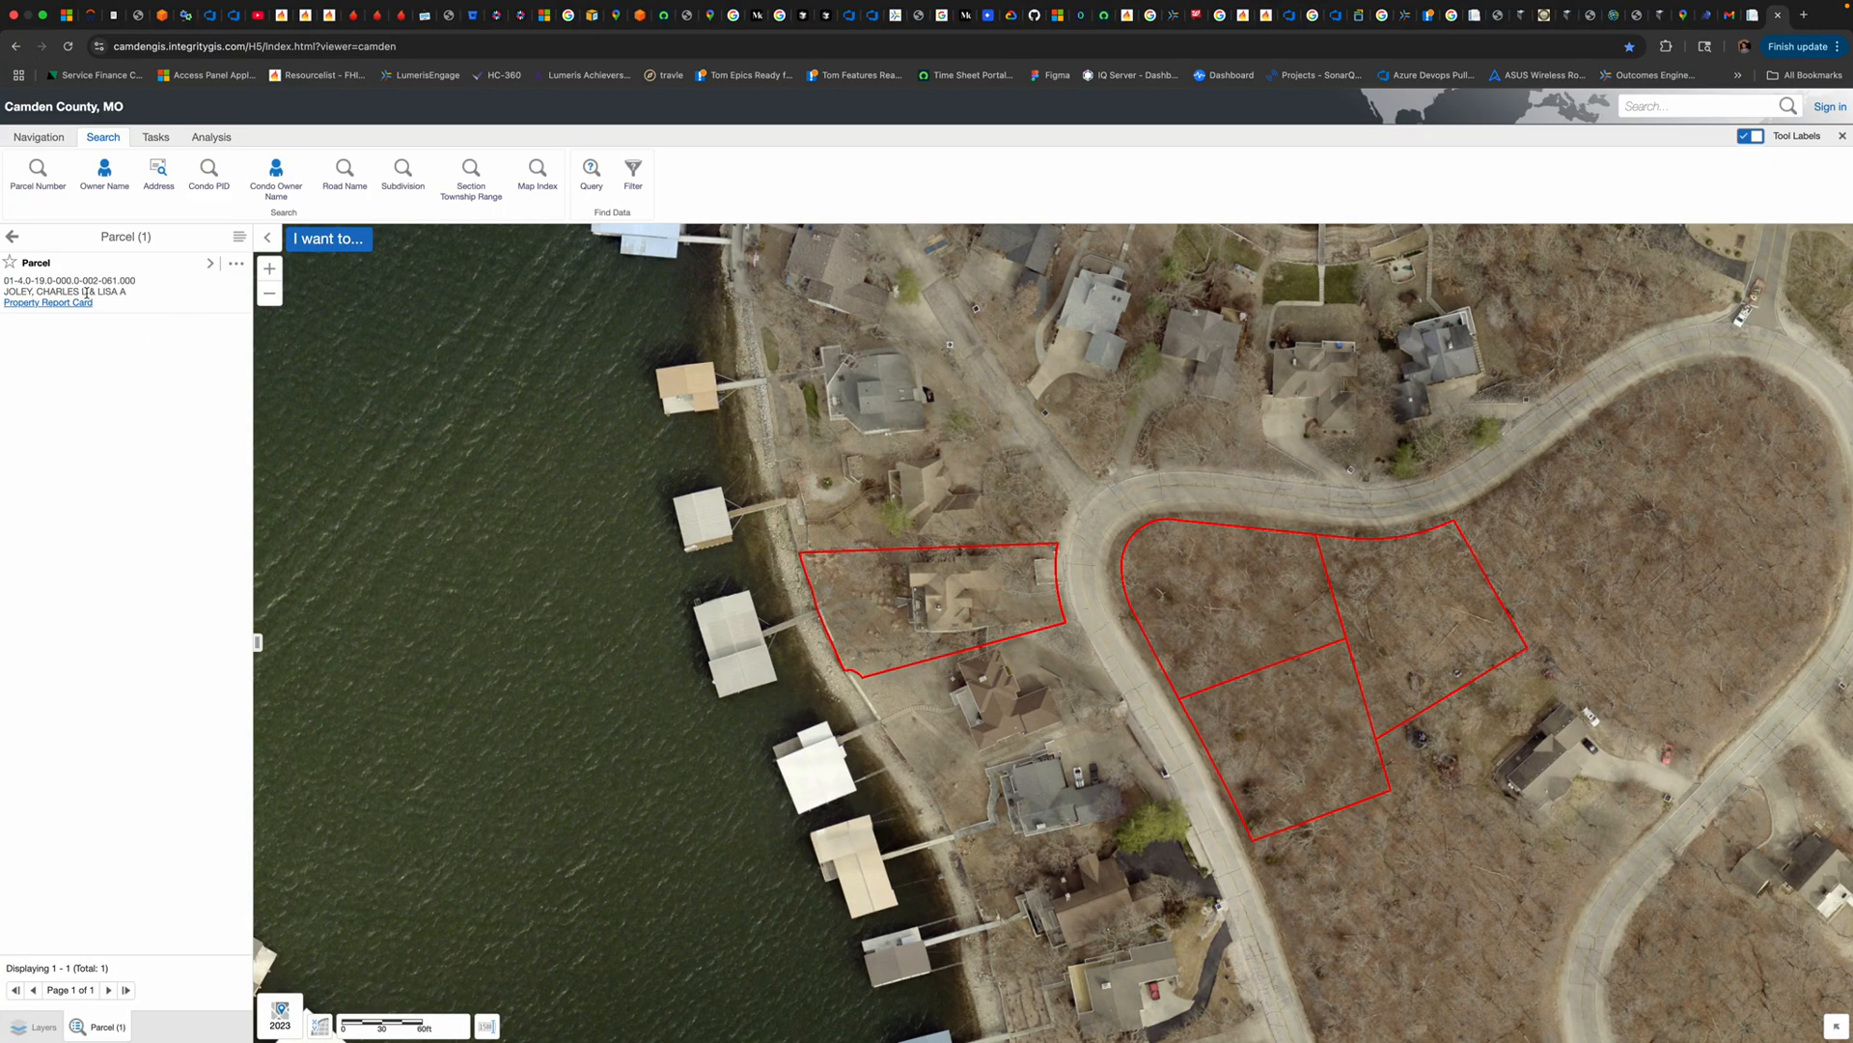
pyautogui.click(909, 602)
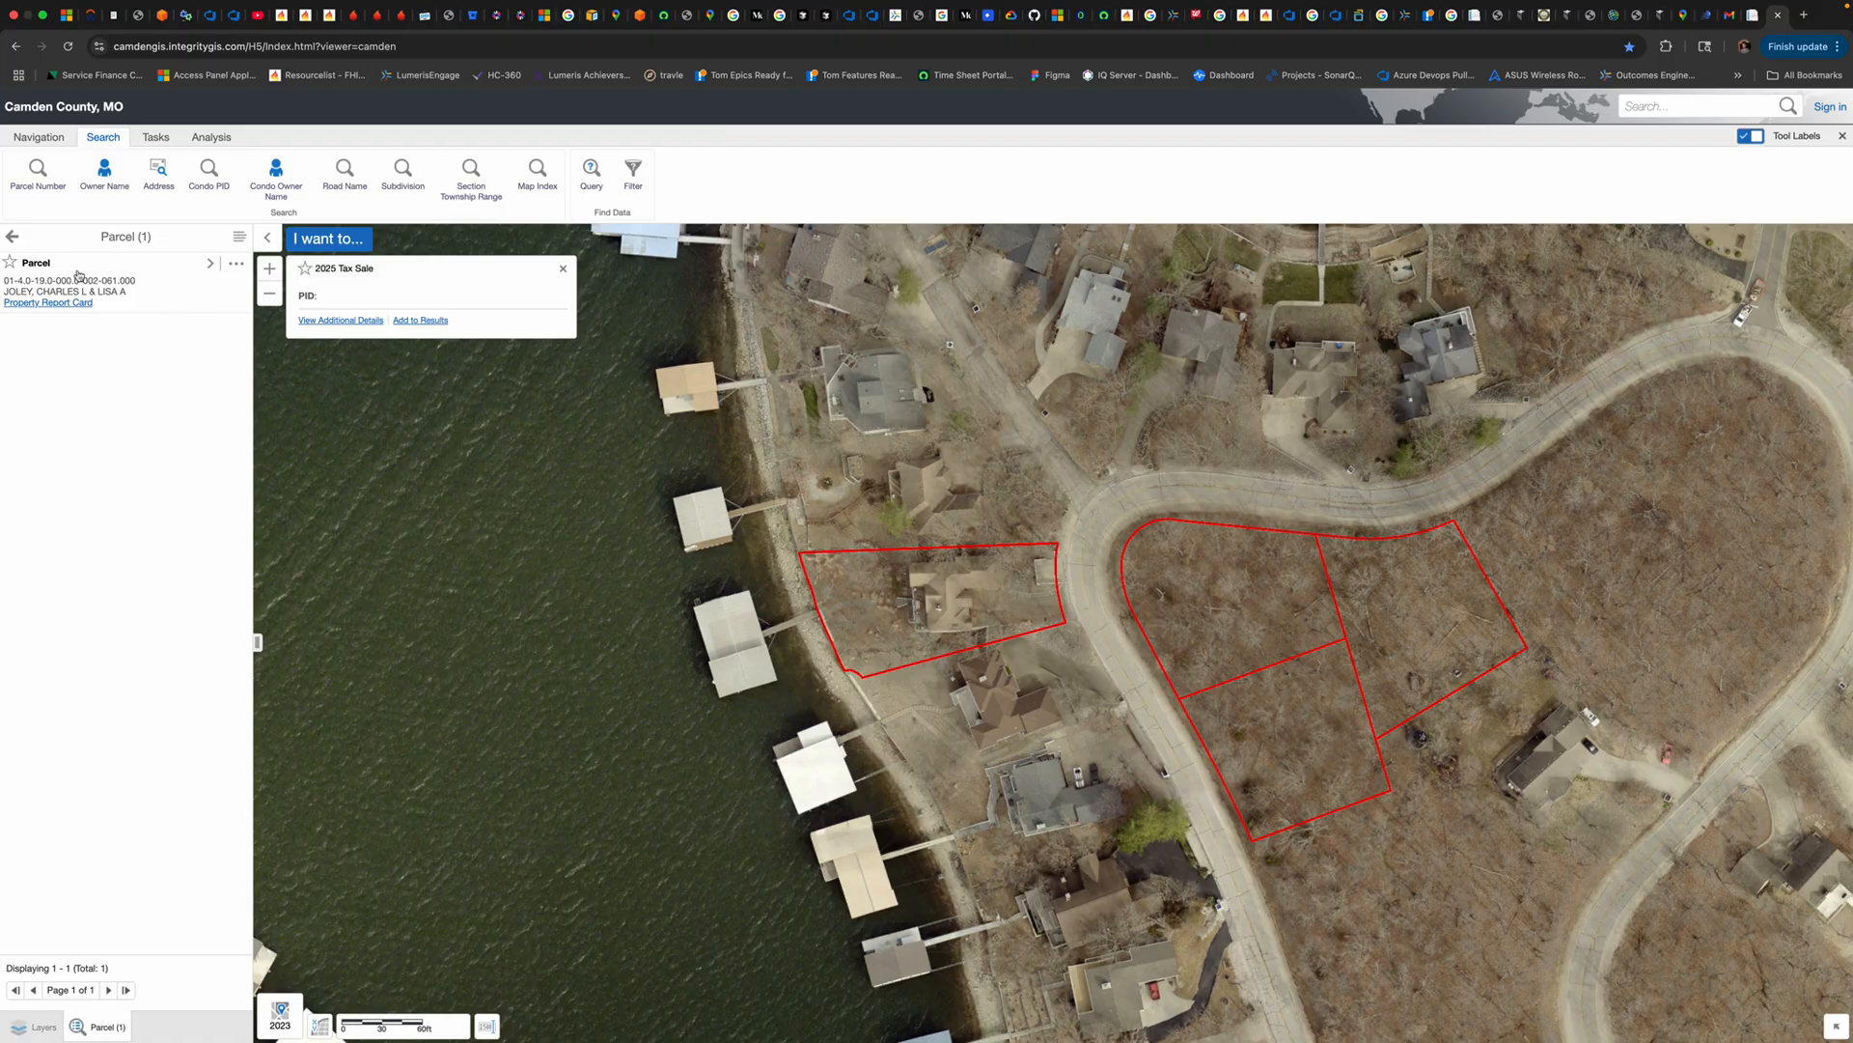
pyautogui.click(39, 1026)
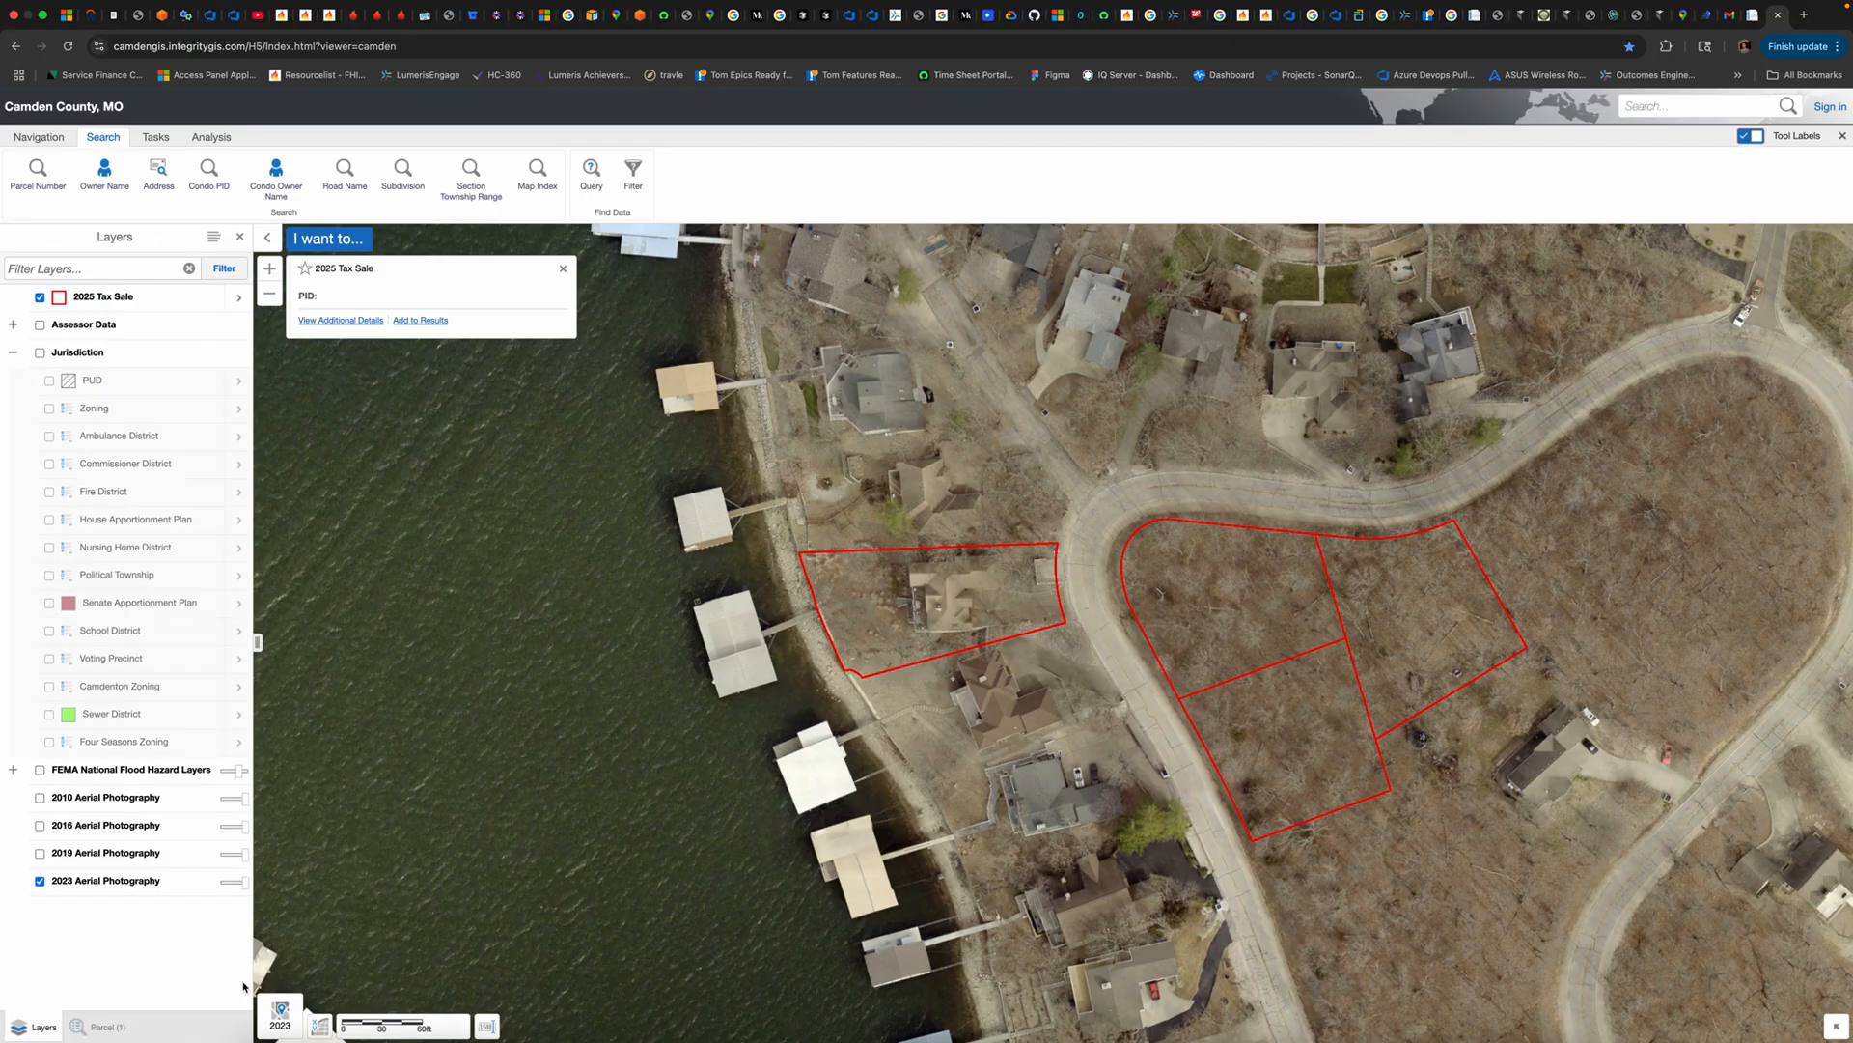
pyautogui.click(40, 326)
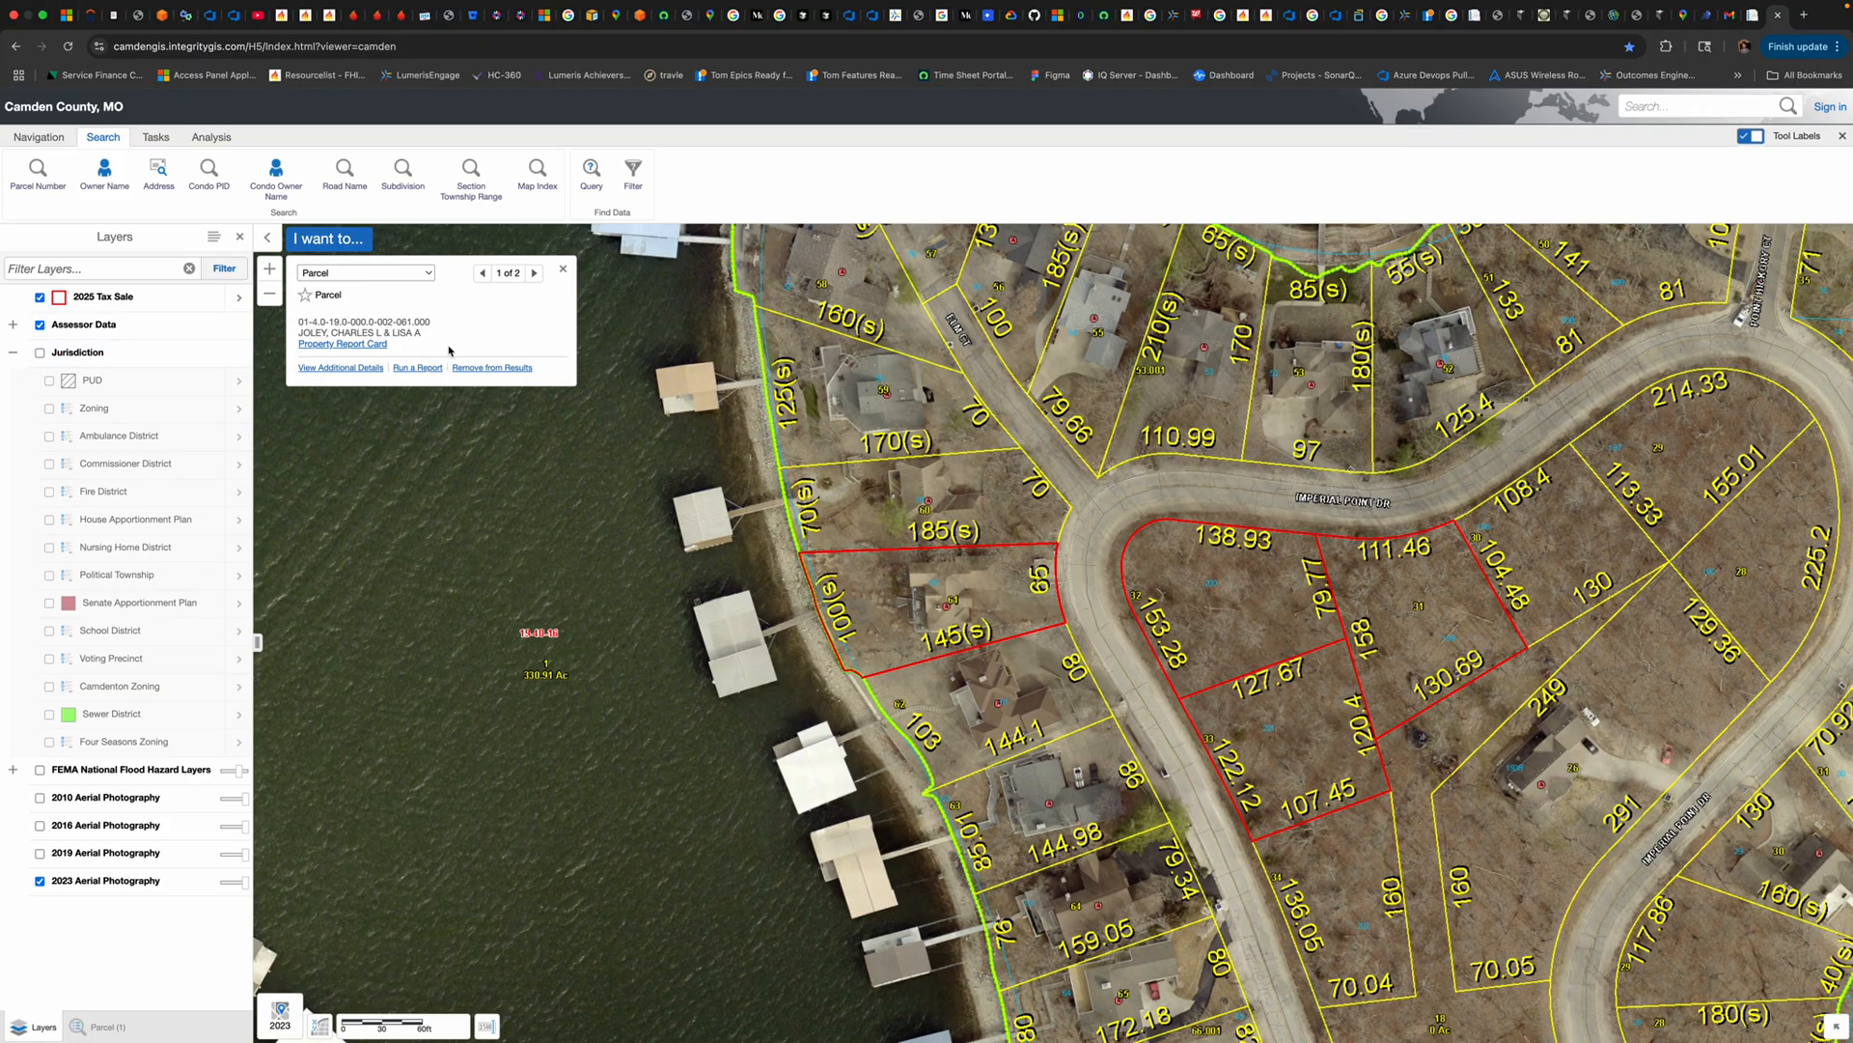
# Review the additional details of Imperial Point Lot 60 and compare them with its entry in the tax sale email.
pyautogui.click(333, 368)
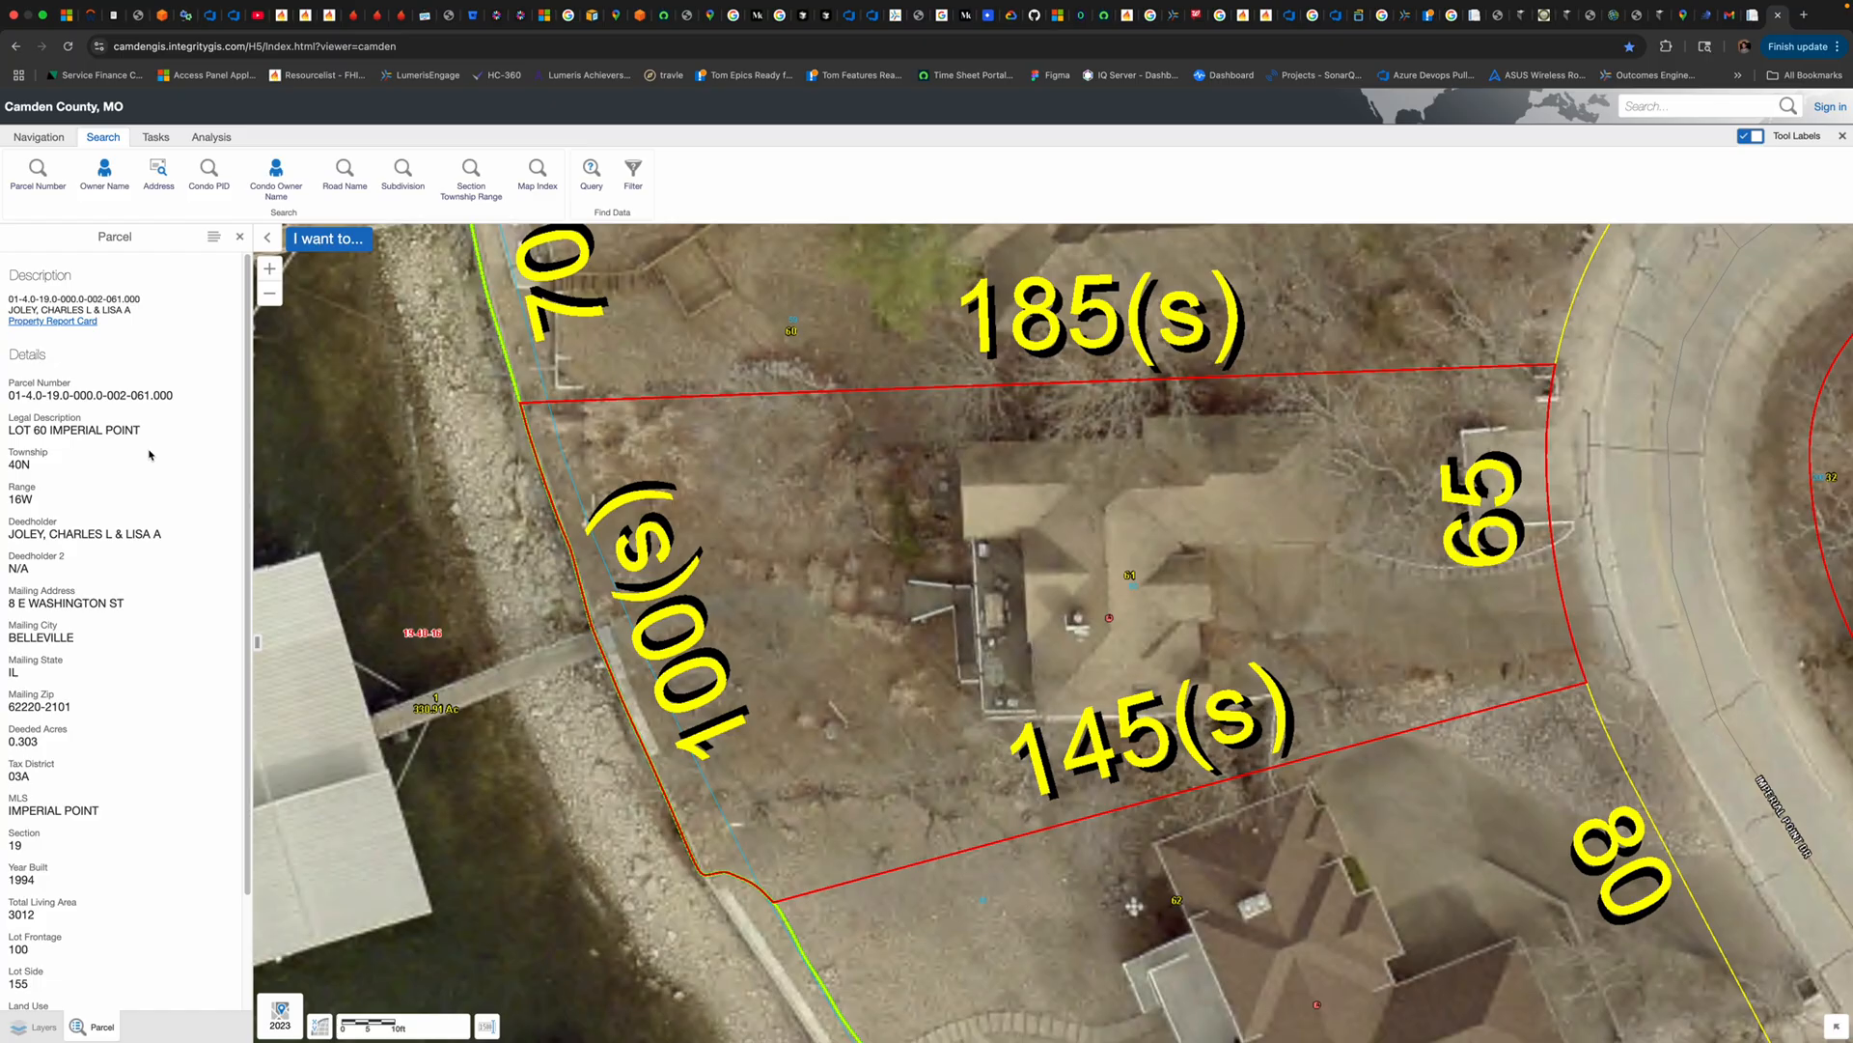
pyautogui.scroll(-2, 524, 557)
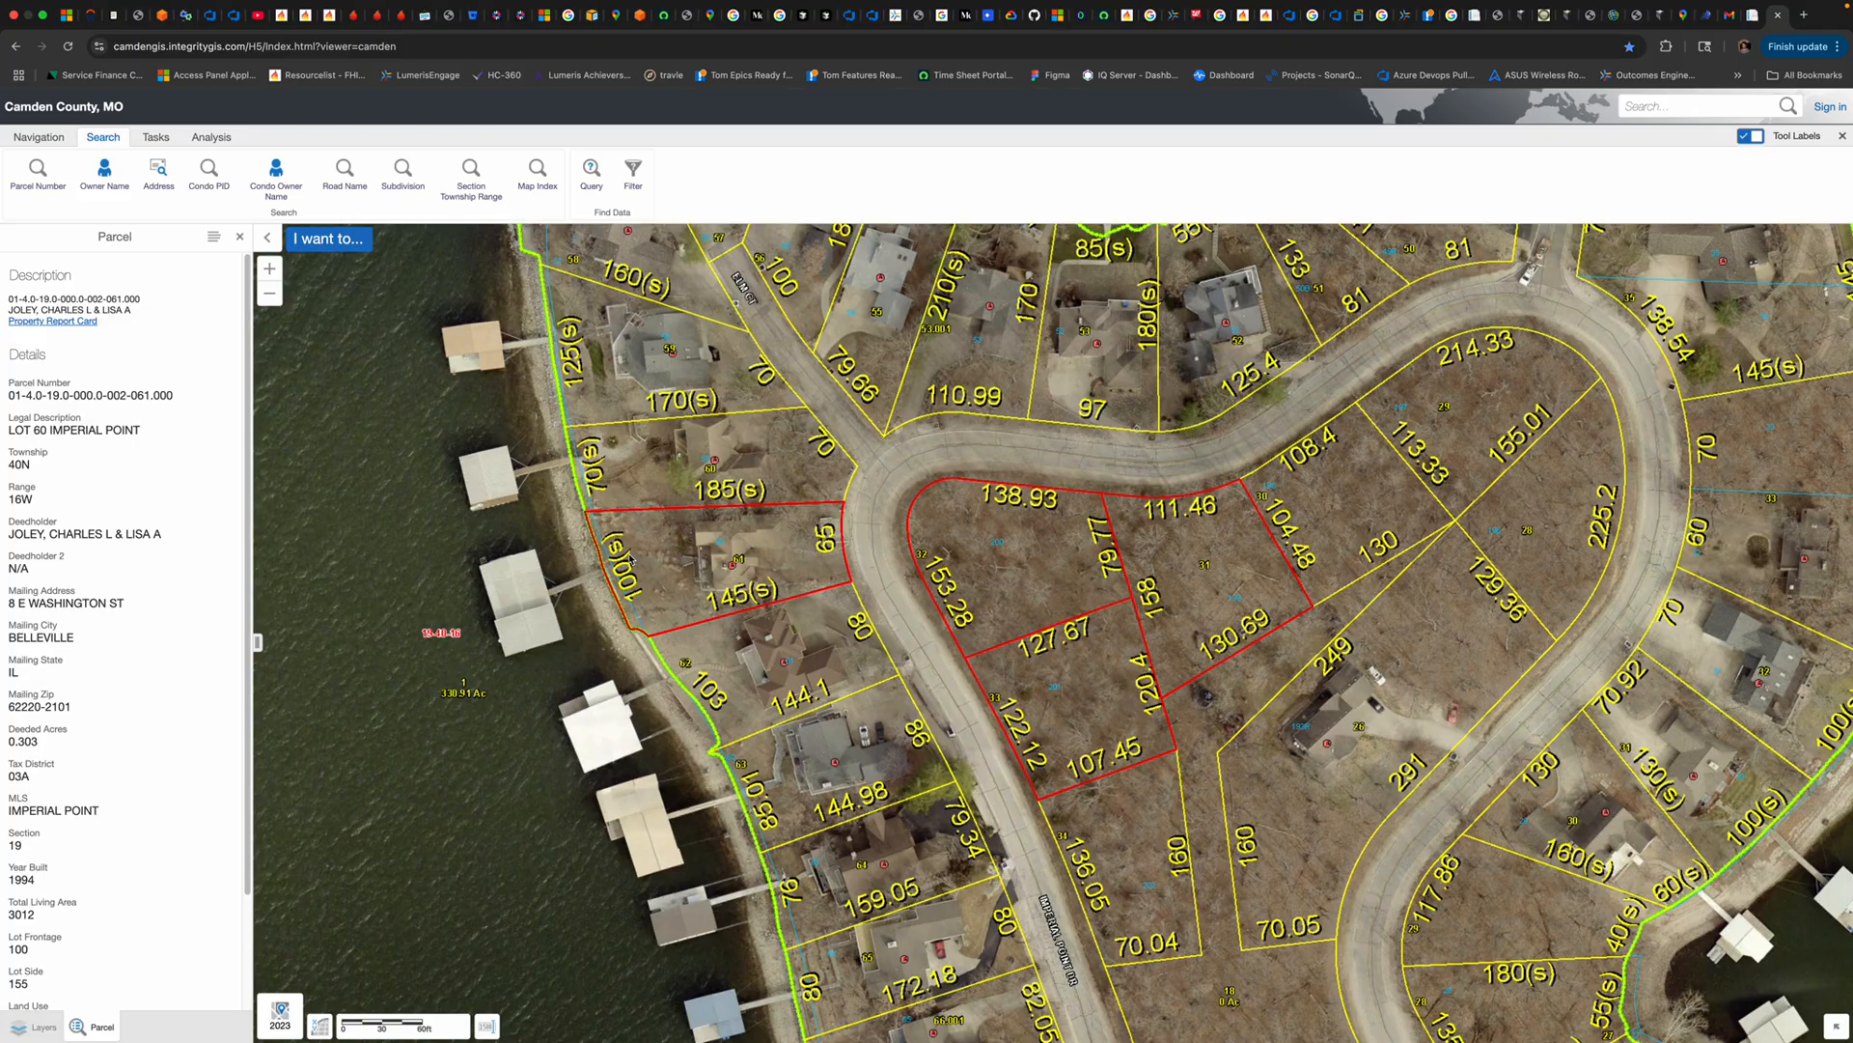
pyautogui.click(1727, 14)
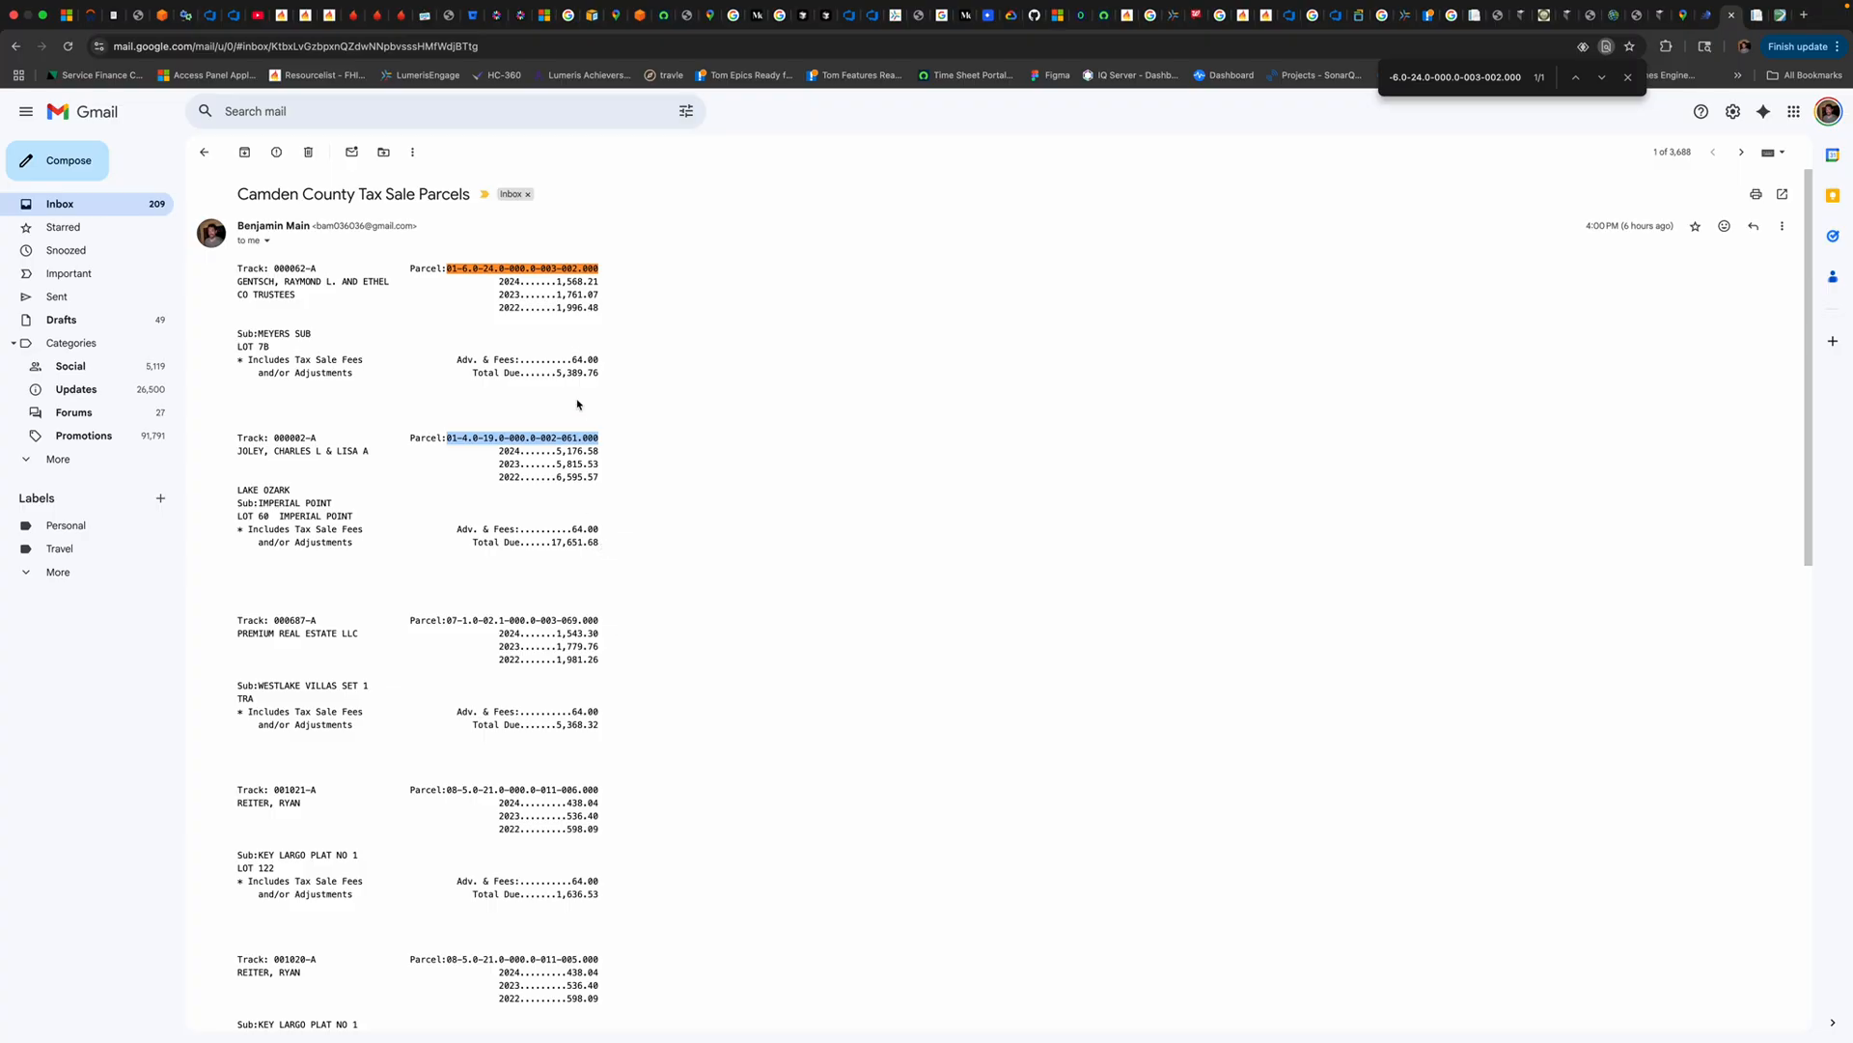
pyautogui.click(1779, 15)
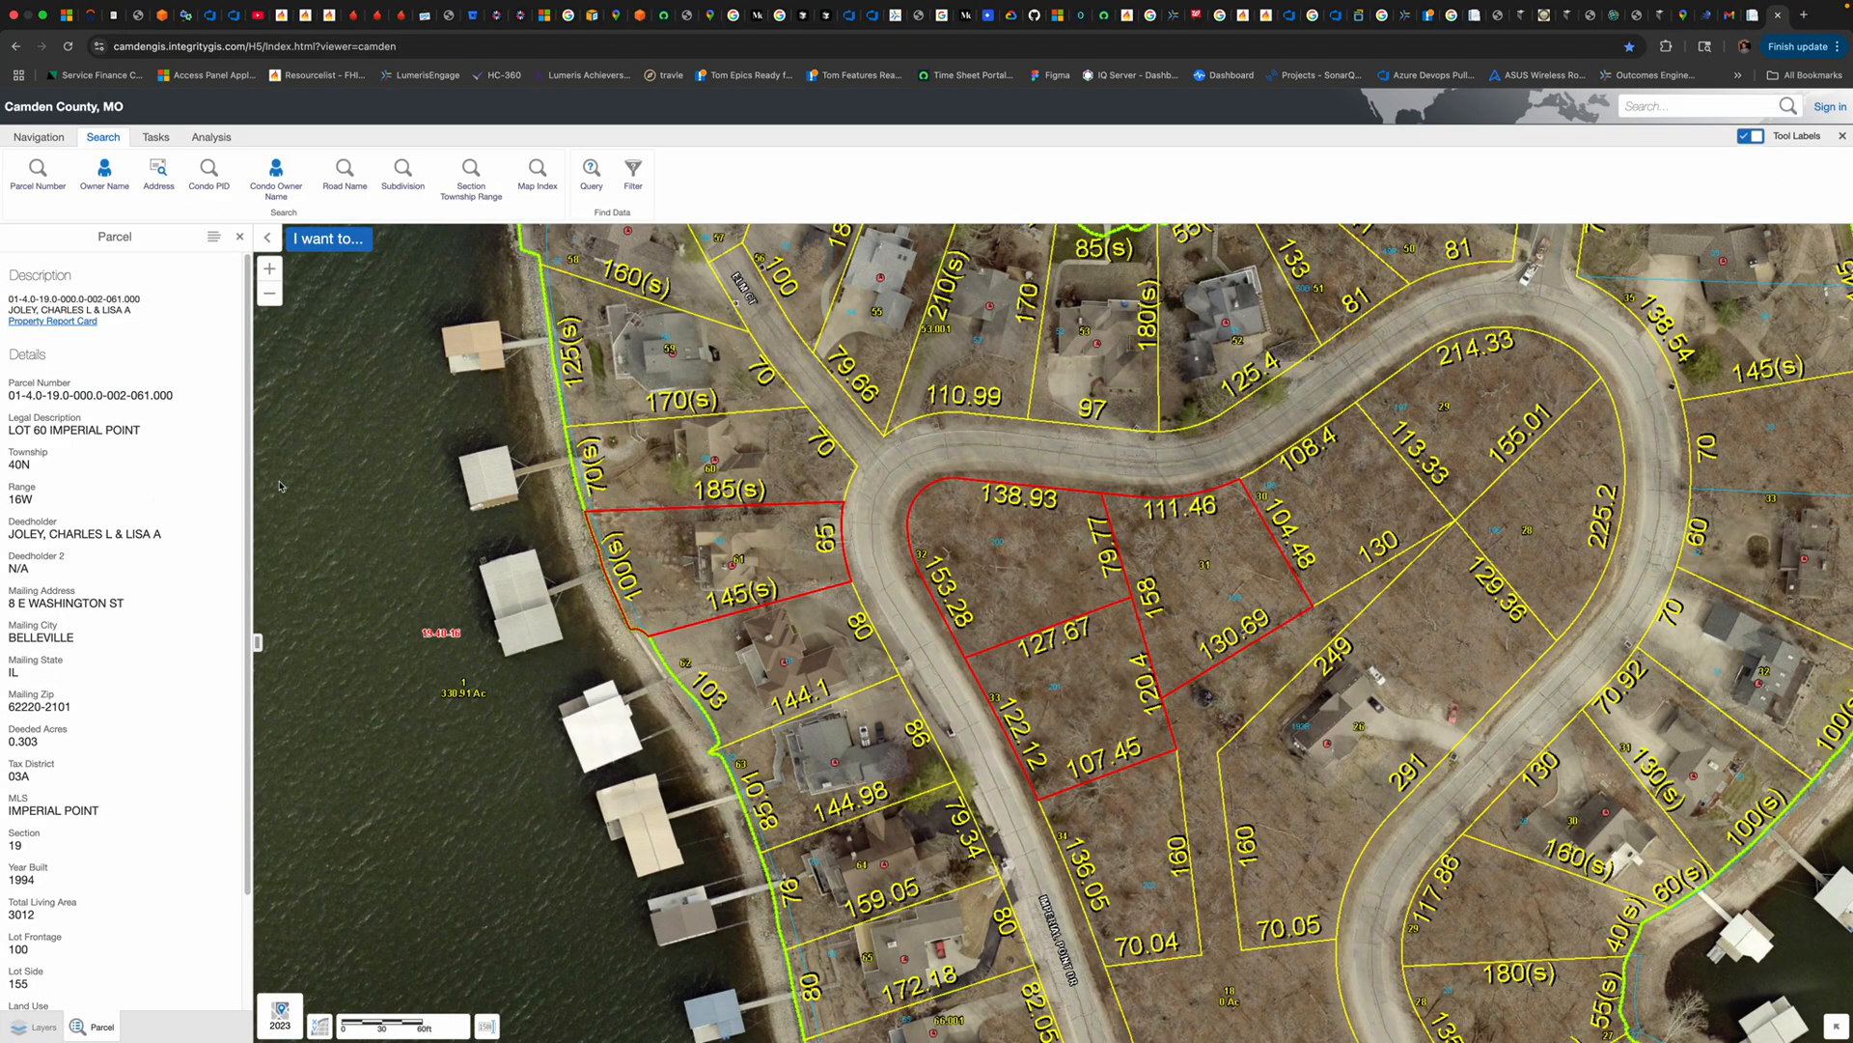
# Copy the parcel number of Key Largo Plat No 1 Lot 122 from the email and return to the GIS map.
pyautogui.click(1709, 15)
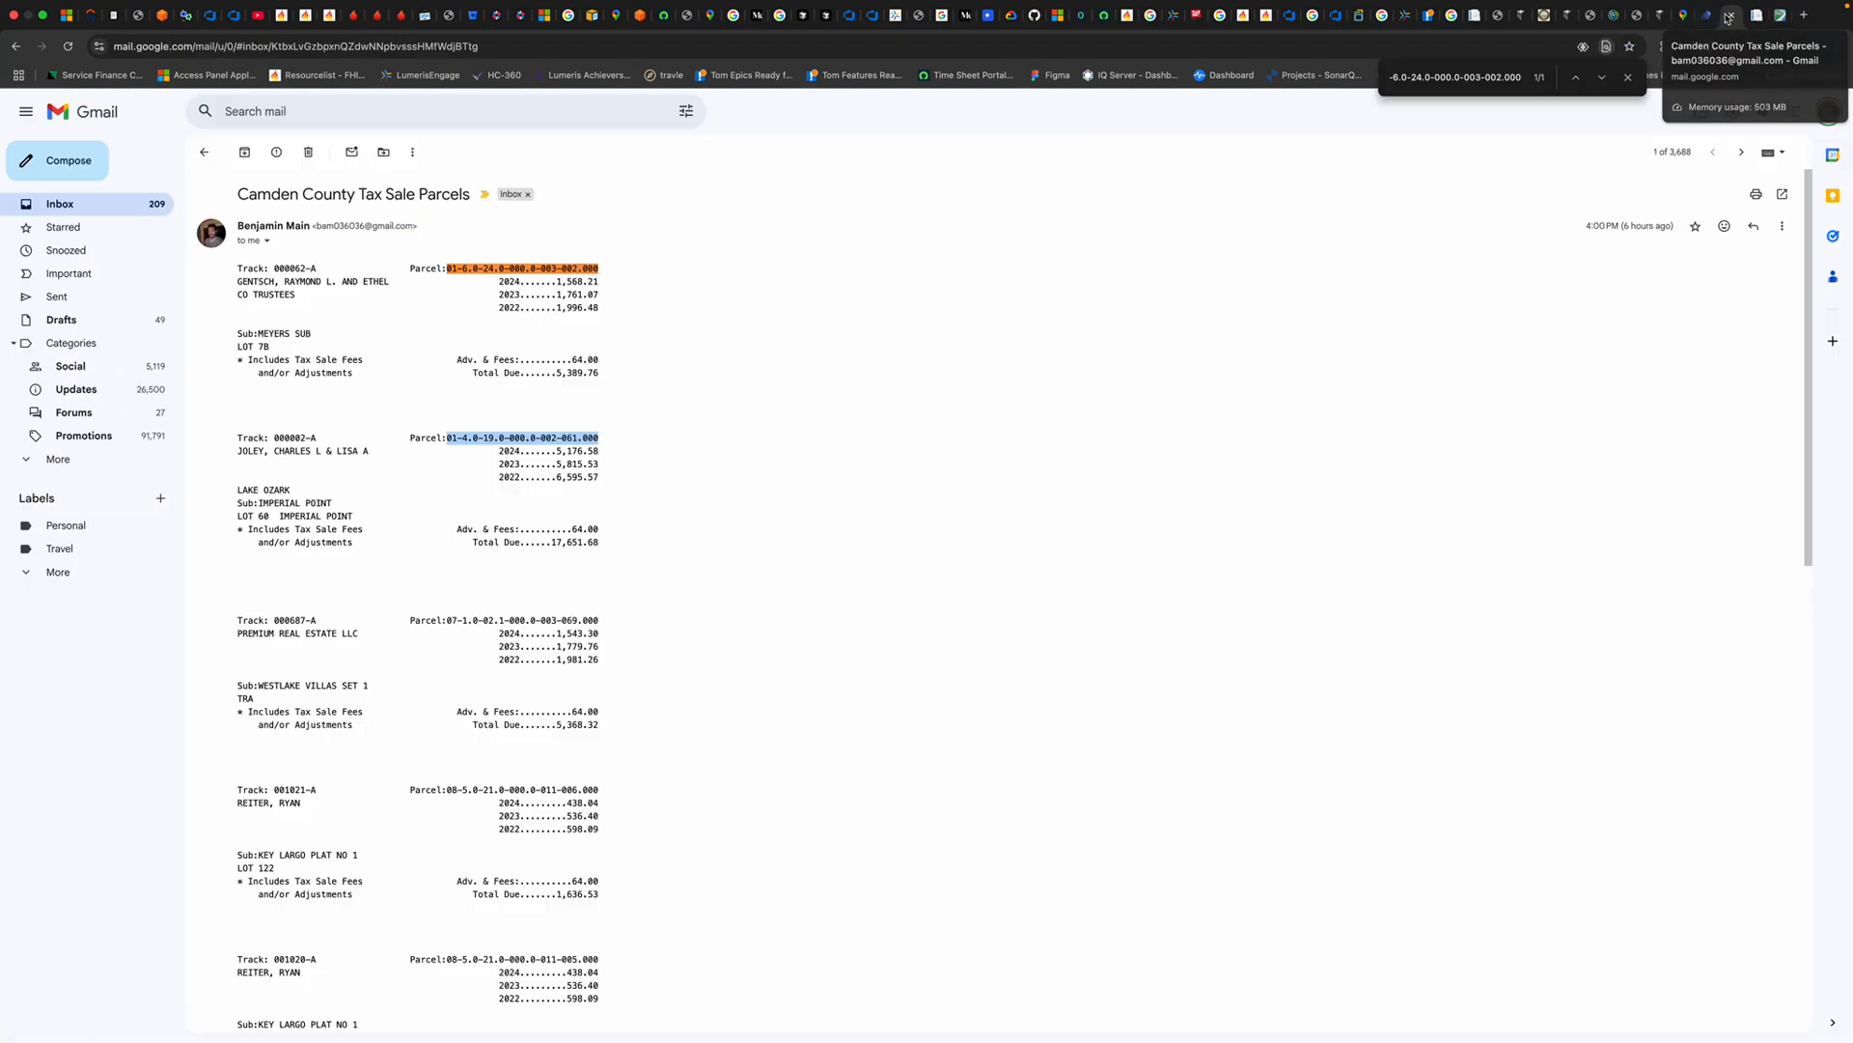
pyautogui.scroll(-1, 366, 763)
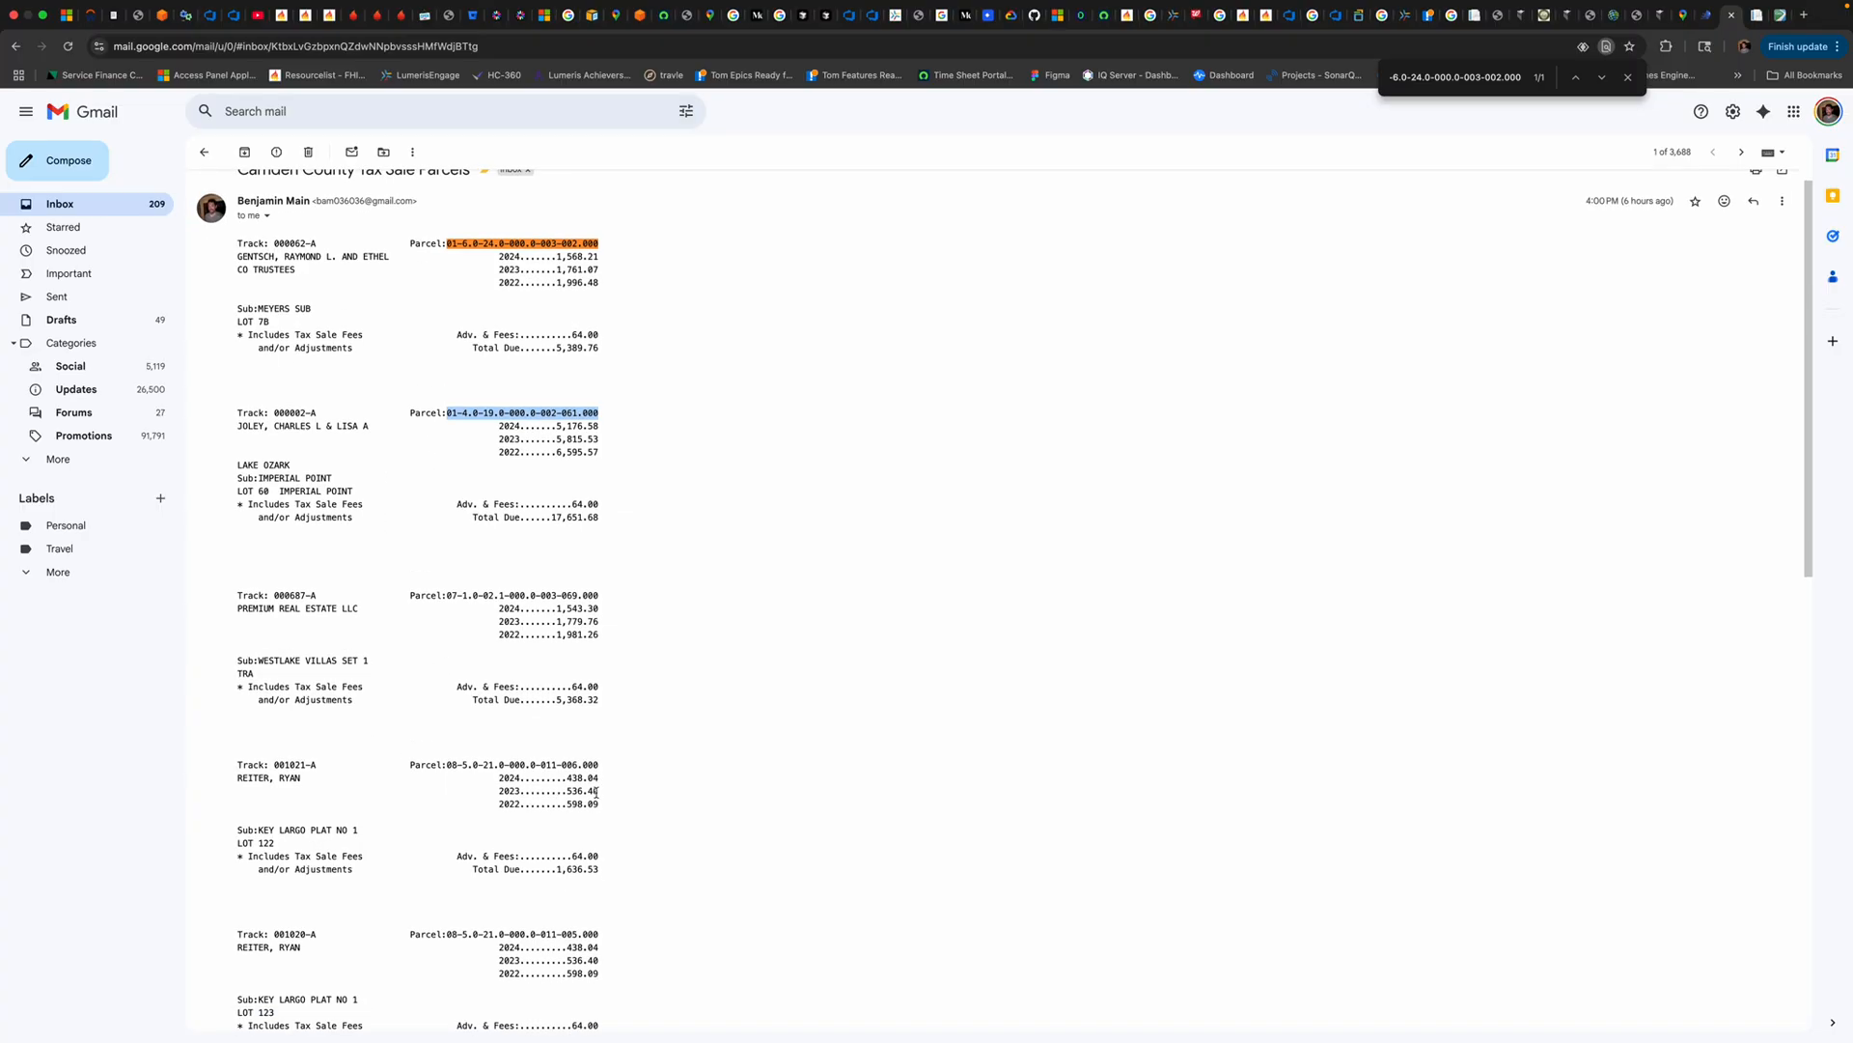
pyautogui.moveTo(600, 765); pyautogui.dragTo(452, 764)
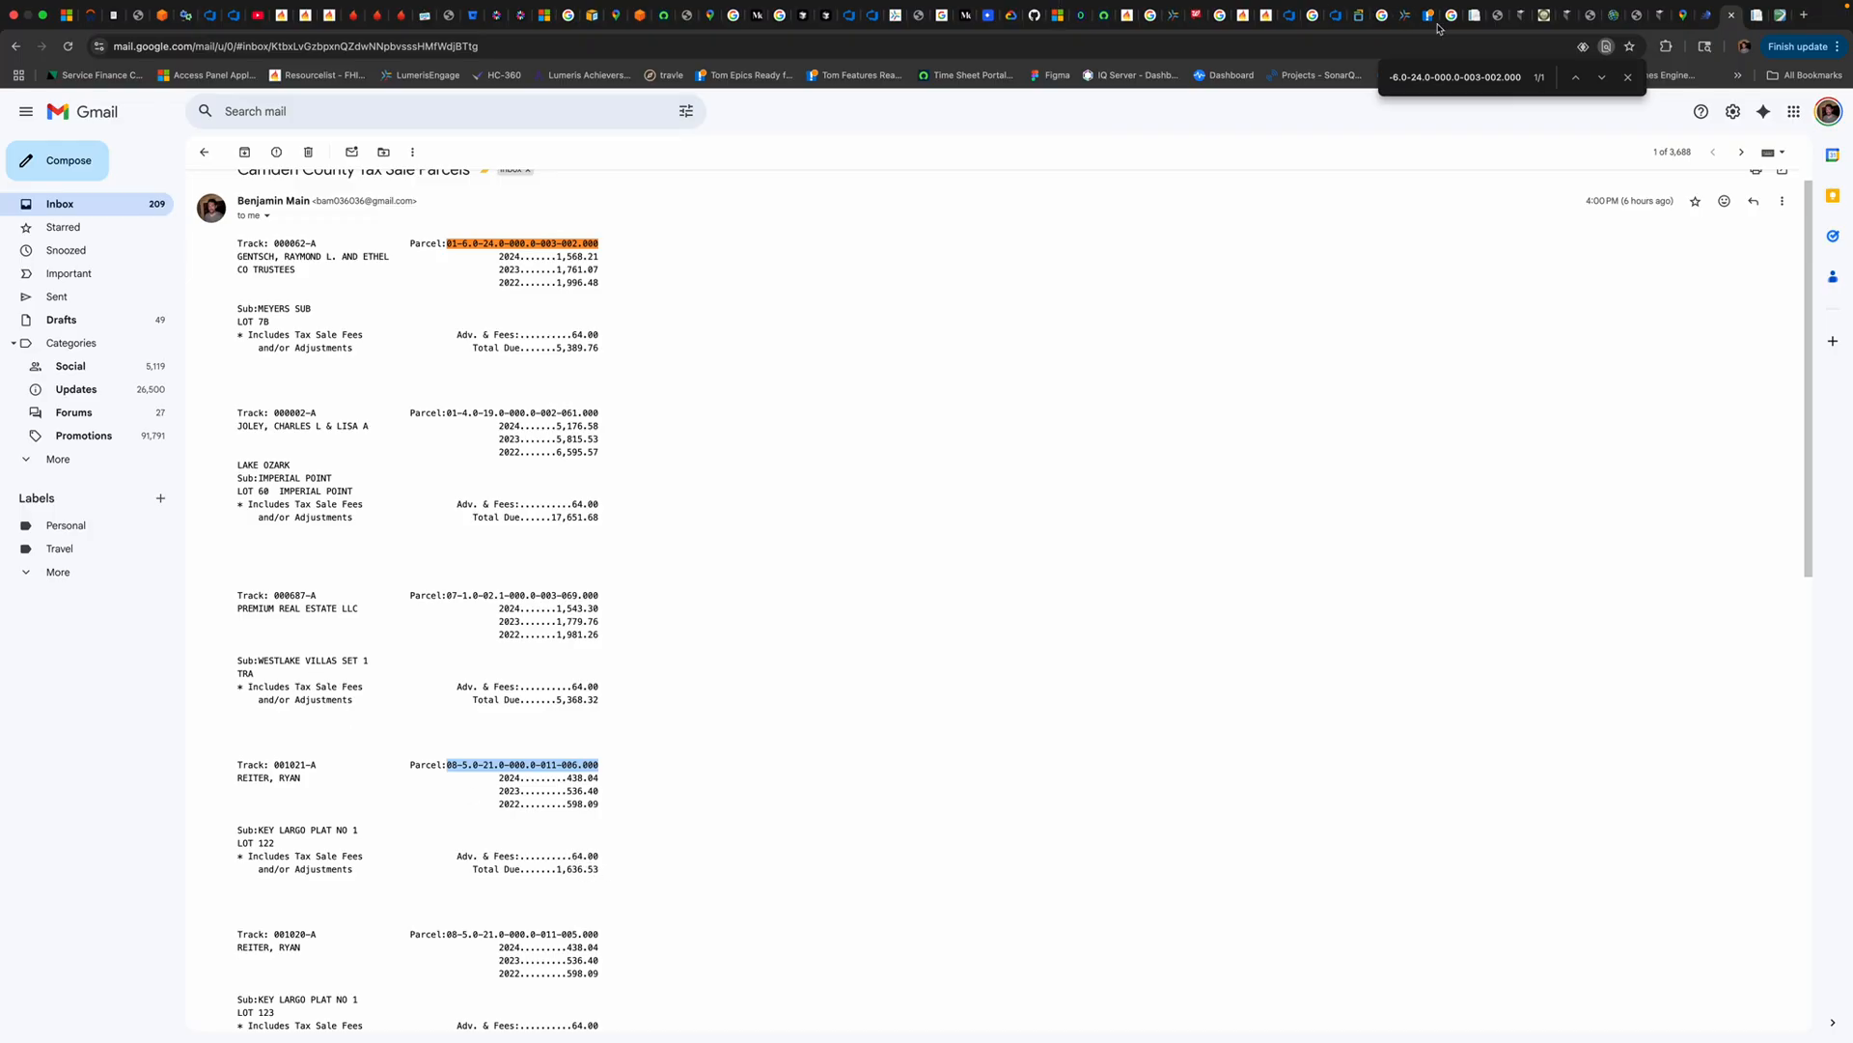
pyautogui.click(1780, 15)
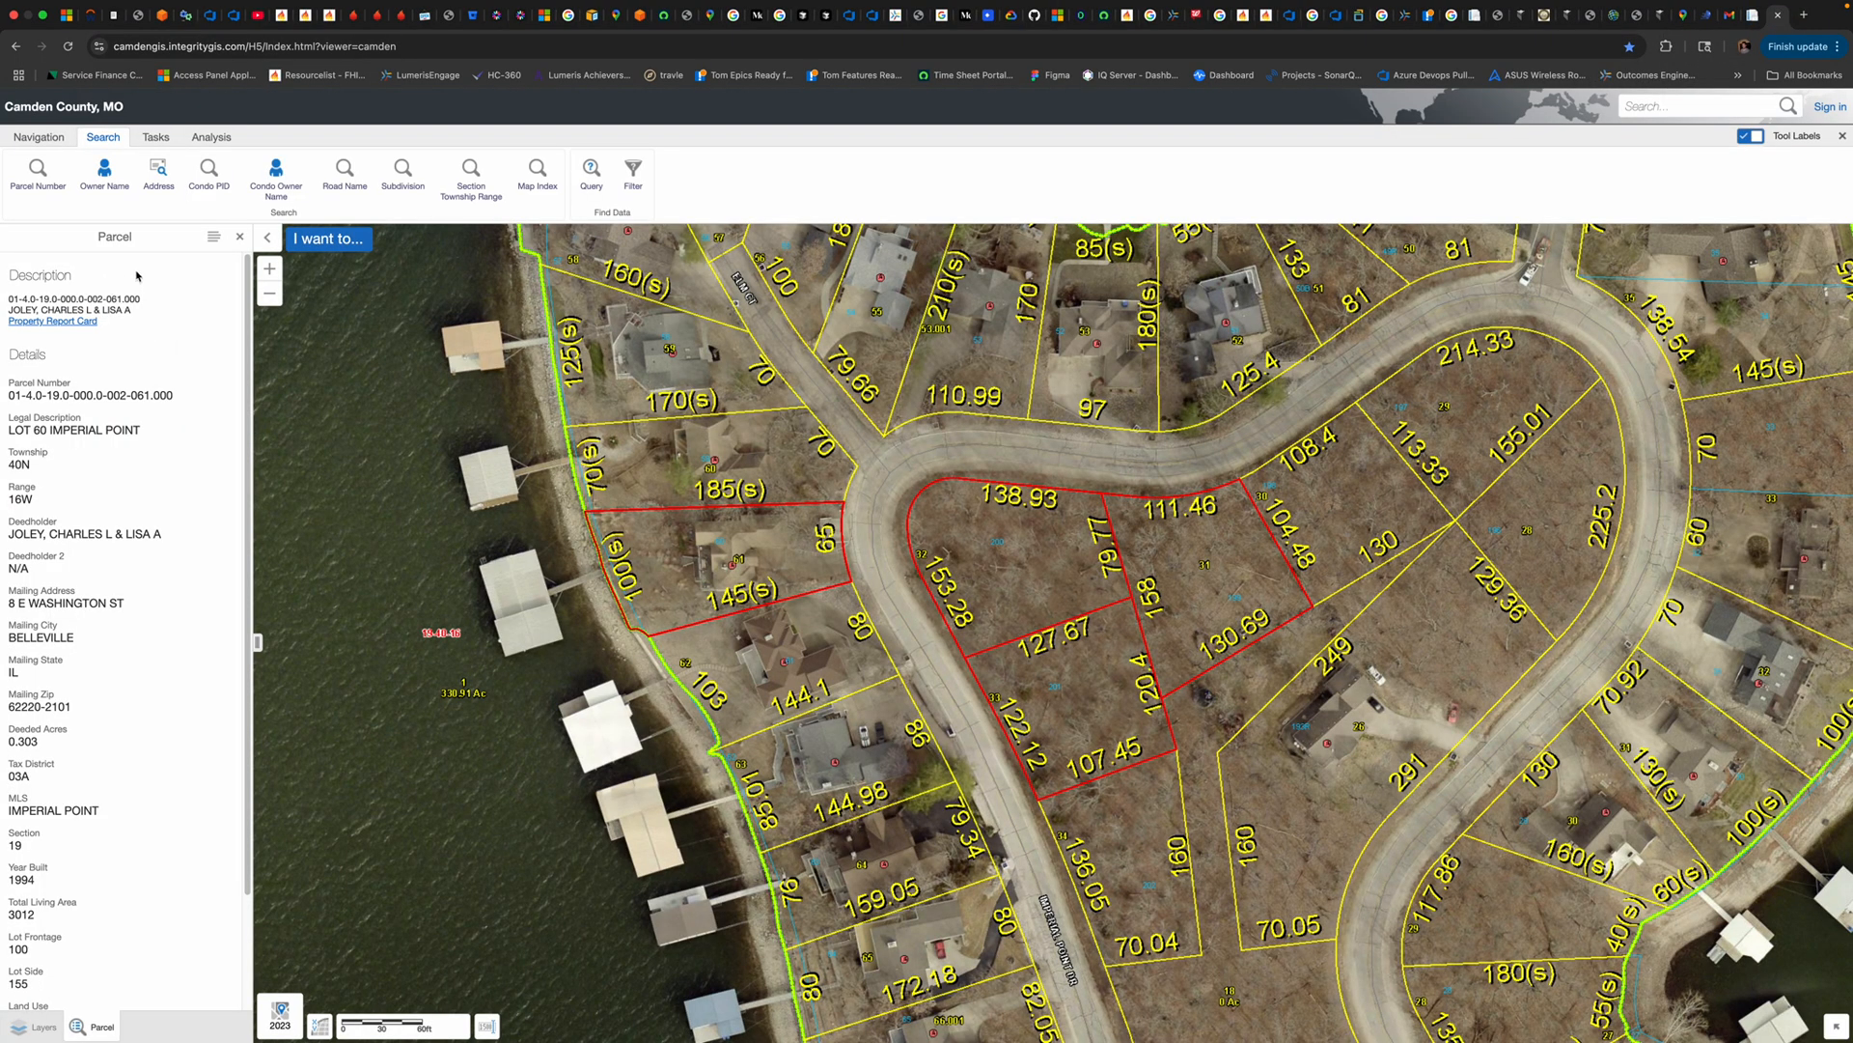
# Clear the previous parcel results and enter 08-5.0-21.0-000.0-011-006.000 in a new parcel number search.
pyautogui.click(240, 236)
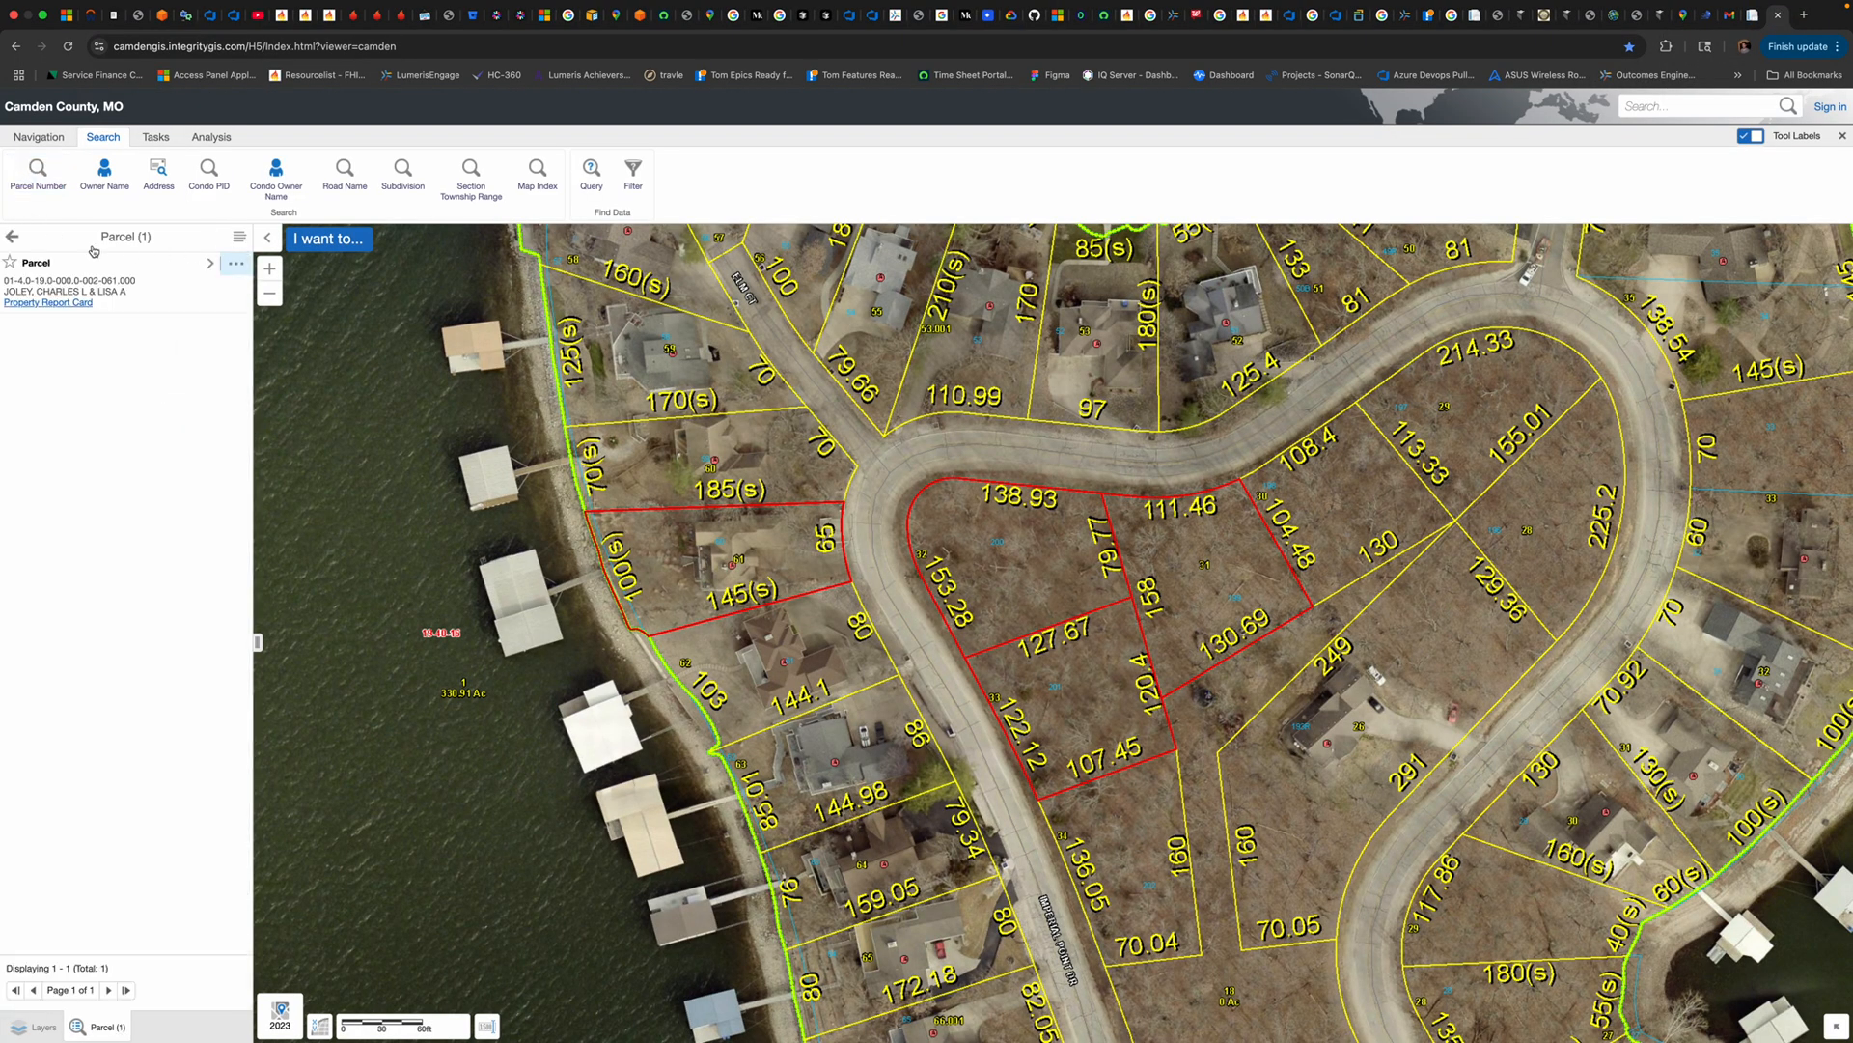
pyautogui.click(12, 236)
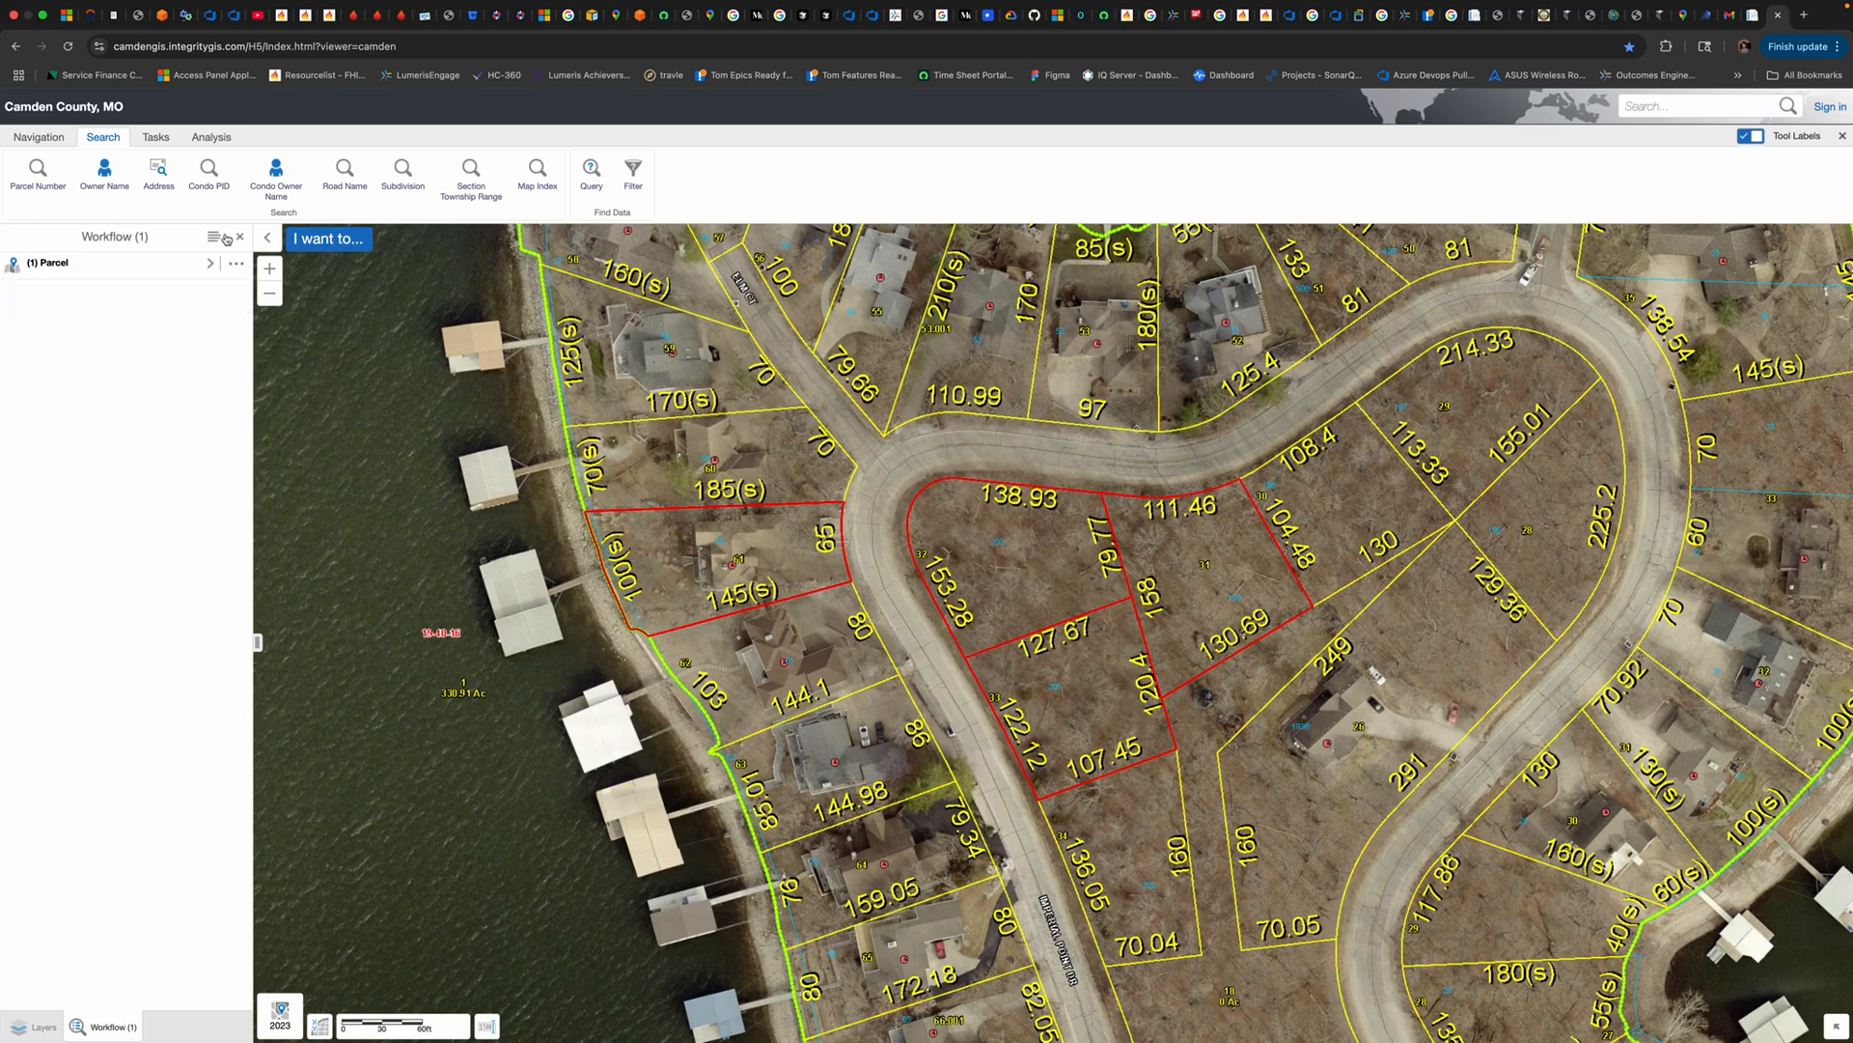
pyautogui.click(240, 236)
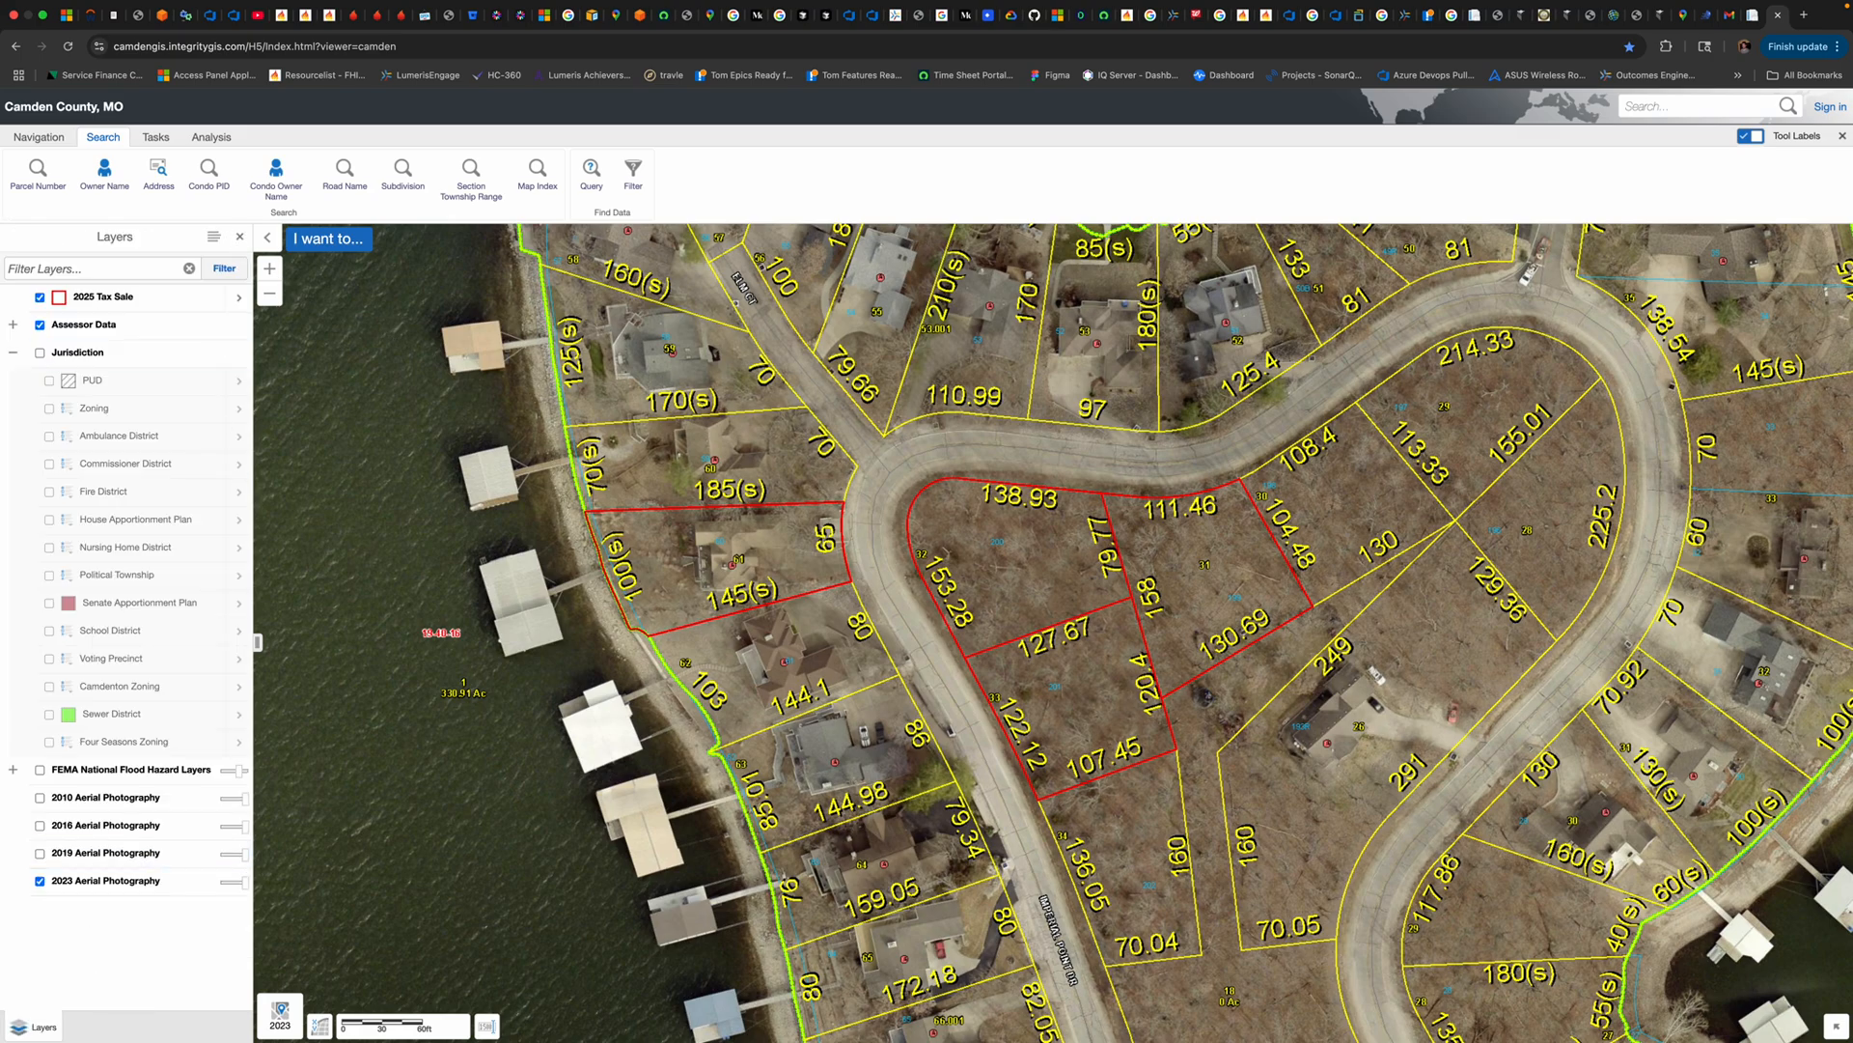
pyautogui.click(44, 170)
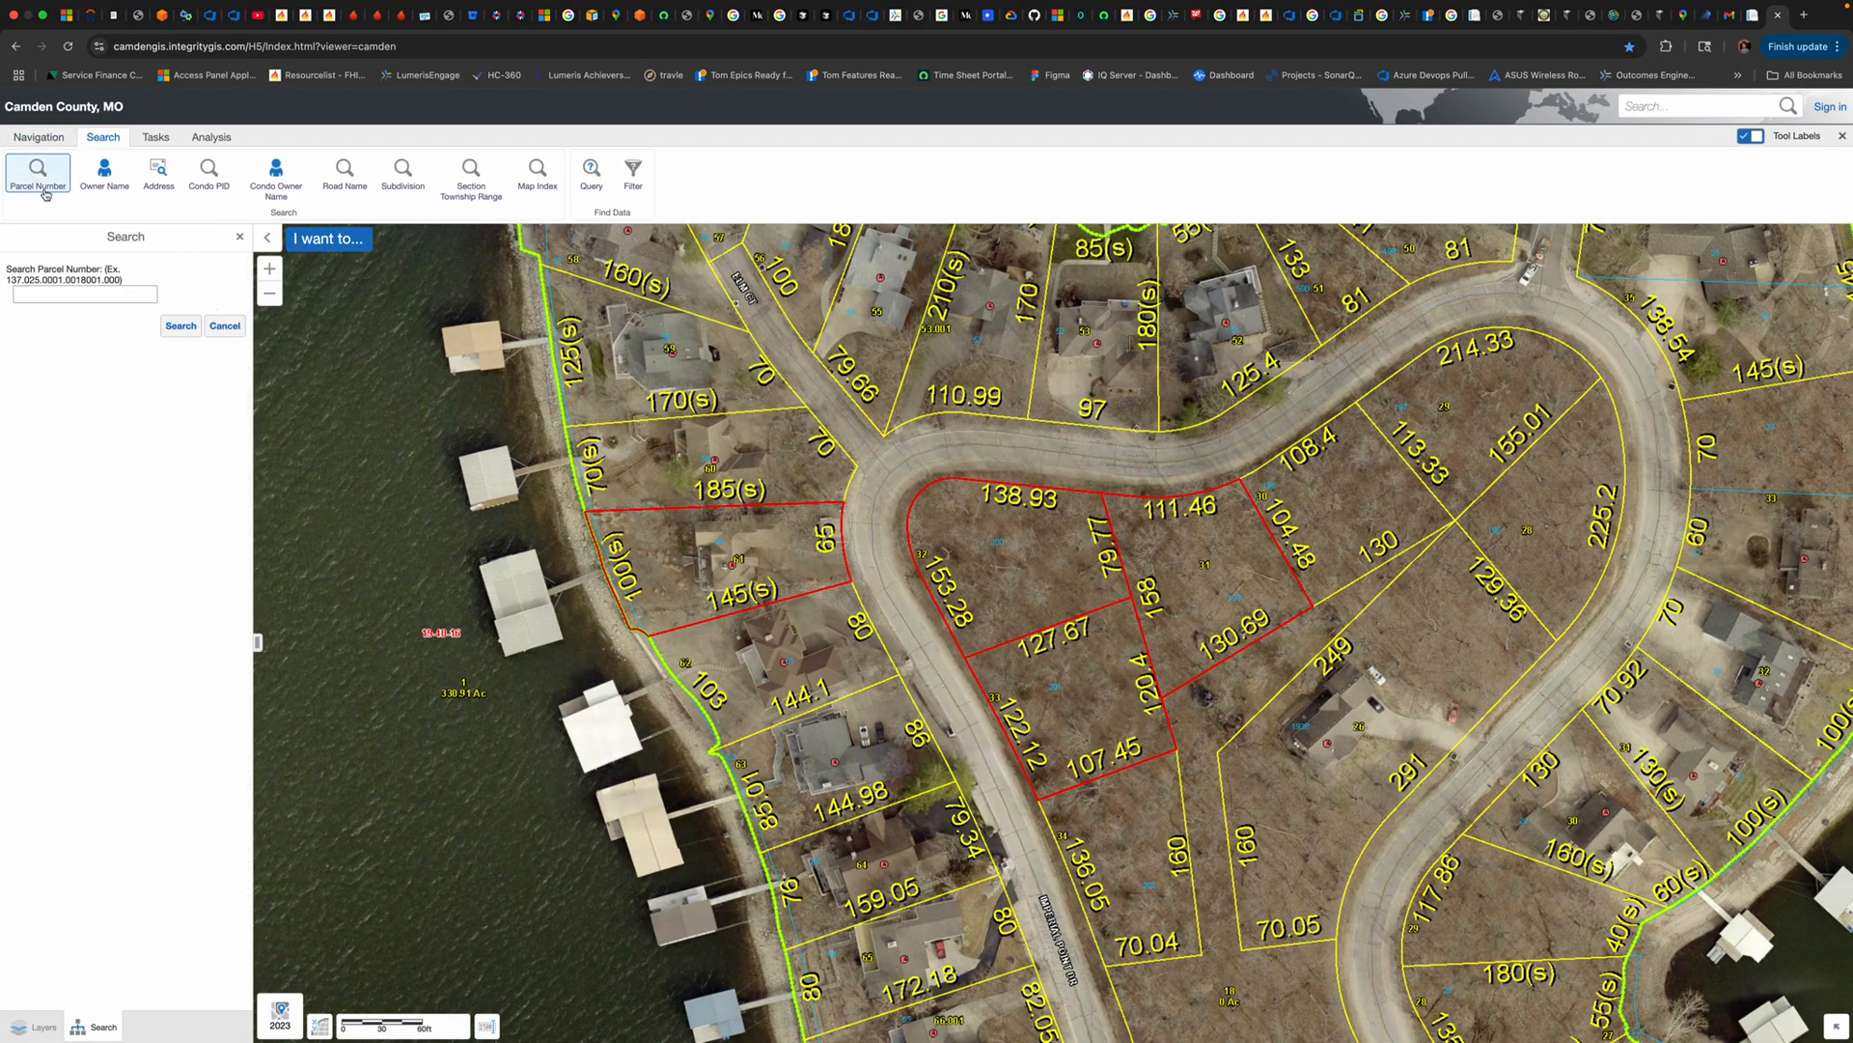
pyautogui.click(34, 298)
pyautogui.press('super+v')
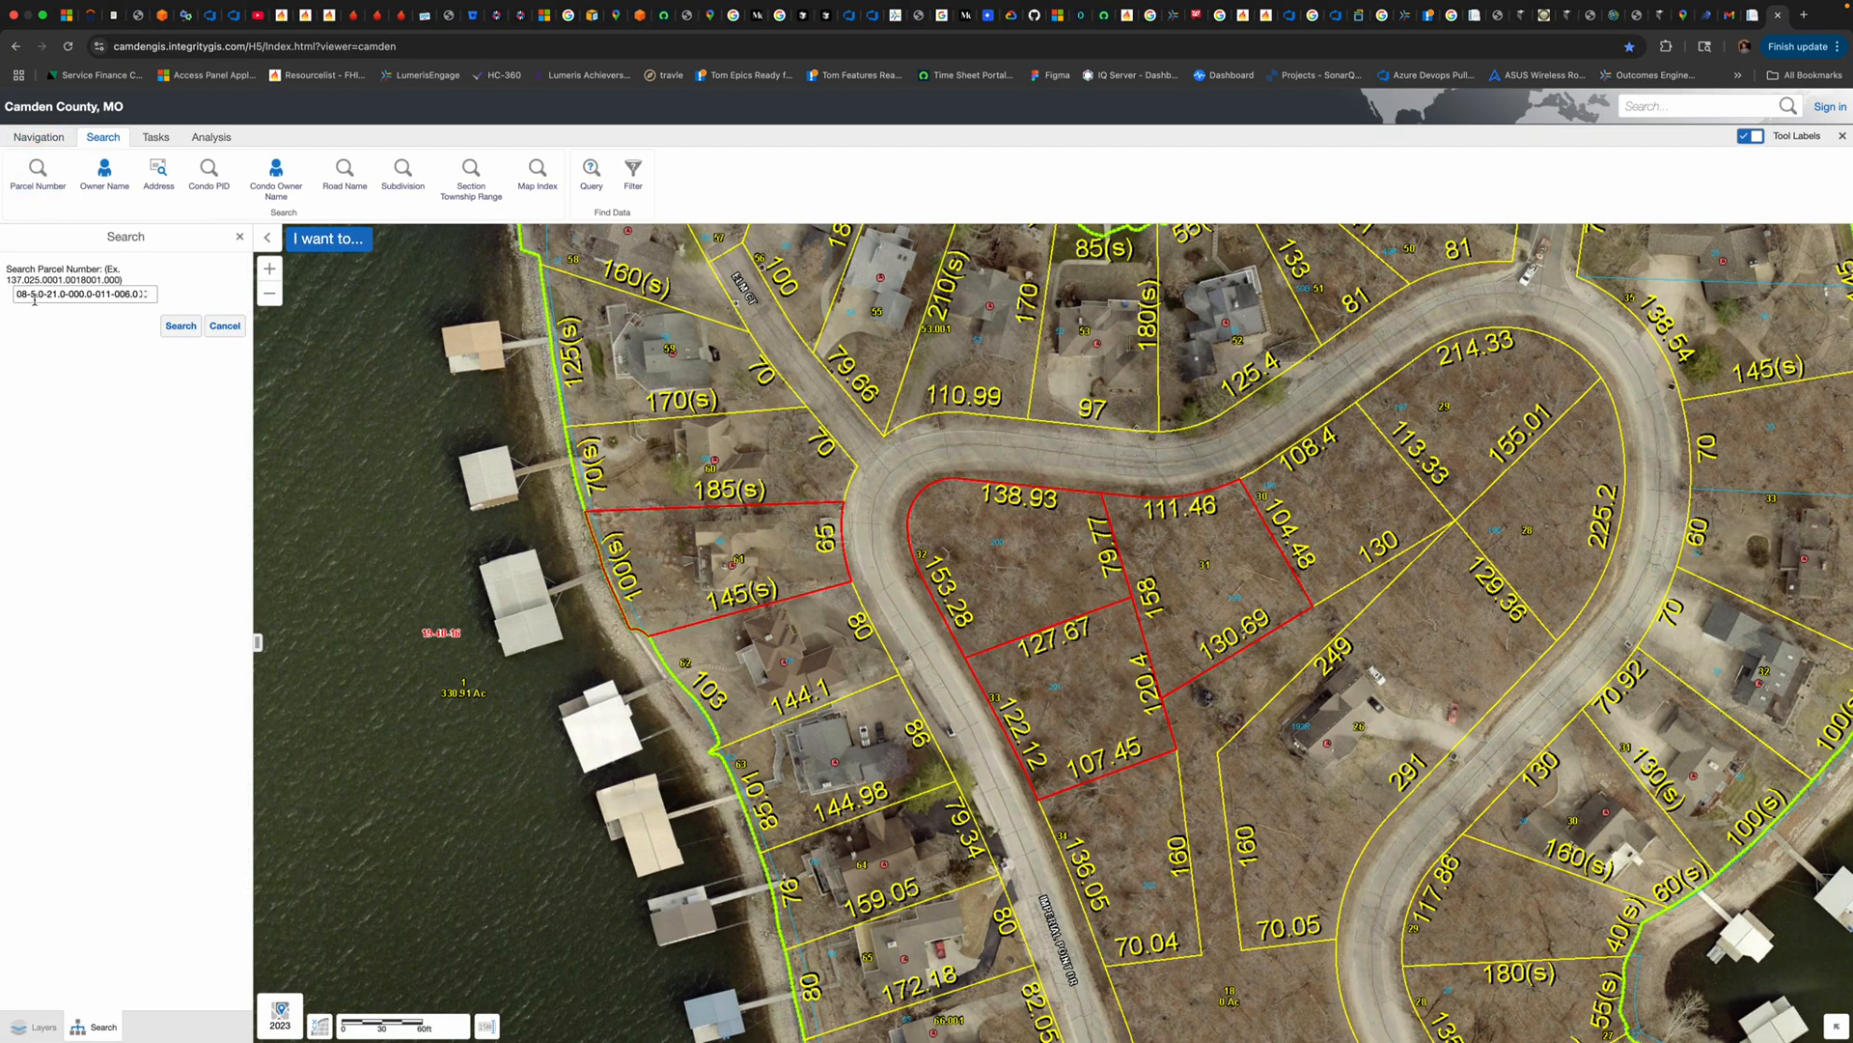
# Reformat the Key Largo Lot 122 parcel number as 085.021.0000.0011006.000 and search for it.
pyautogui.click(28, 293)
pyautogui.press('BackSpace')
pyautogui.click(41, 293)
pyautogui.press('BackSpace')
pyautogui.press('Right')
pyautogui.press('Right')
pyautogui.press('Right')
pyautogui.press('Right')
pyautogui.press('Right')
pyautogui.press('BackSpace')
pyautogui.press('BackSpace')
pyautogui.click(104, 294)
pyautogui.press('BackSpace')
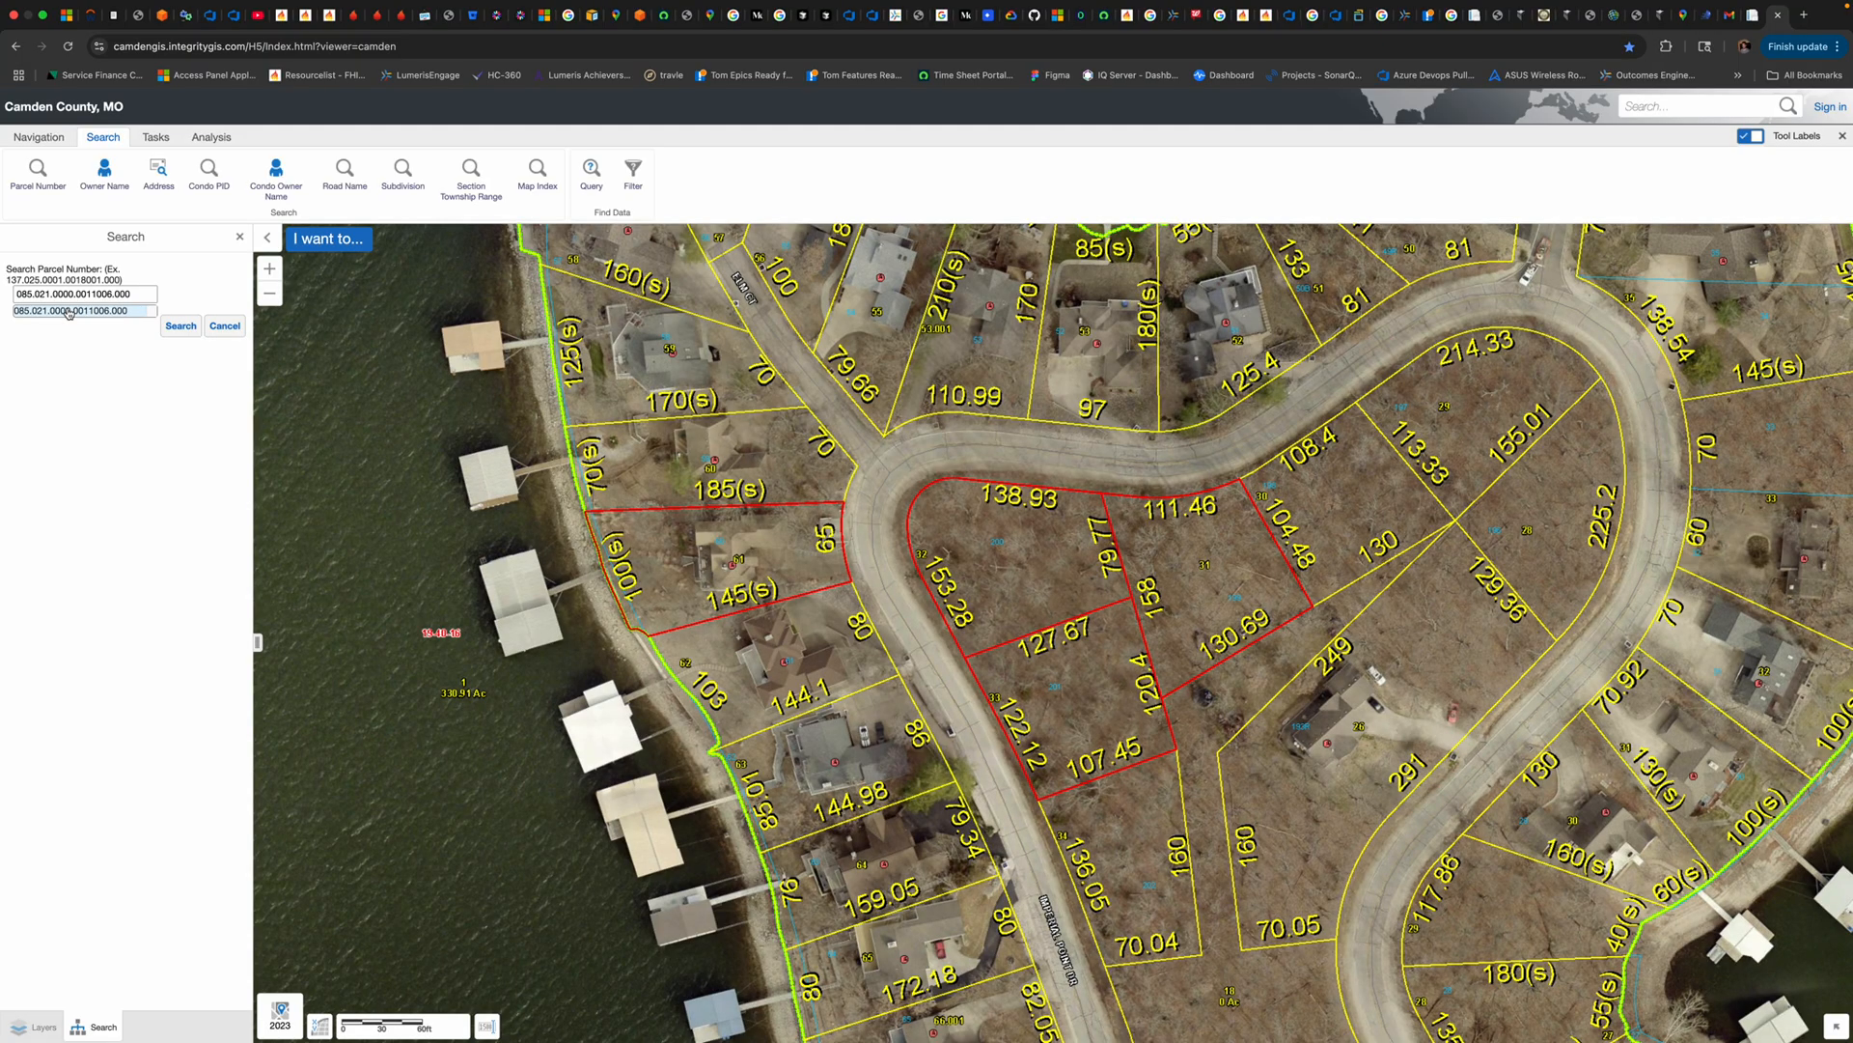
pyautogui.click(180, 325)
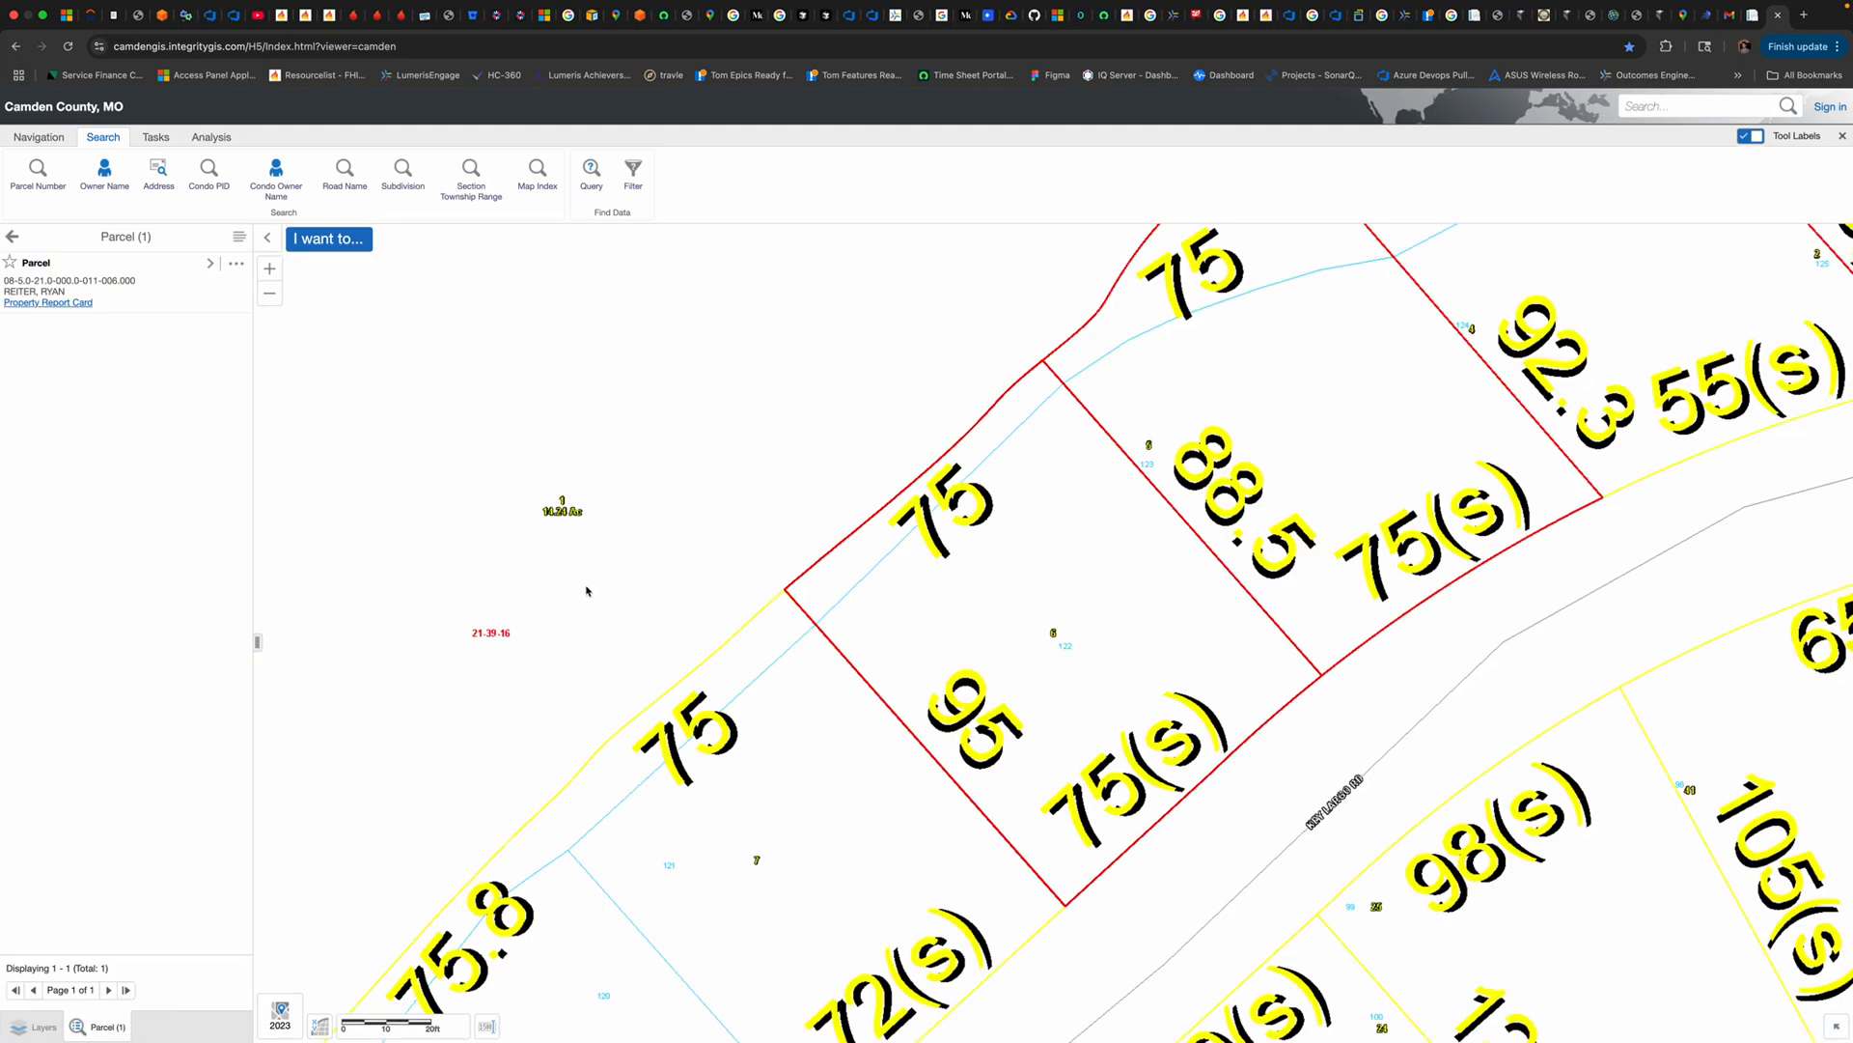
# View Lot 122's surroundings on the map and compare them with the email's Key Largo Plat No 1 Lot 122 and 123 entries.
pyautogui.scroll(-3, 1276, 776)
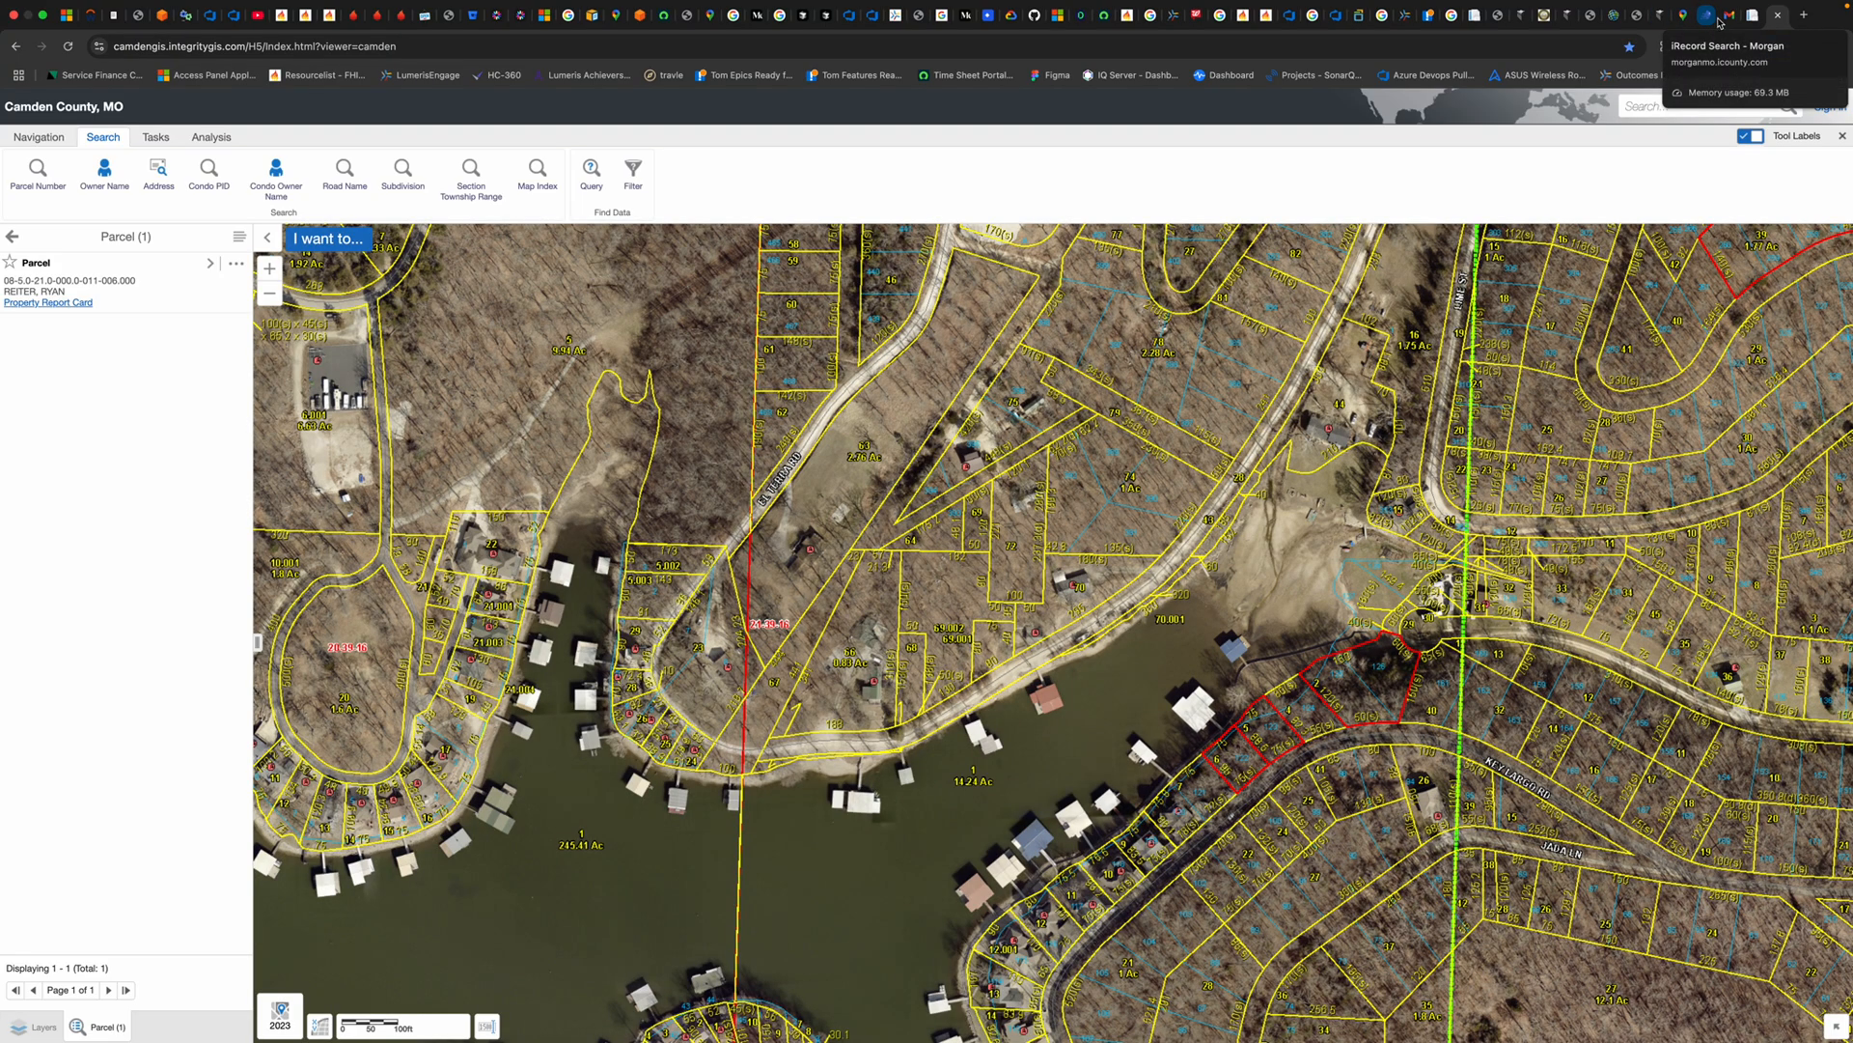
pyautogui.click(1728, 16)
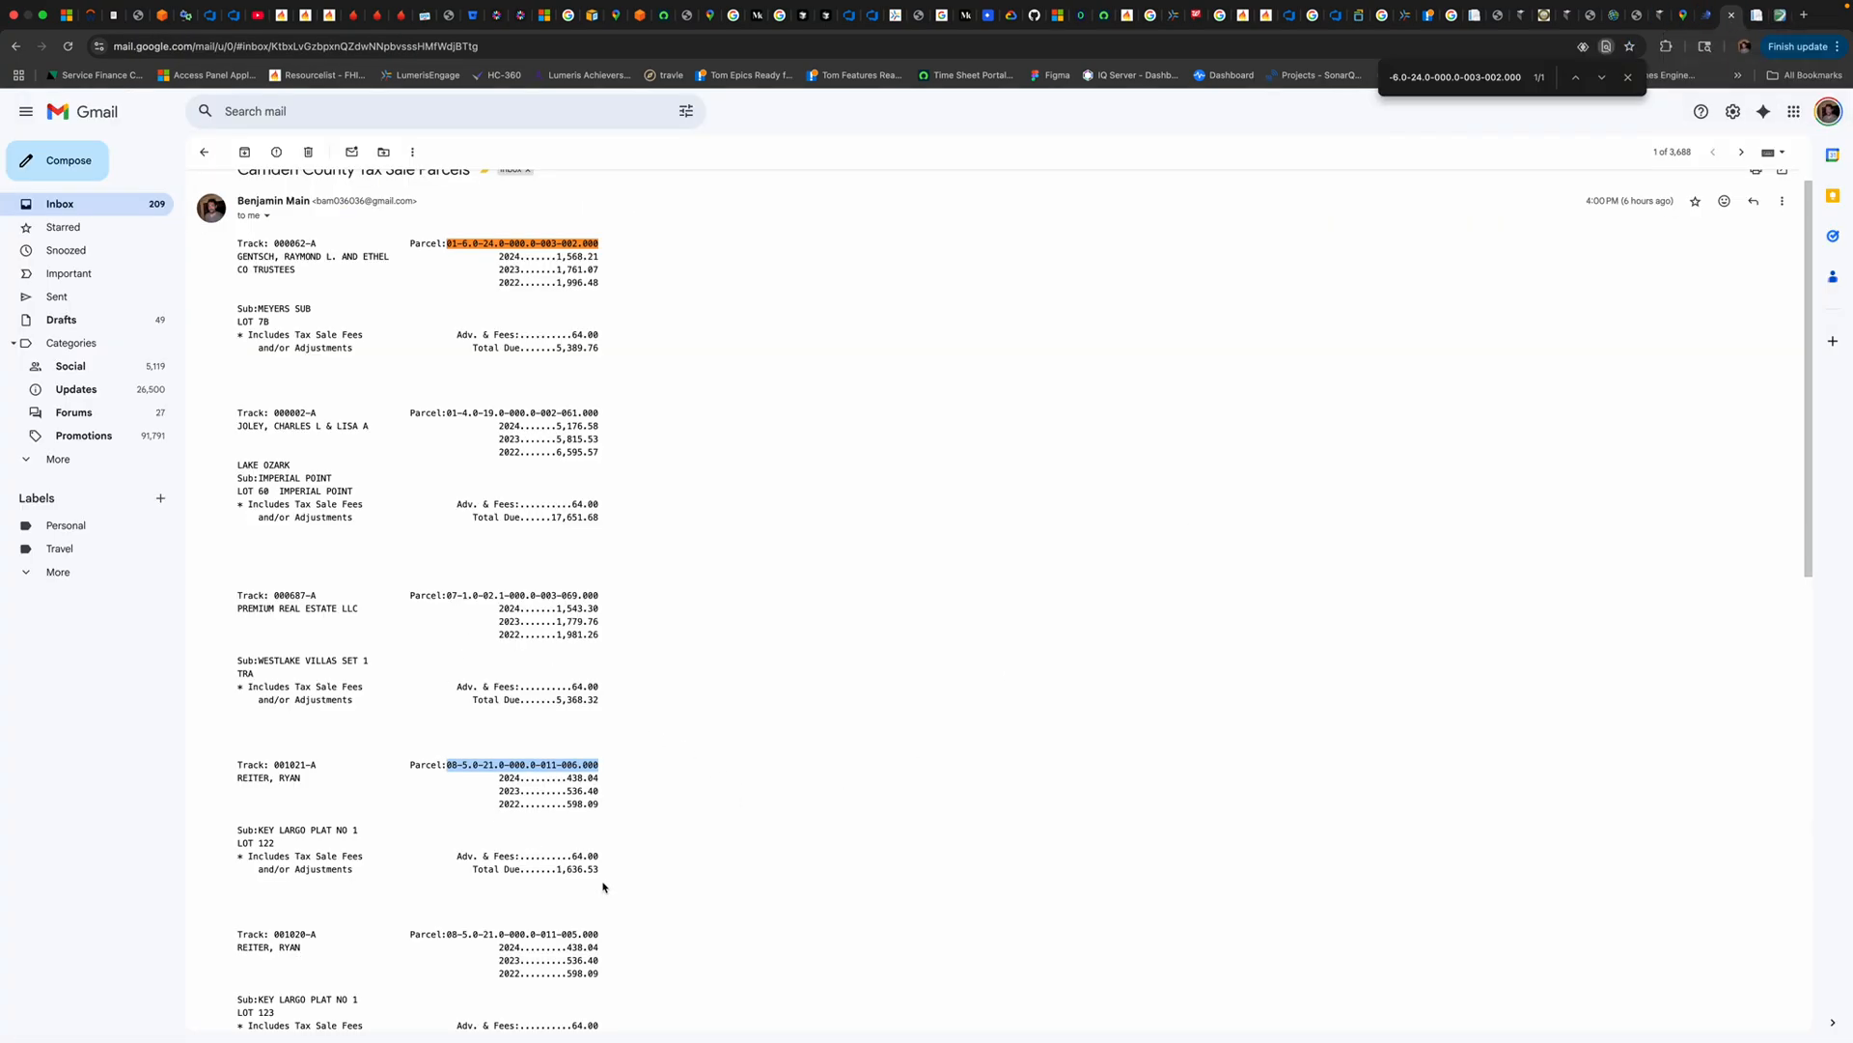
pyautogui.scroll(-2, 483, 604)
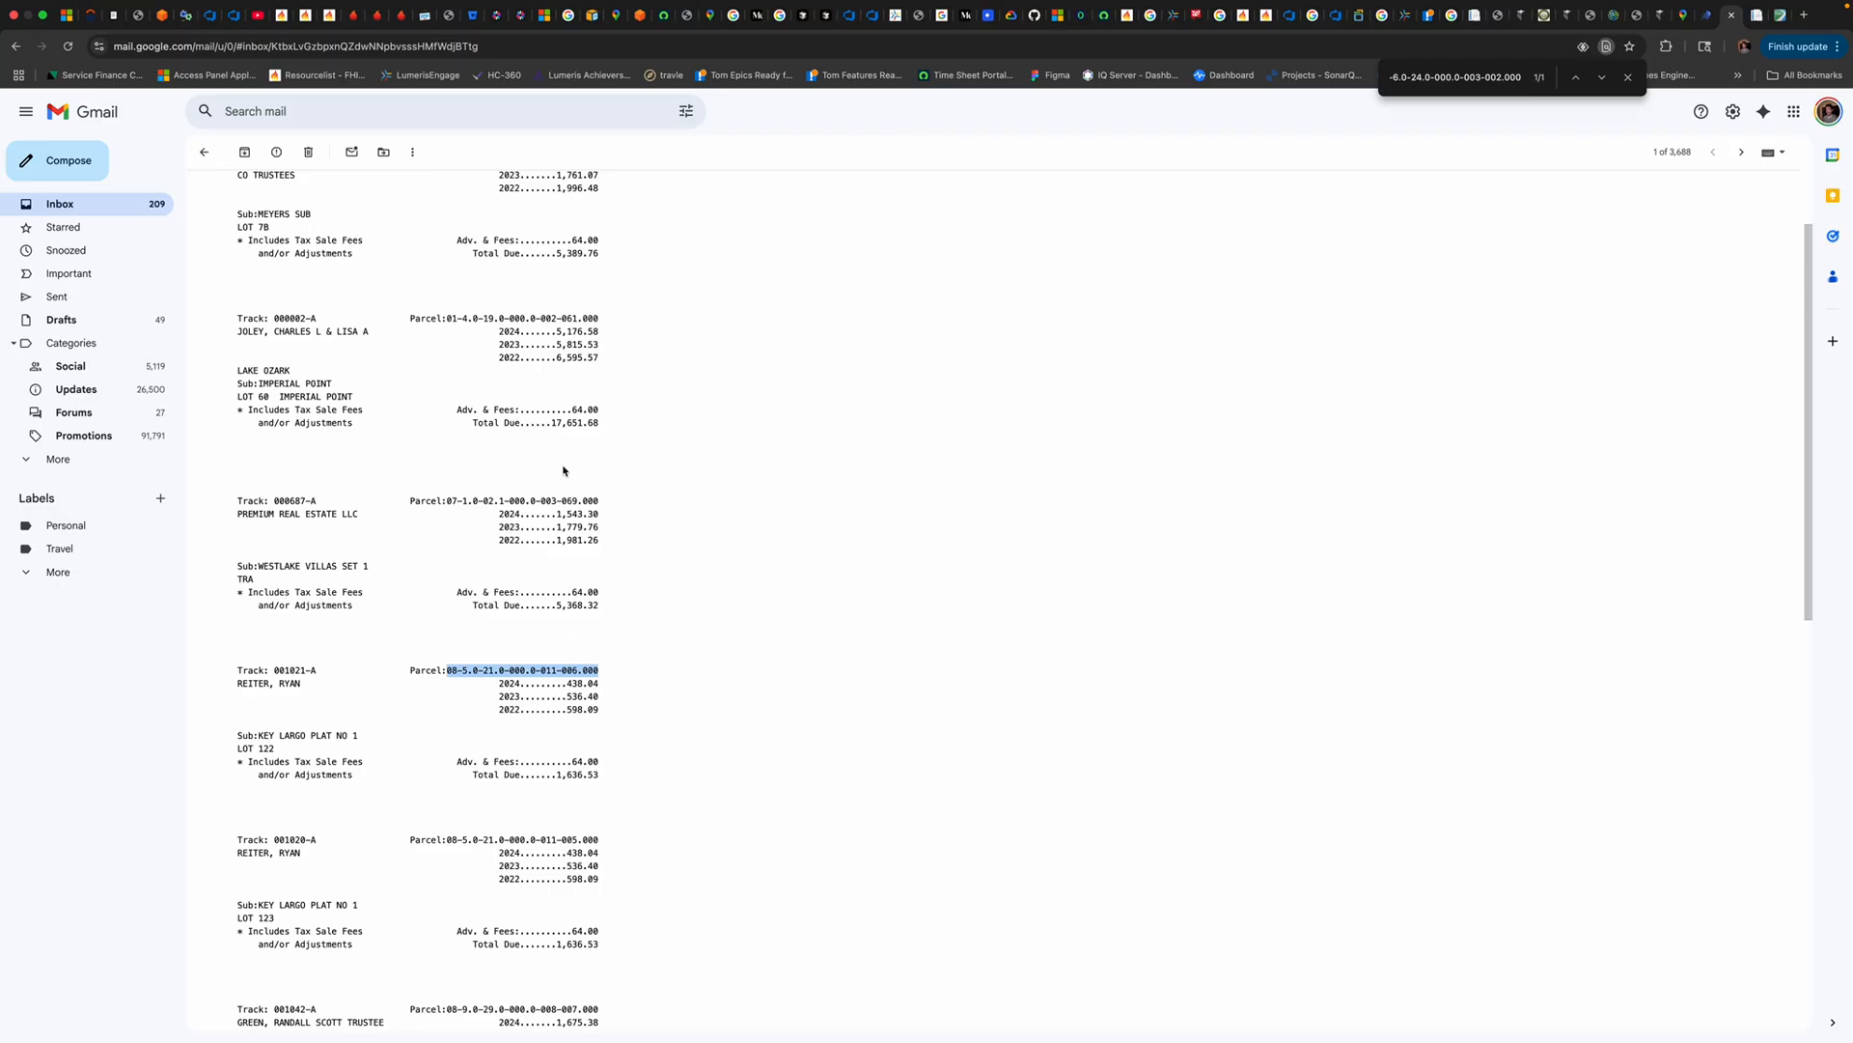
pyautogui.scroll(-2, 584, 785)
pyautogui.moveTo(598, 851); pyautogui.dragTo(238, 569)
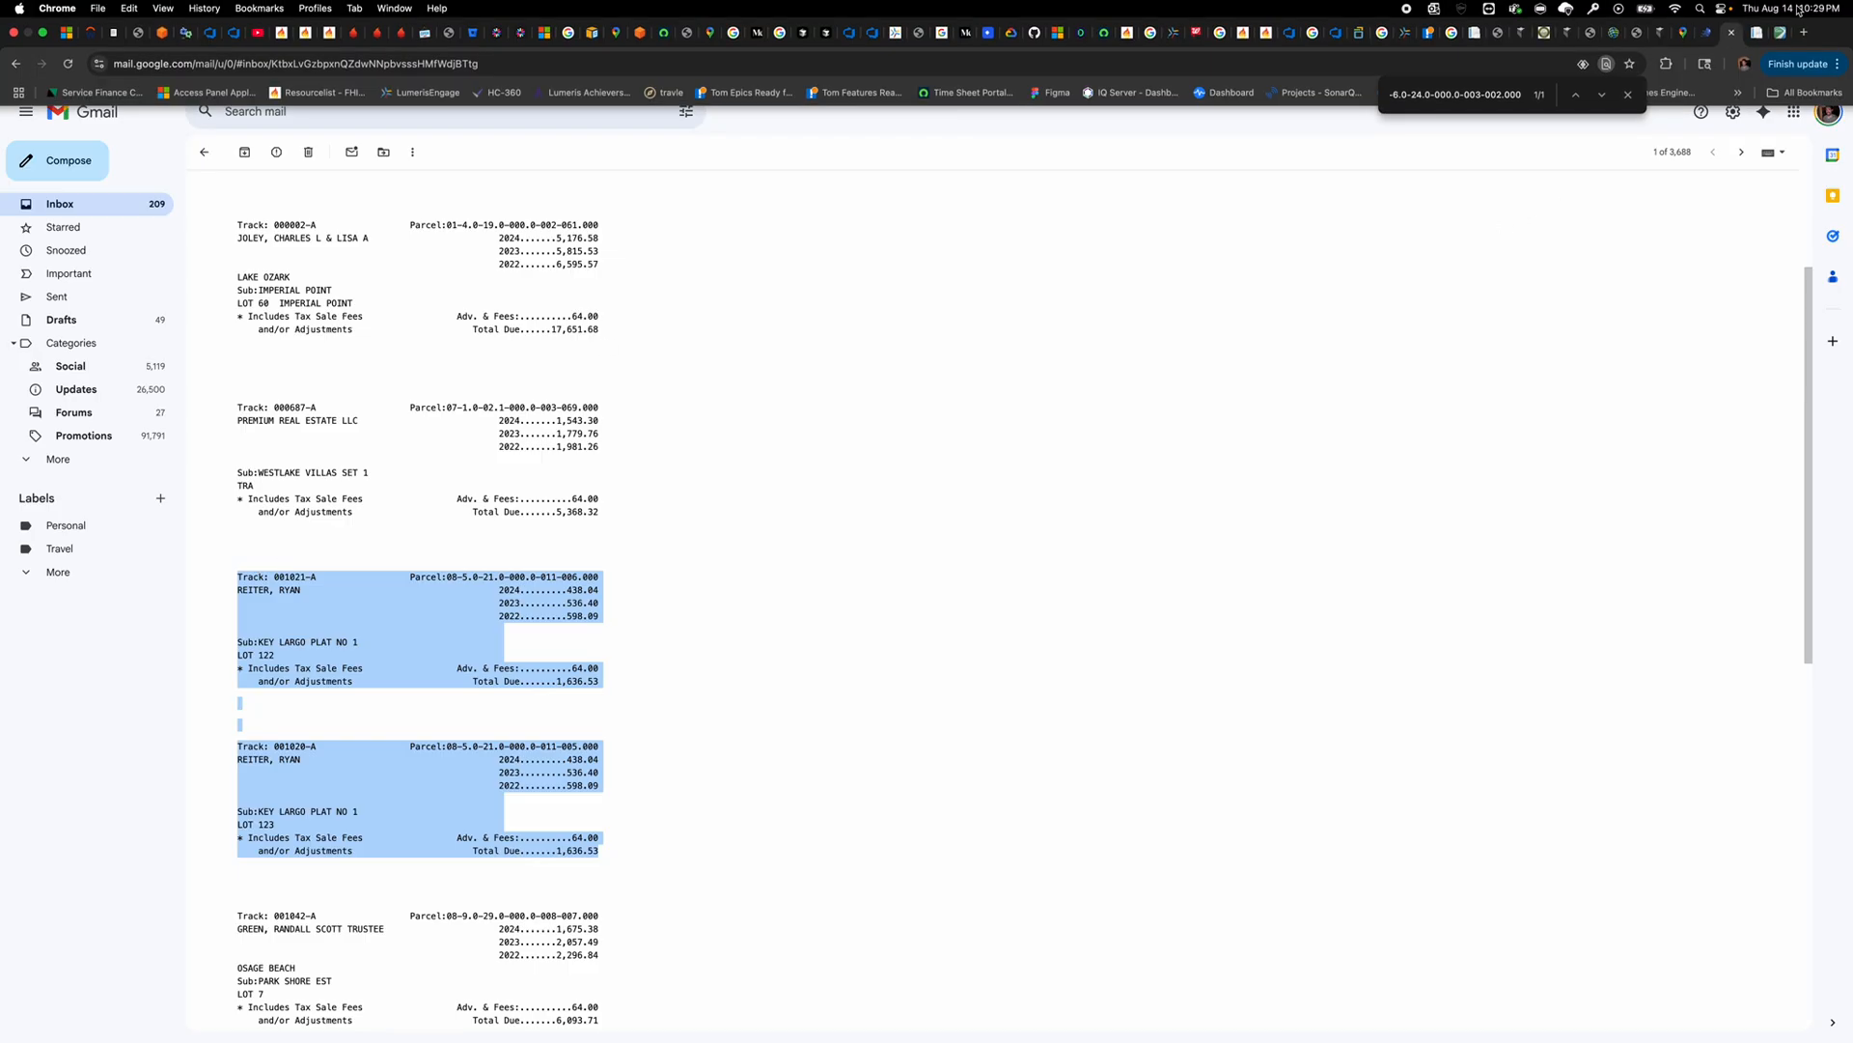
pyautogui.click(1781, 31)
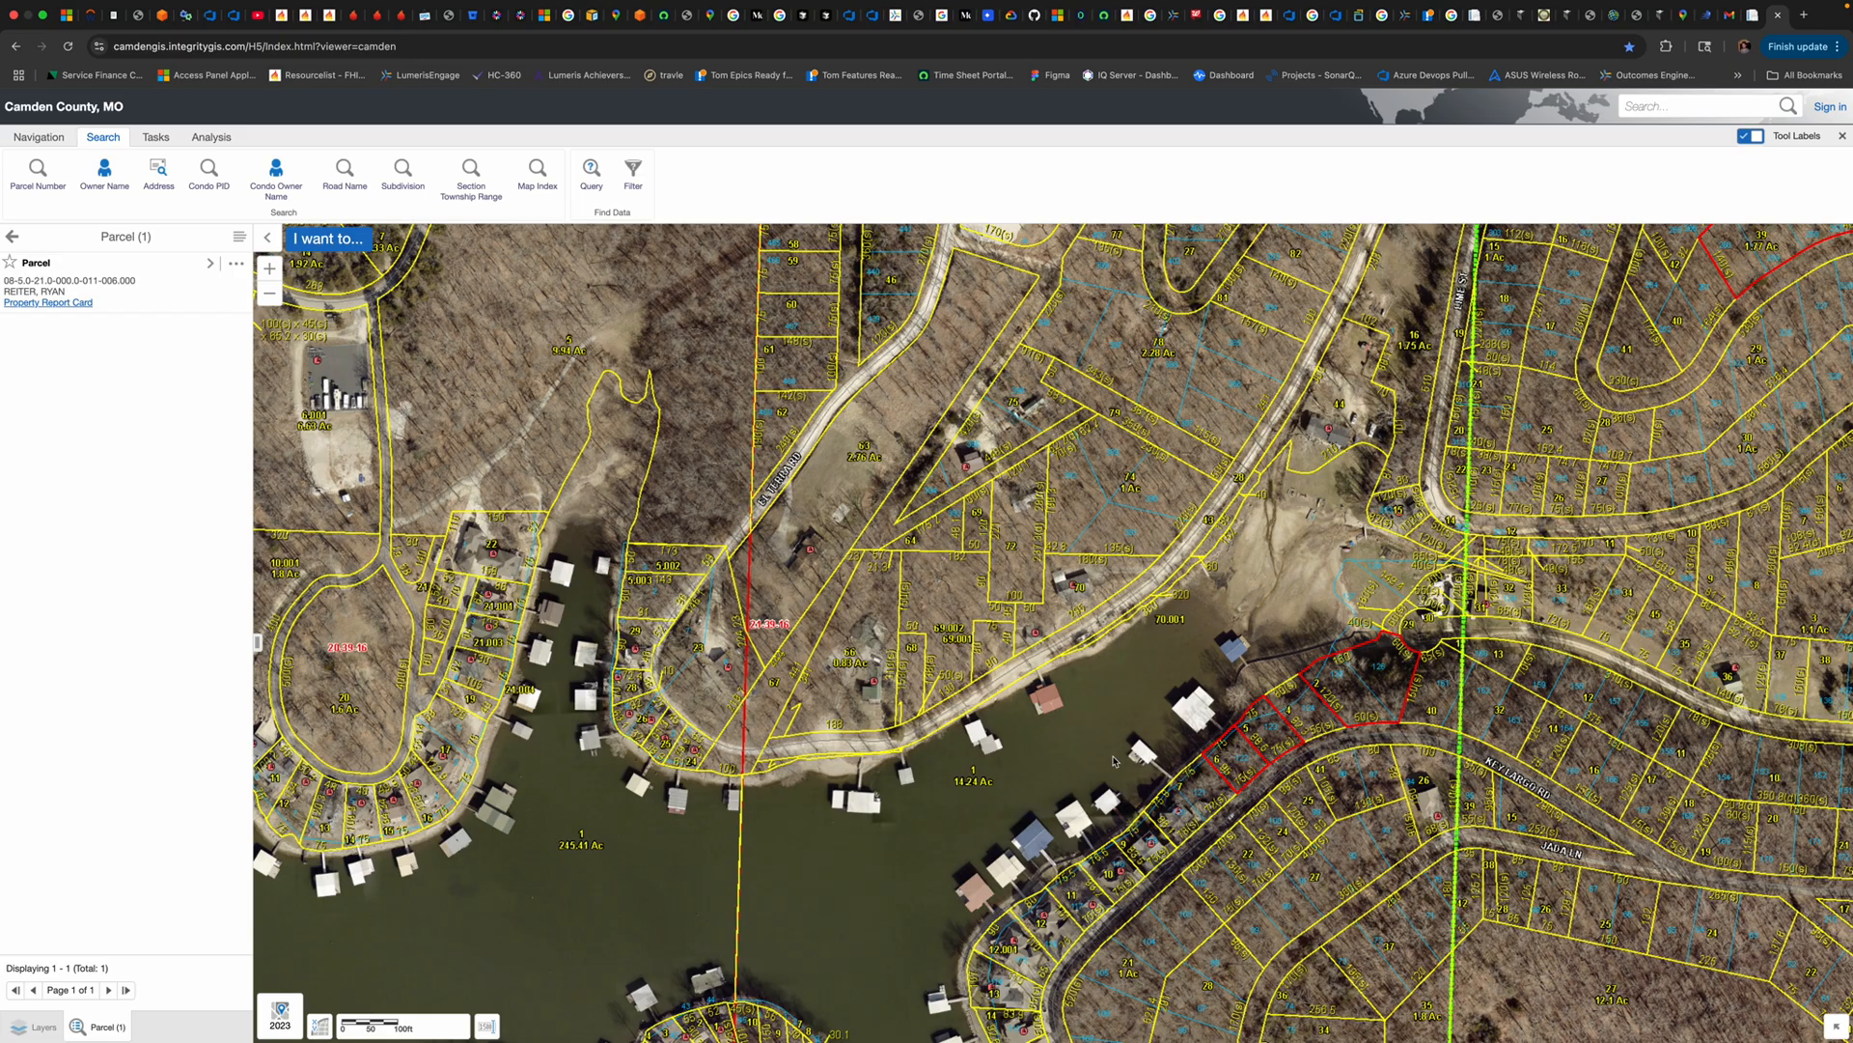
# Survey the tax sale outlines in the wider area around the Key Largo lots, checking the layer list and the parcel result.
pyautogui.scroll(-2, 980, 767)
pyautogui.scroll(-2, 977, 768)
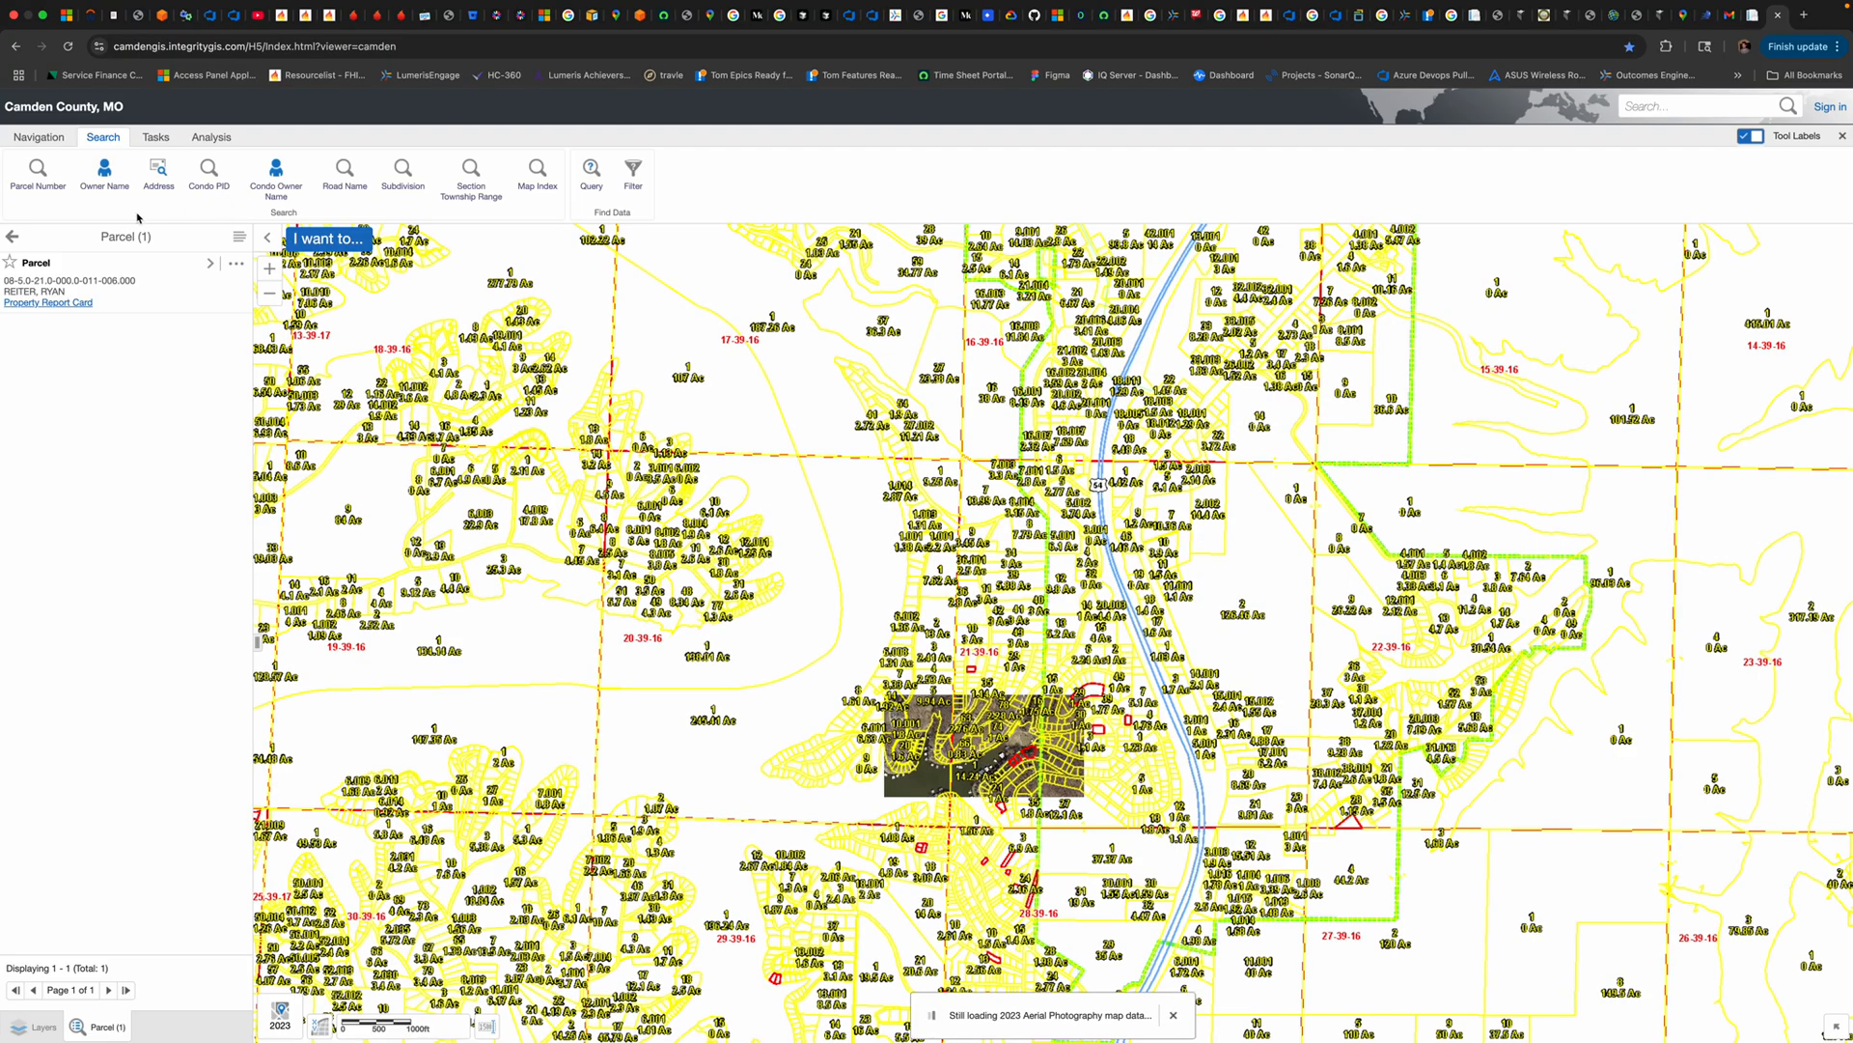
pyautogui.click(40, 1025)
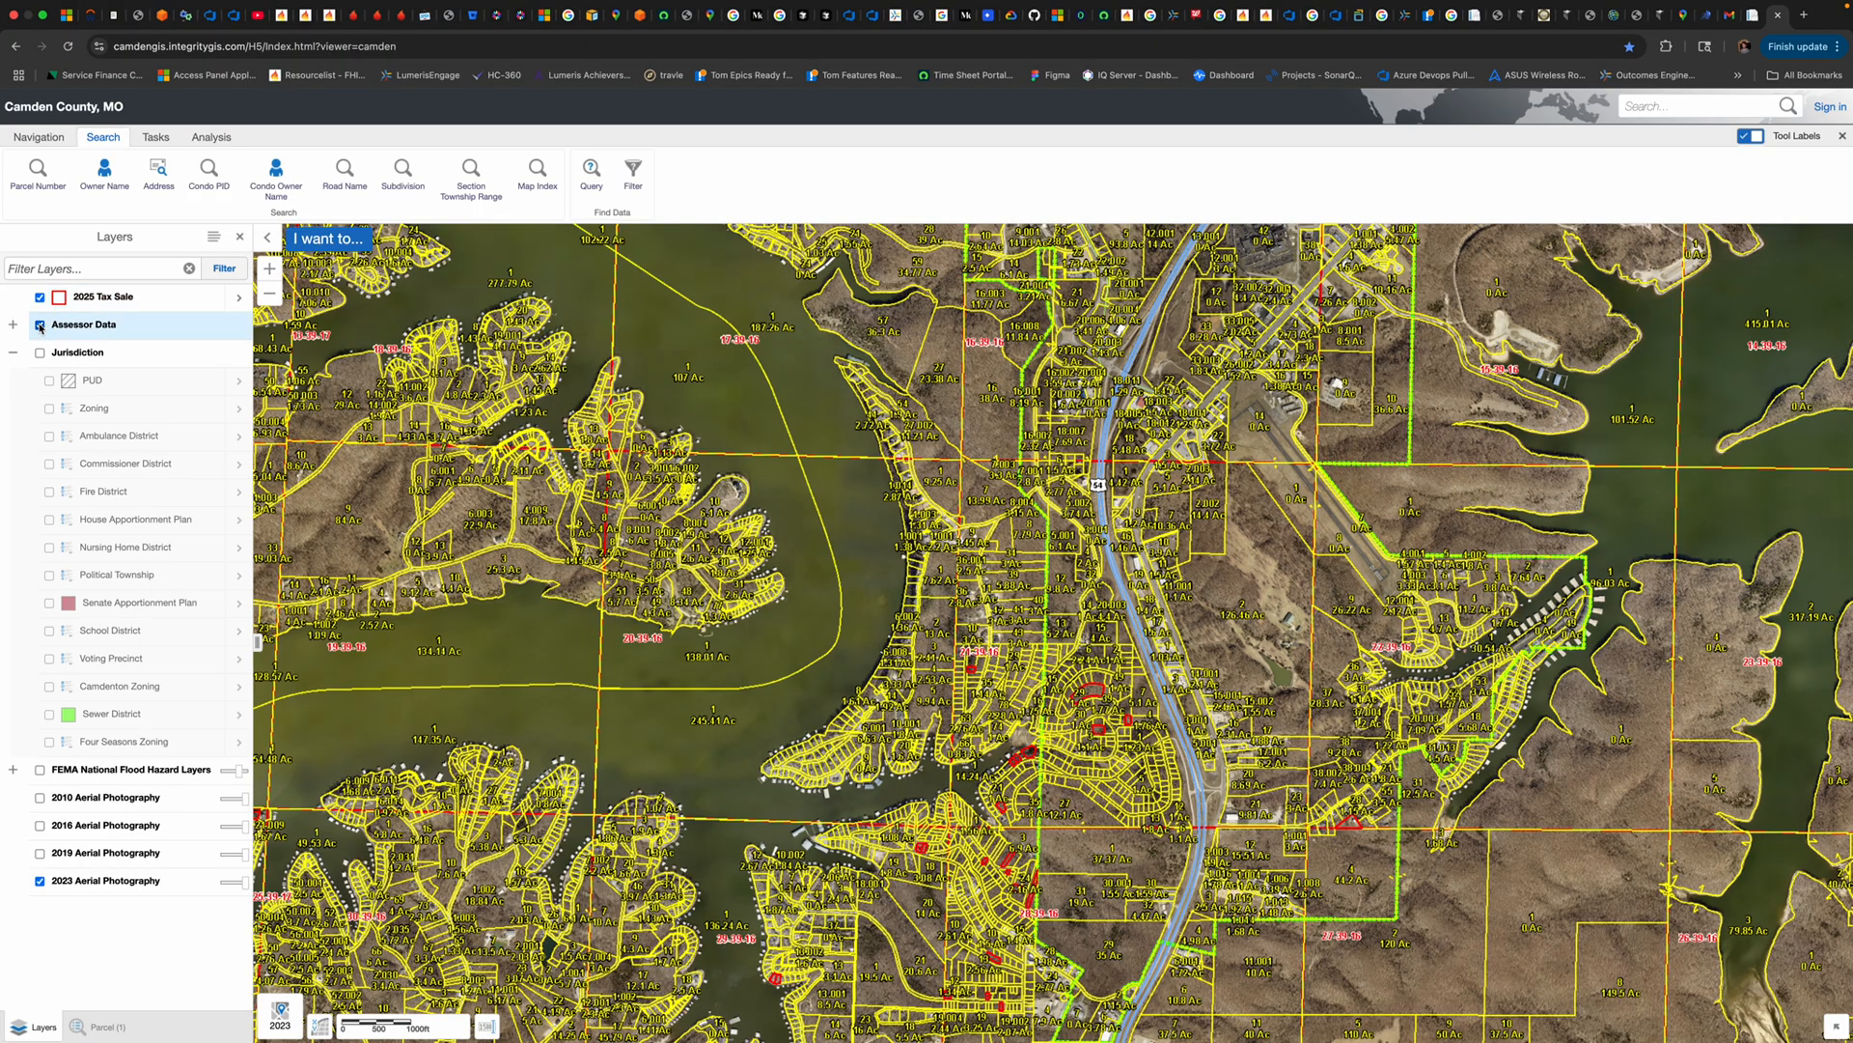
pyautogui.click(100, 1026)
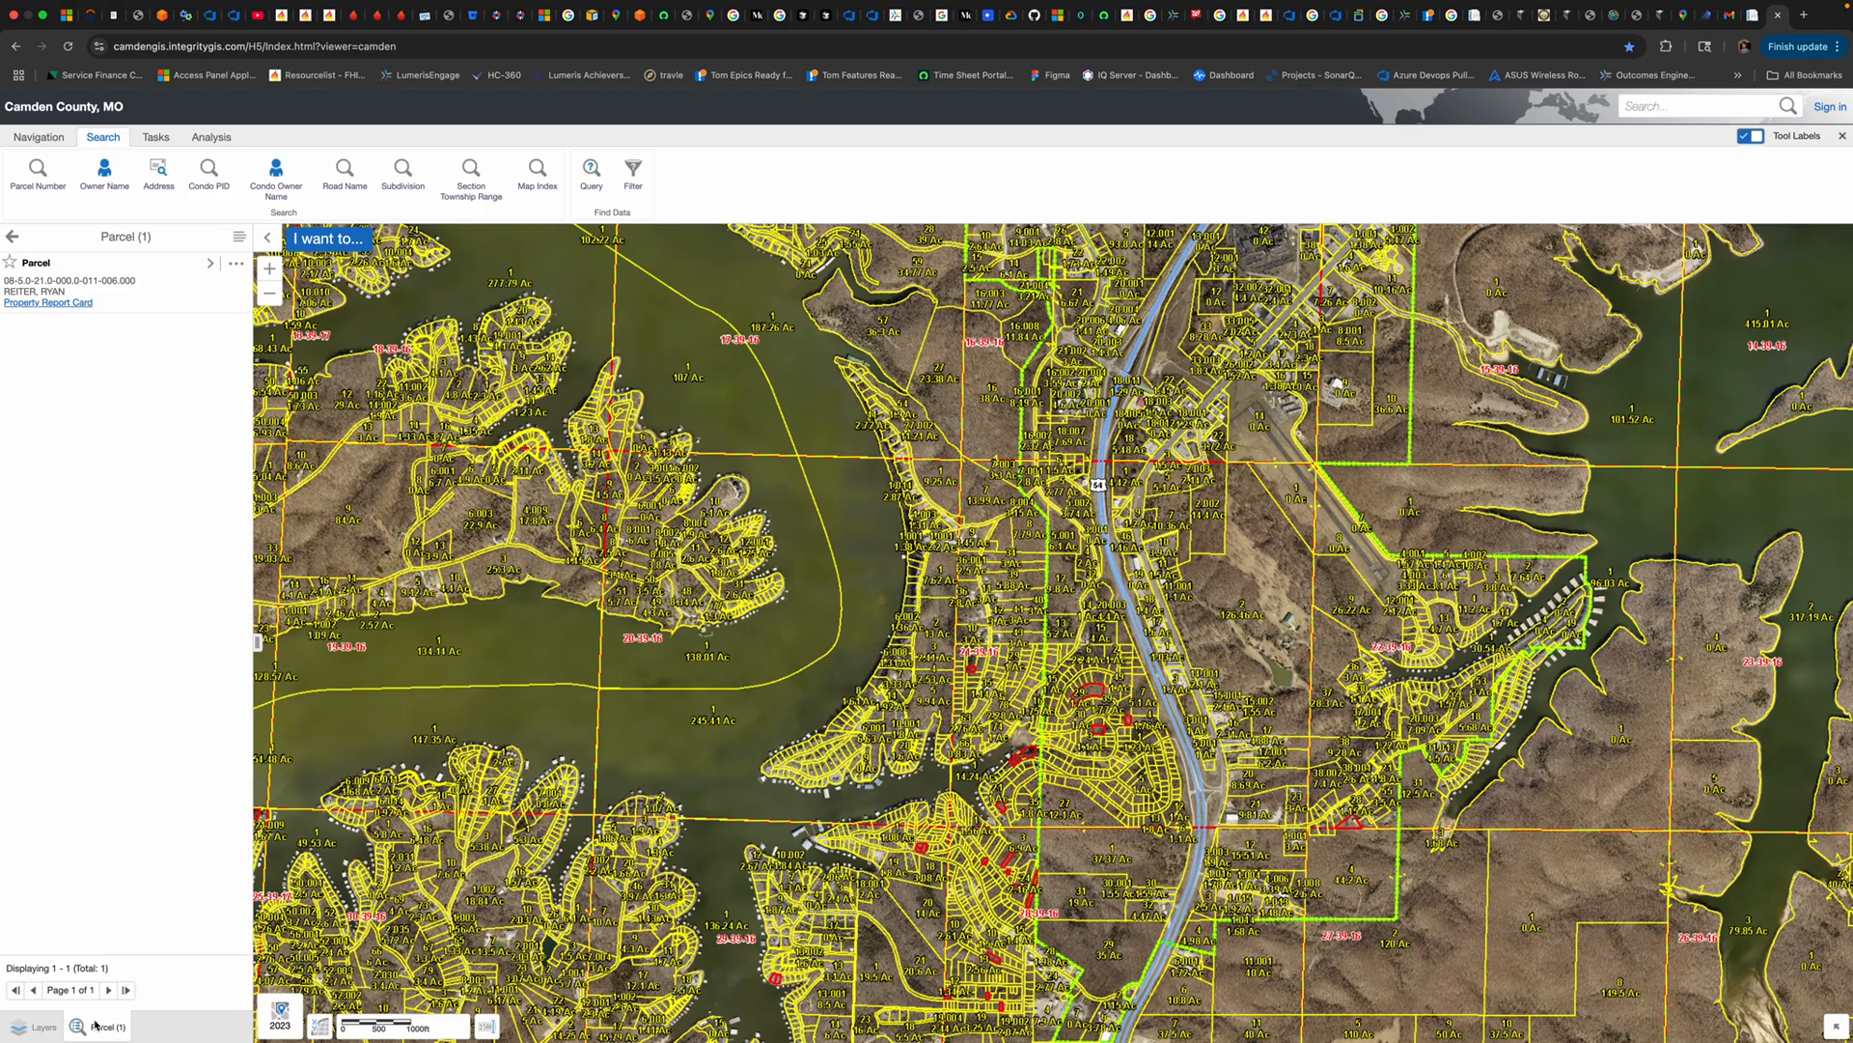
# Turn off the Assessor Data layer and survey the 2025 Tax Sale outlines across the northern part of the county.
pyautogui.click(44, 1027)
pyautogui.click(40, 324)
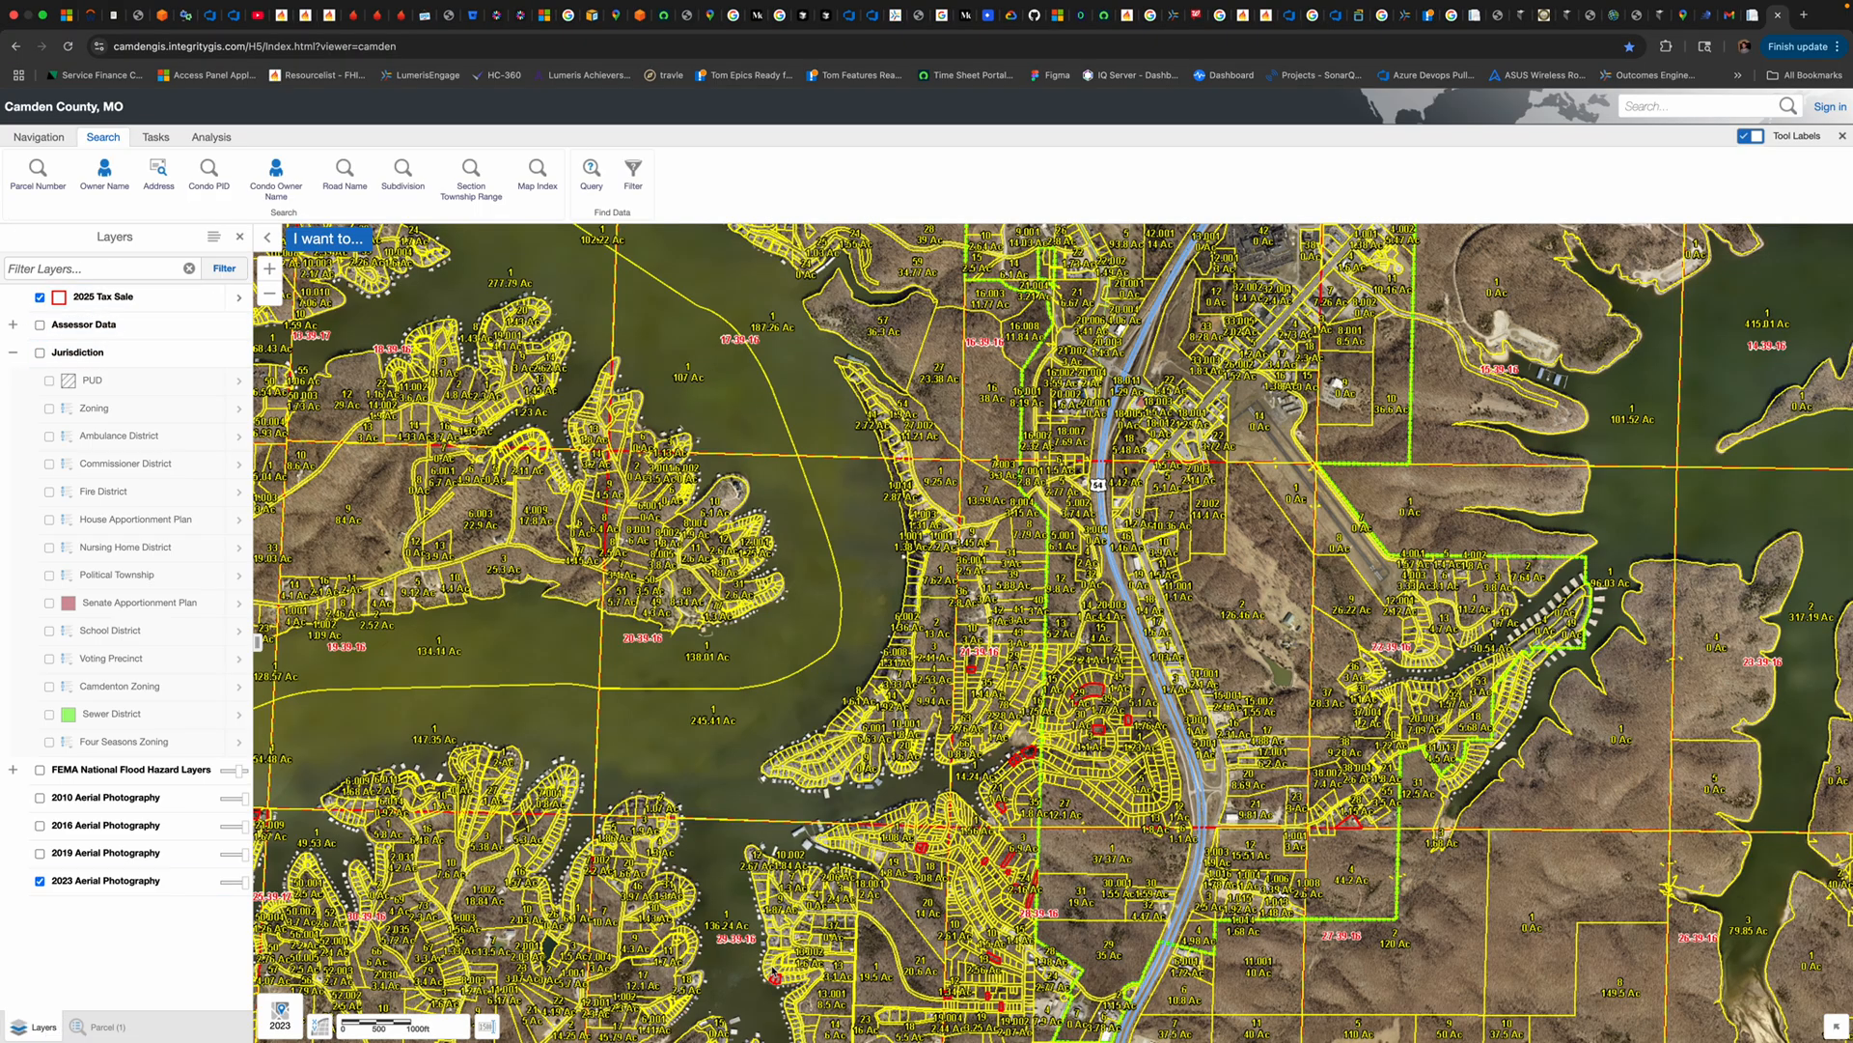
pyautogui.scroll(-3, 1229, 678)
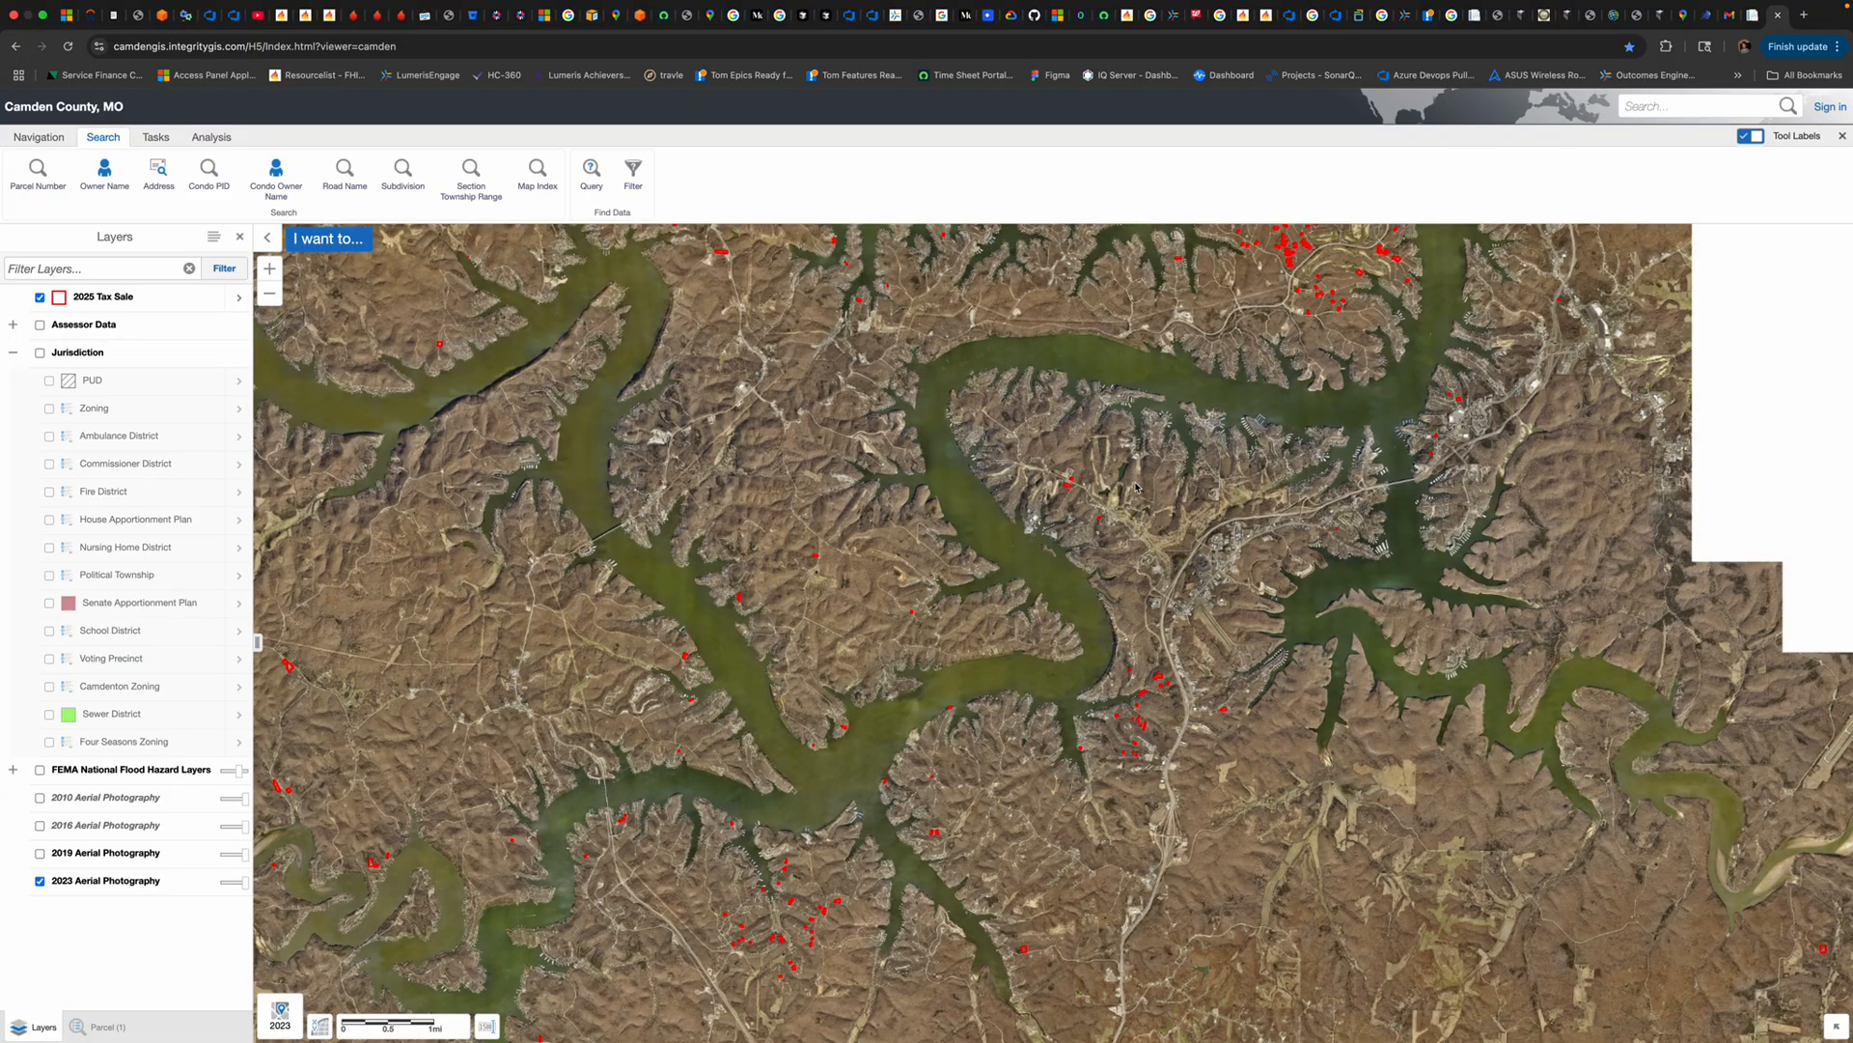
pyautogui.moveTo(1136, 488); pyautogui.dragTo(1083, 518)
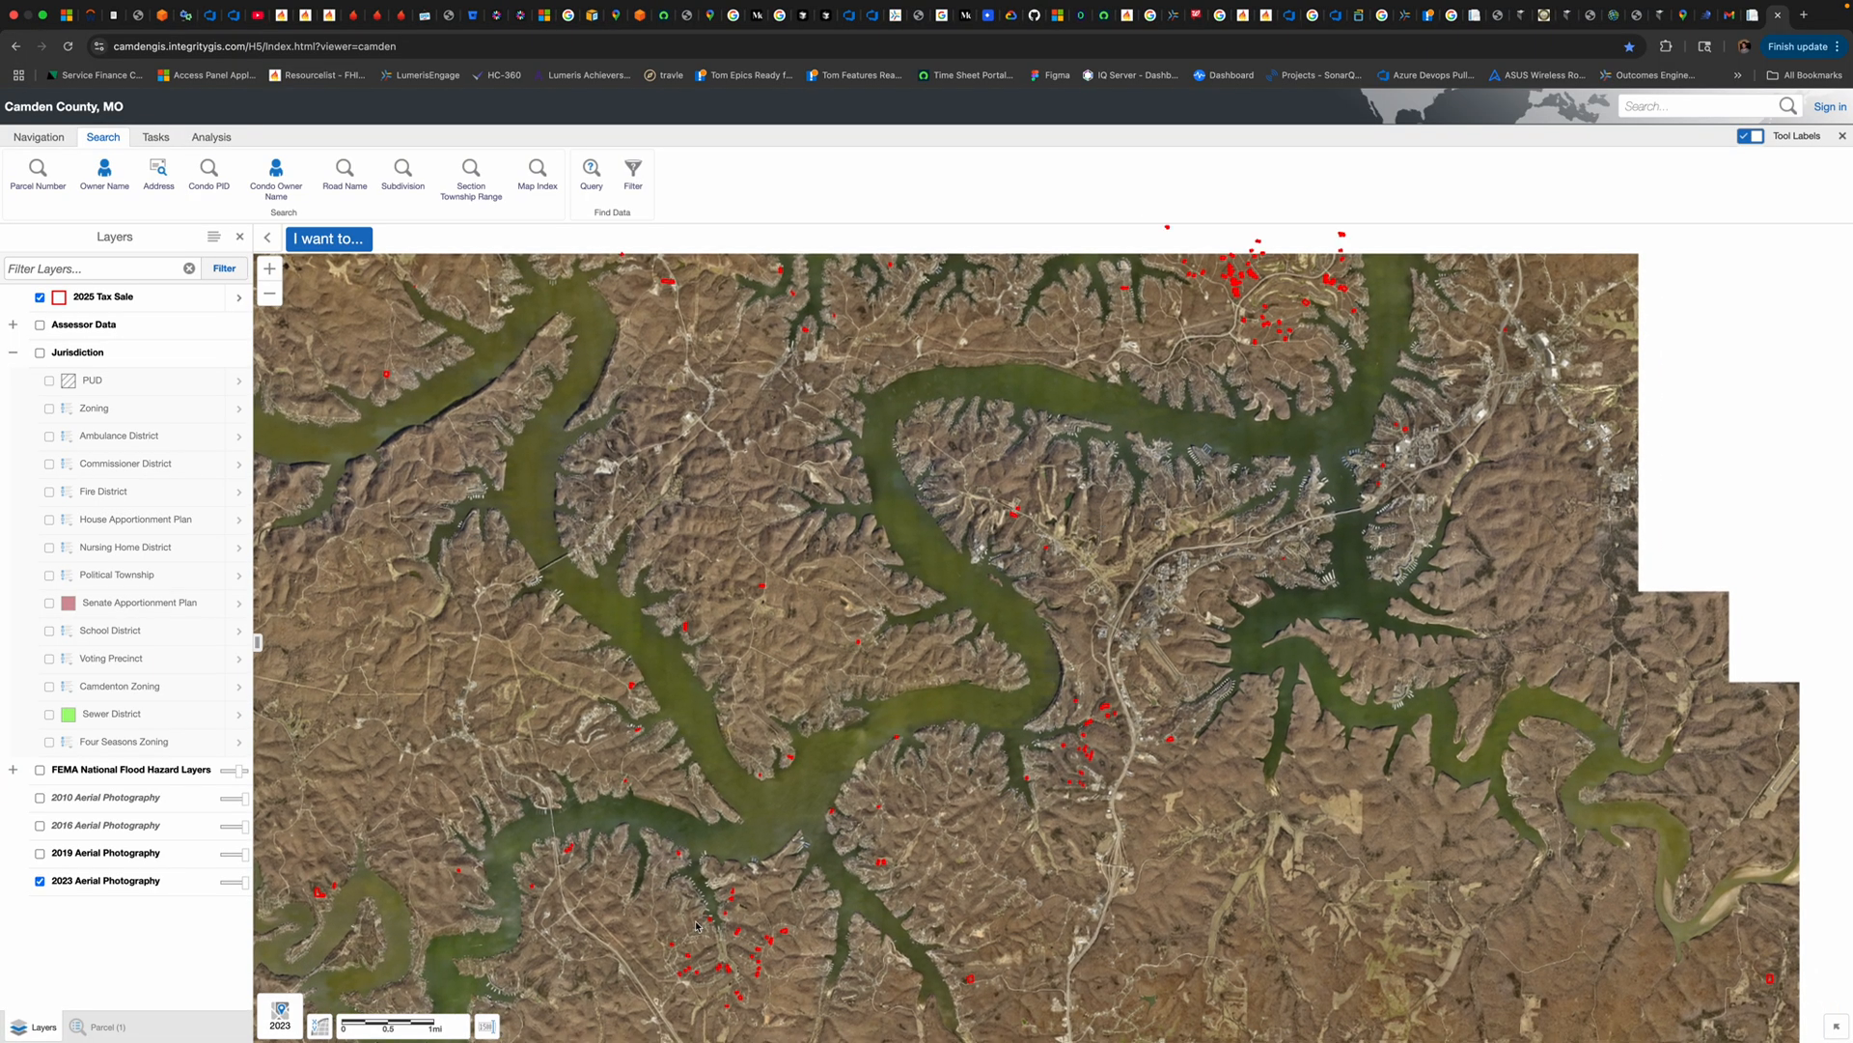
pyautogui.scroll(5, 1087, 520)
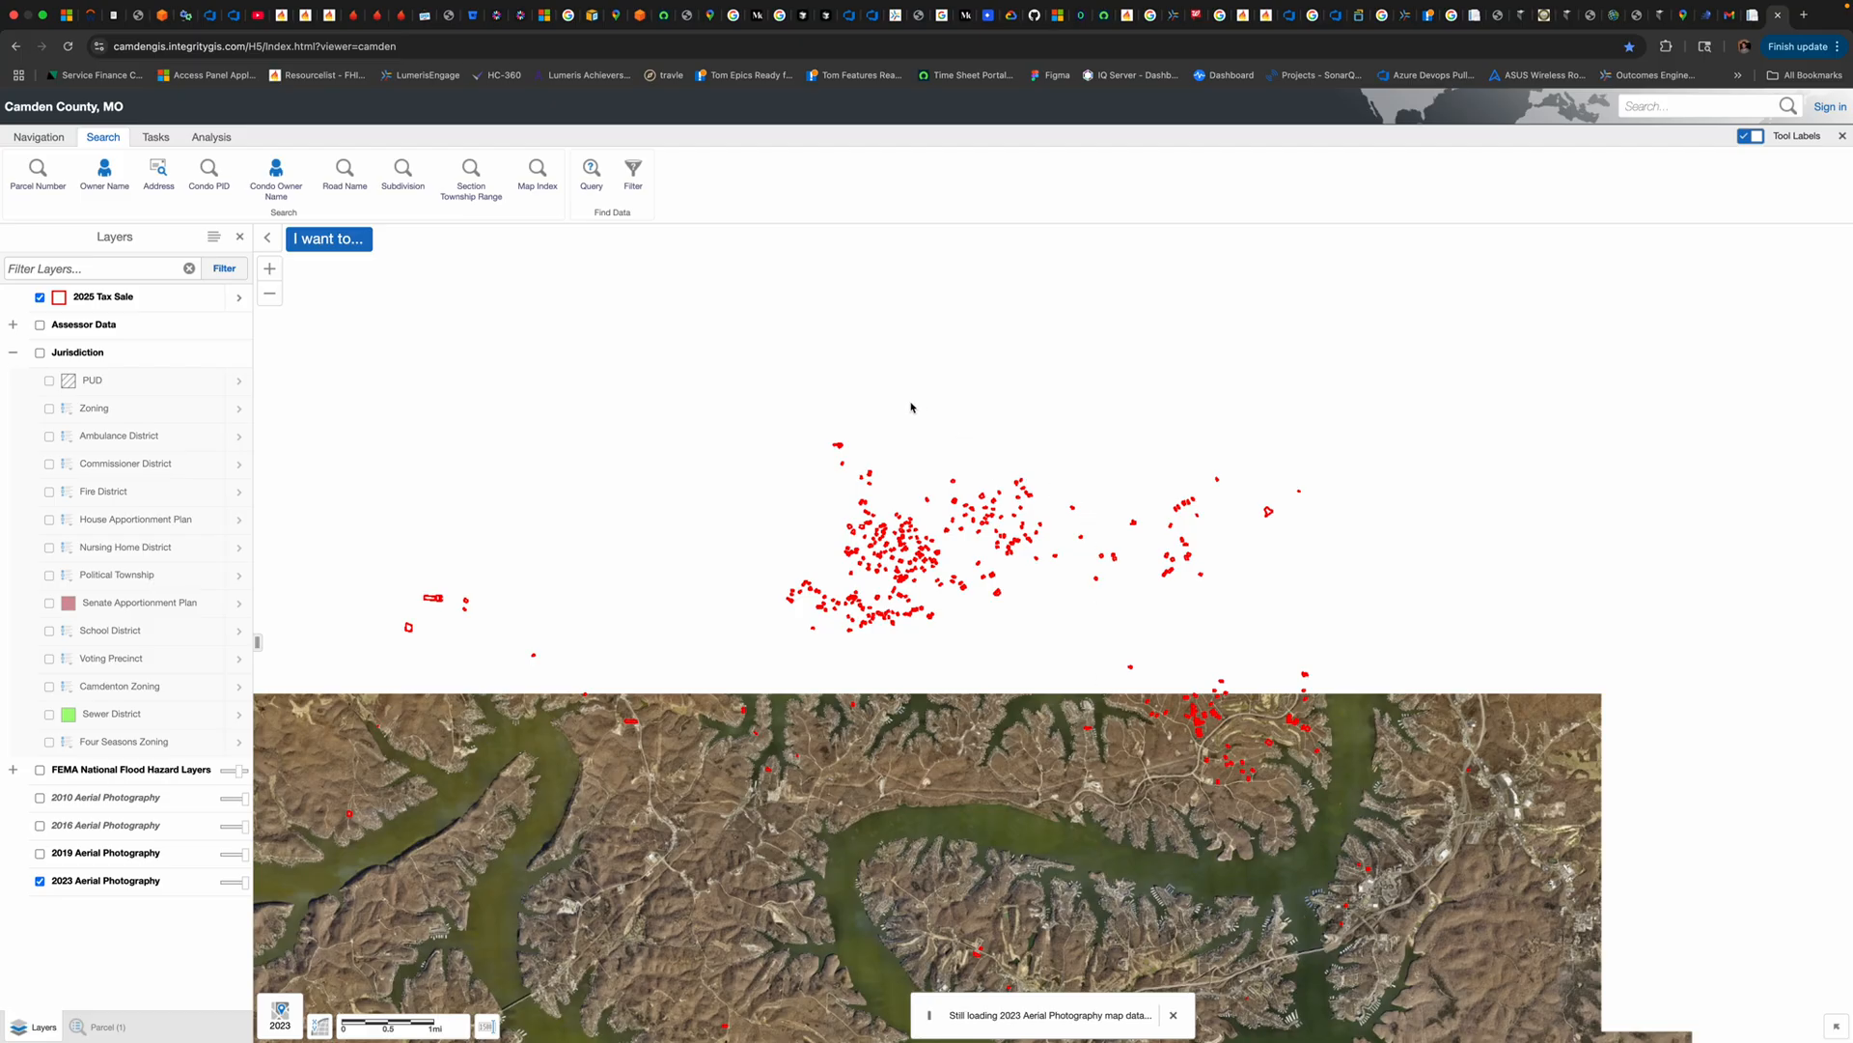
pyautogui.moveTo(912, 407); pyautogui.dragTo(976, 546)
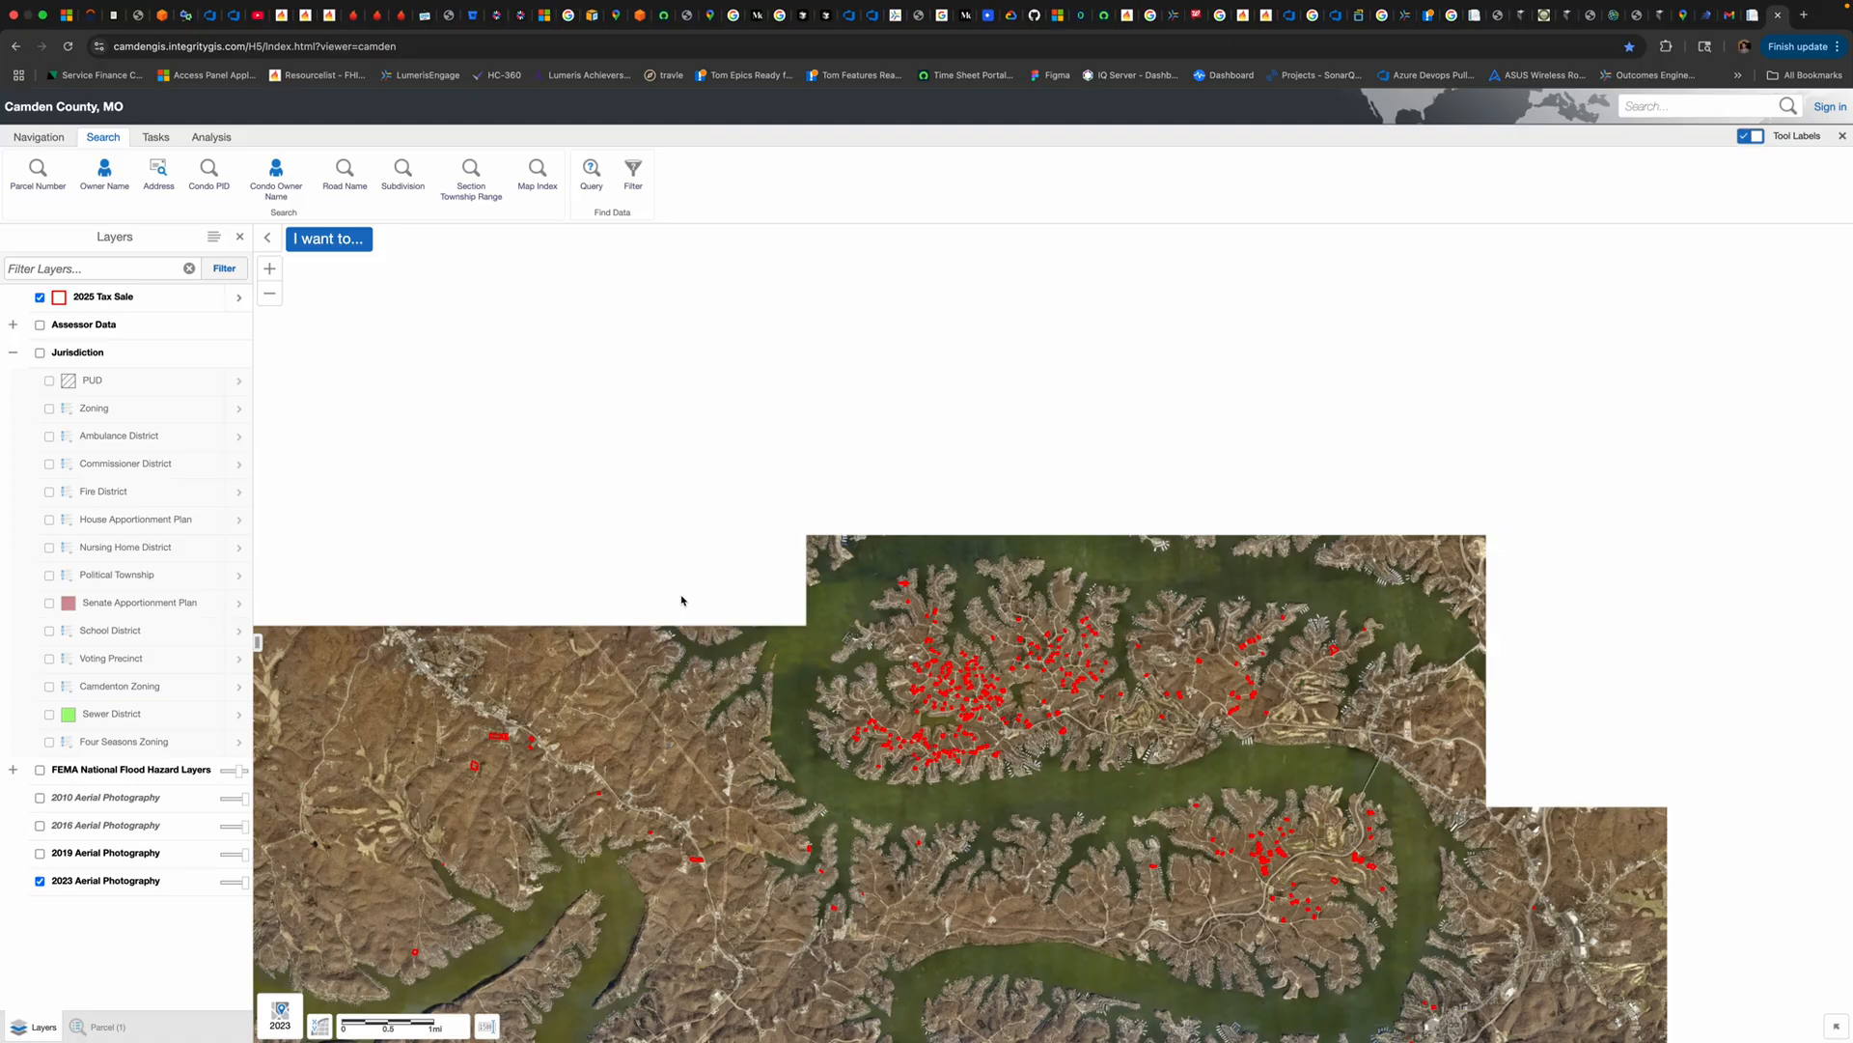
# Switch to the tax sale email in Gmail and copy the parcel number of Park Shore Est Lot 7.
pyautogui.click(1683, 16)
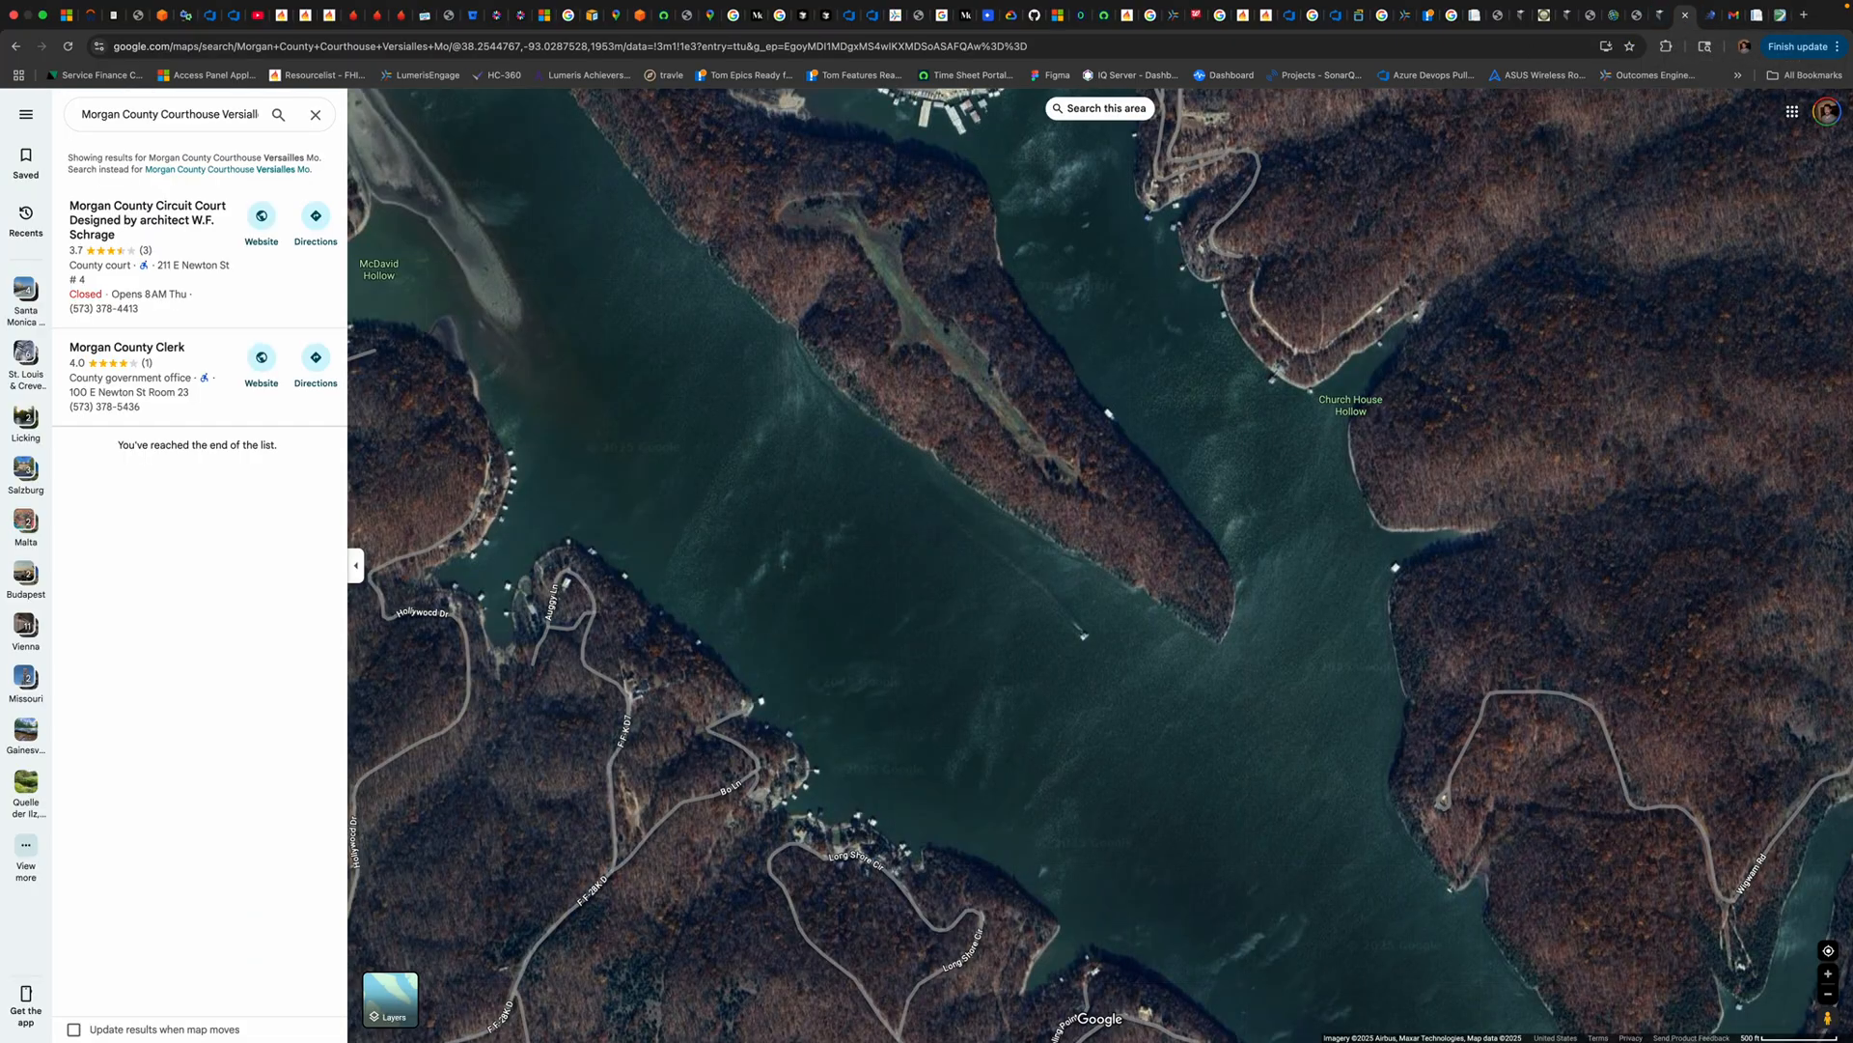
pyautogui.click(1734, 16)
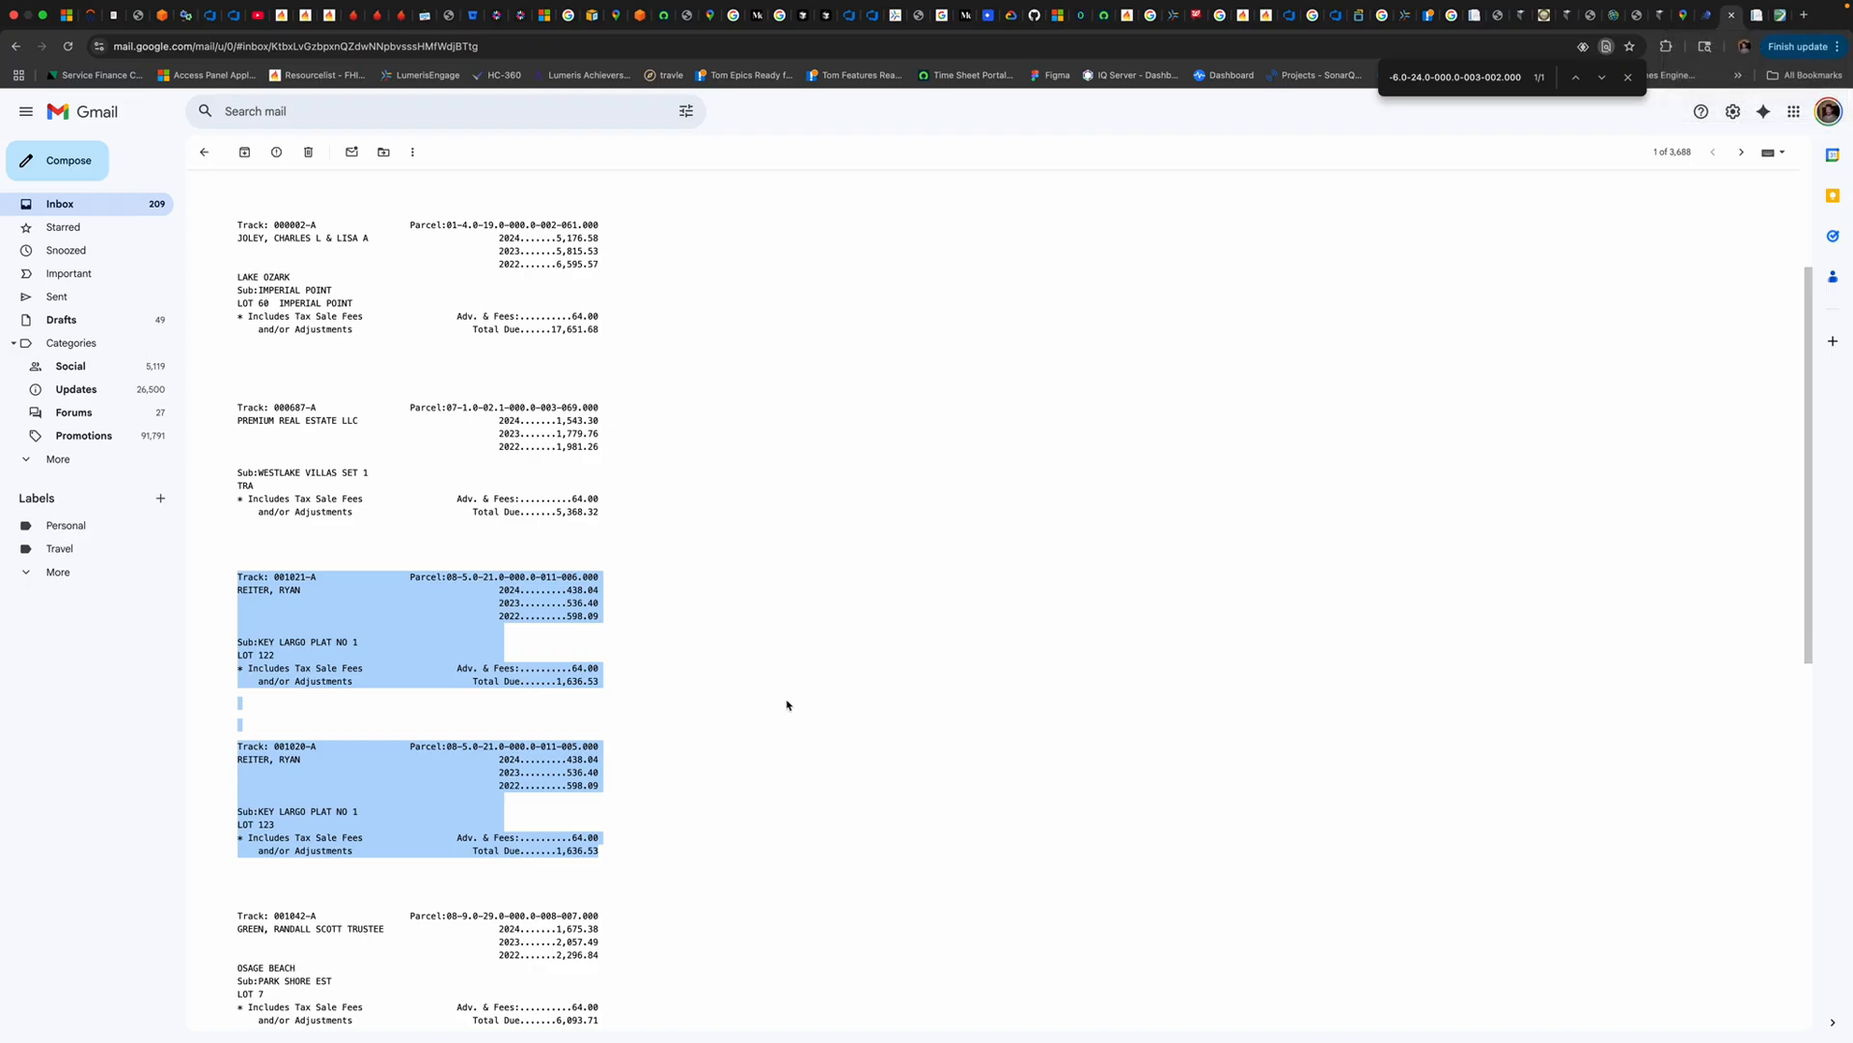
pyautogui.scroll(-3, 612, 670)
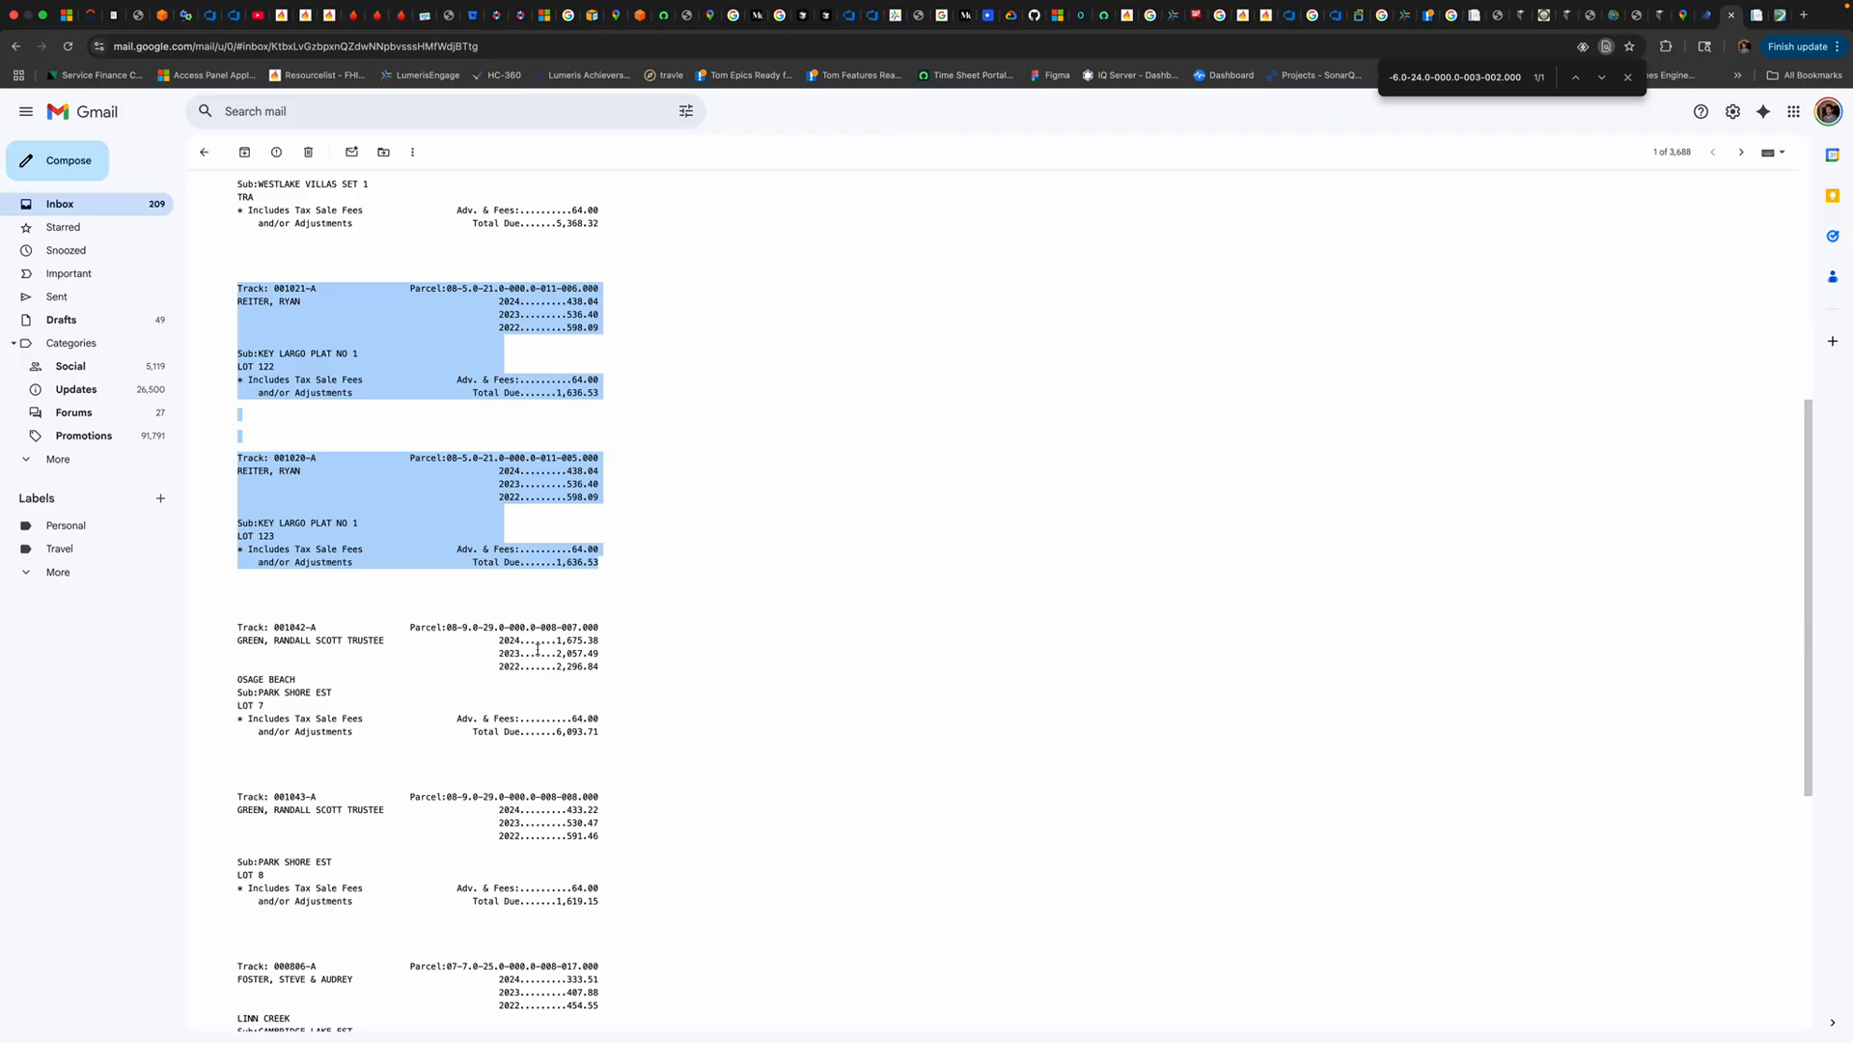
pyautogui.moveTo(600, 626); pyautogui.dragTo(448, 627)
pyautogui.hotkey('ctrl', 'c')
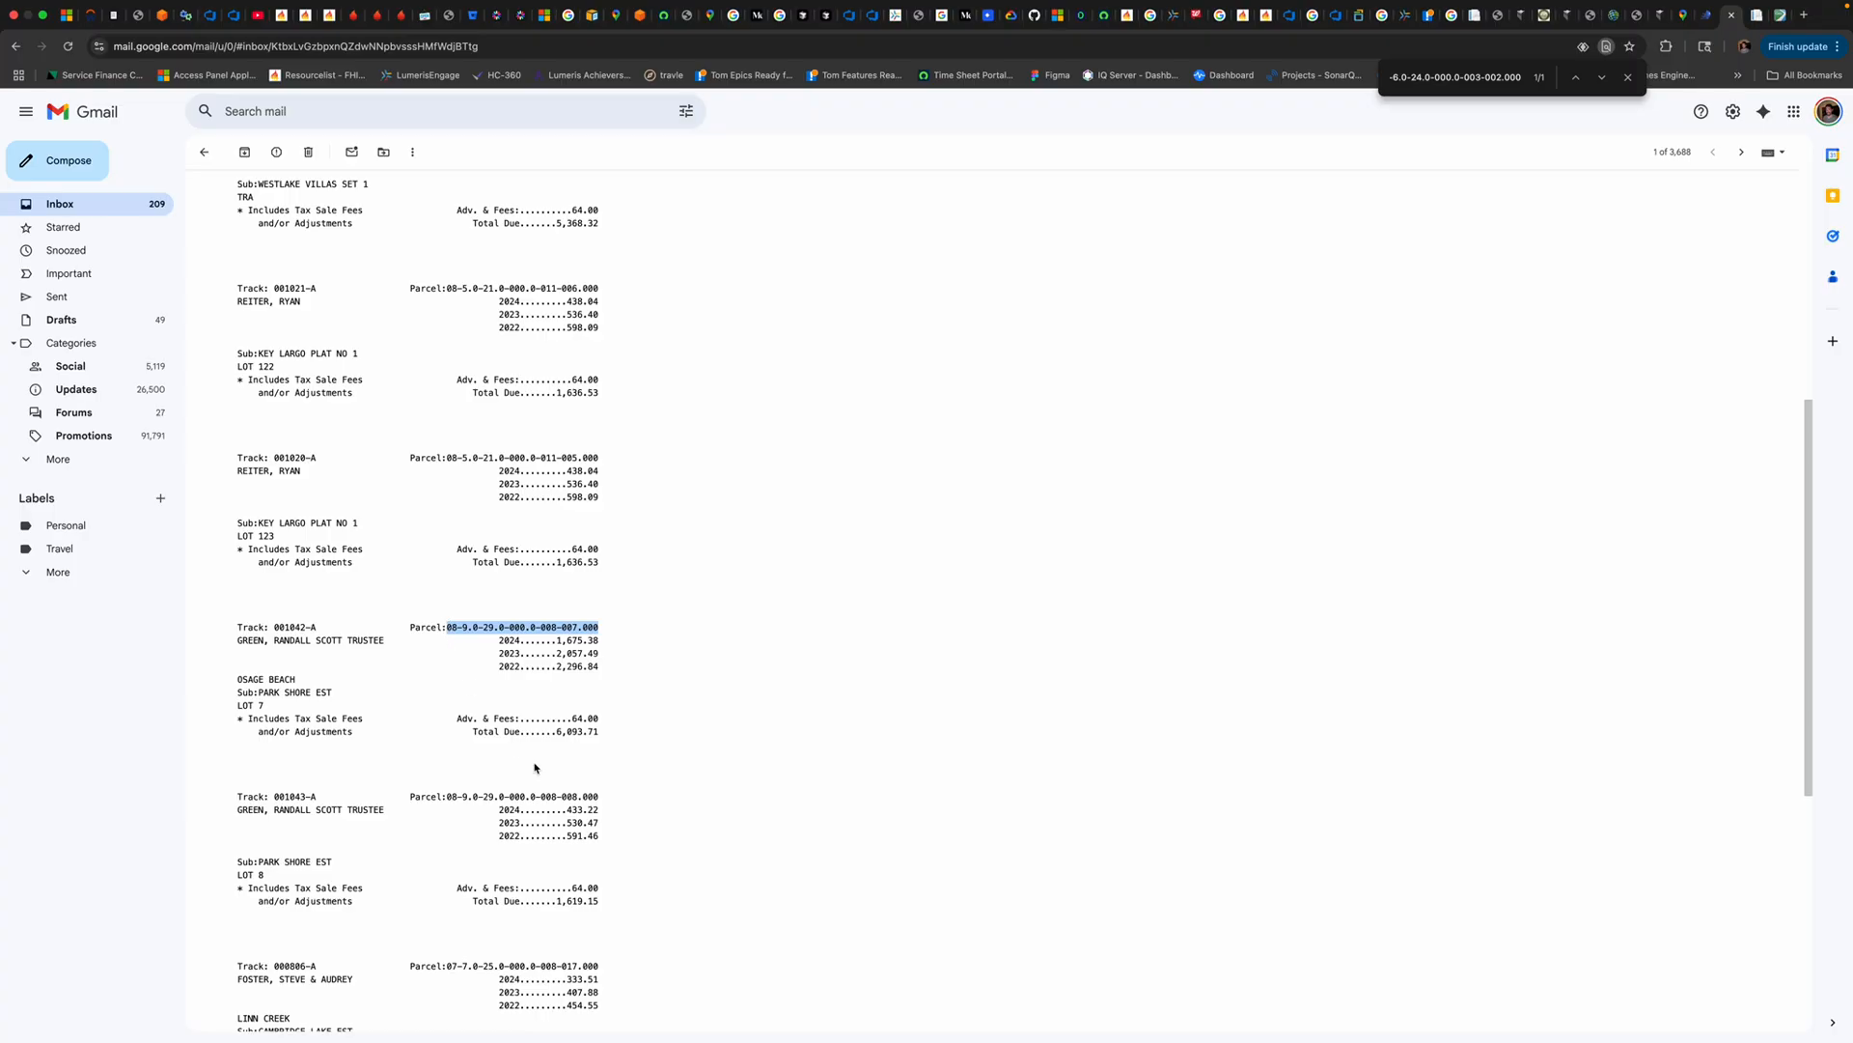
# Return to the Camden County map and enter 08-9.0-29.0-000.0-008-007.000 in a new parcel number search.
pyautogui.click(1779, 14)
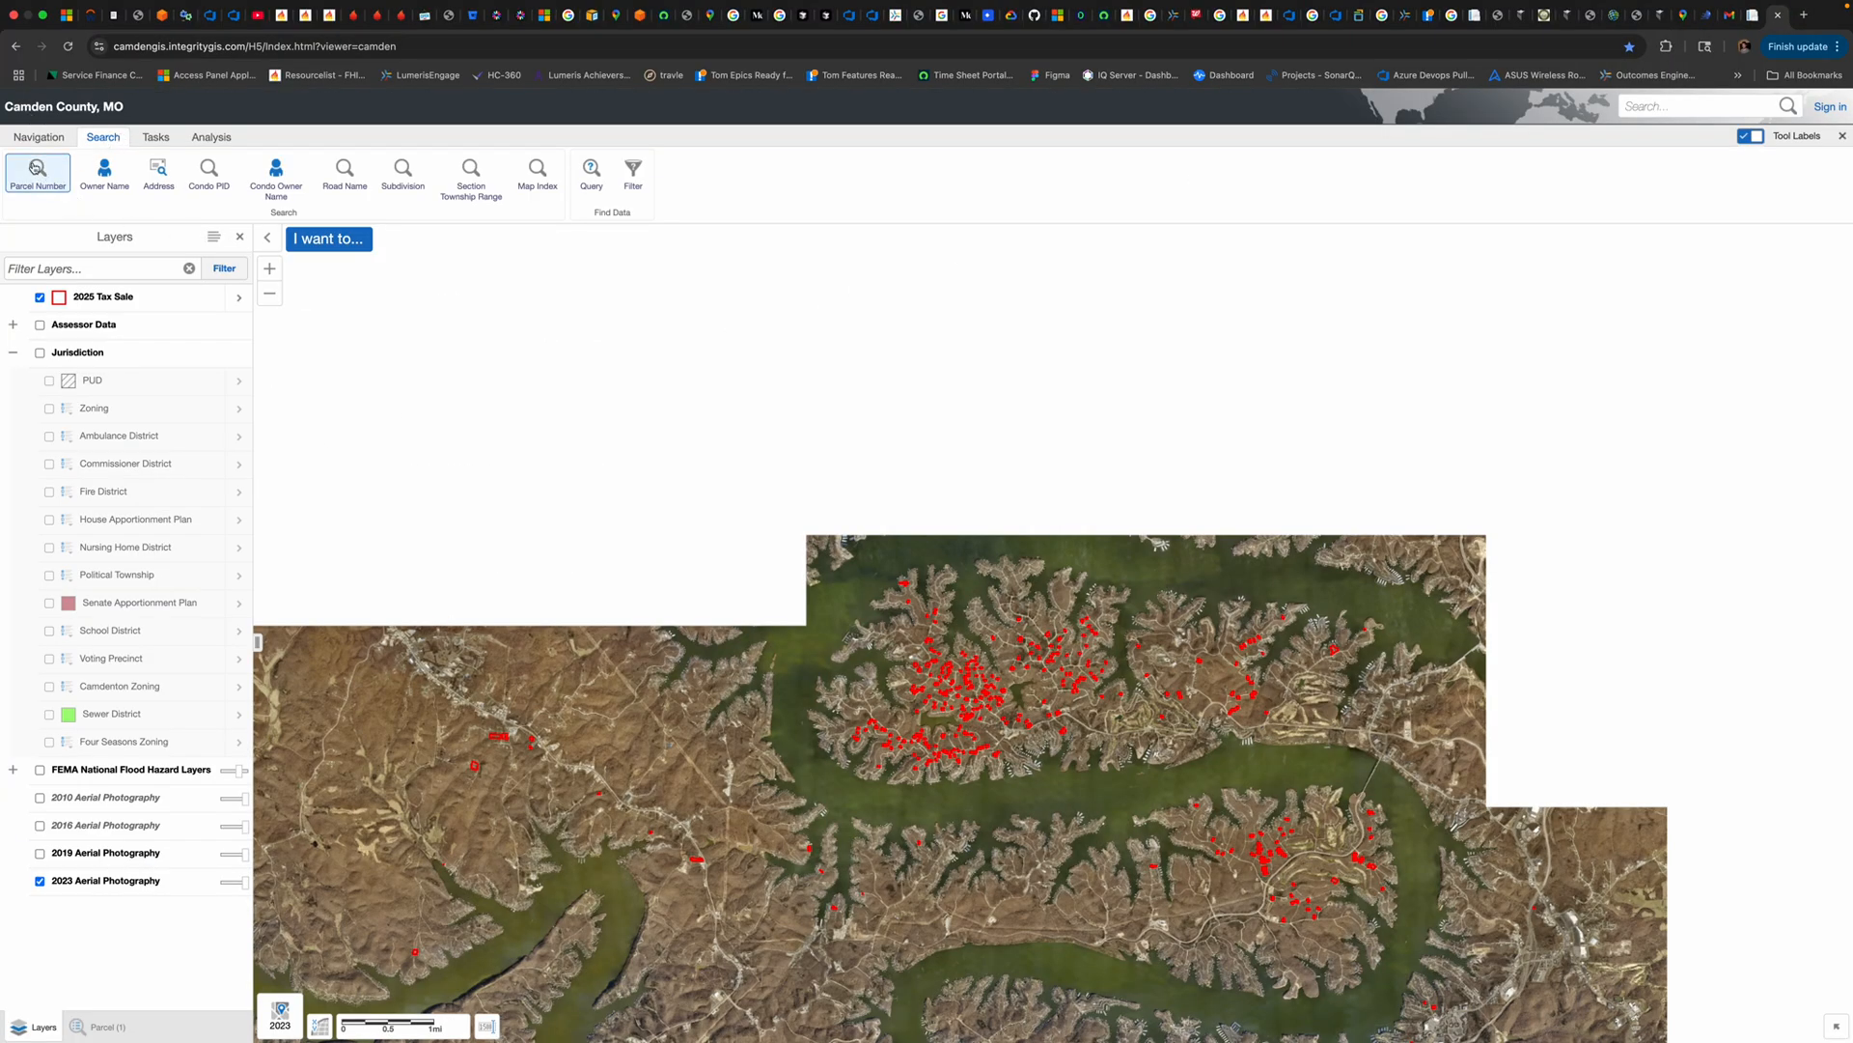
pyautogui.click(30, 171)
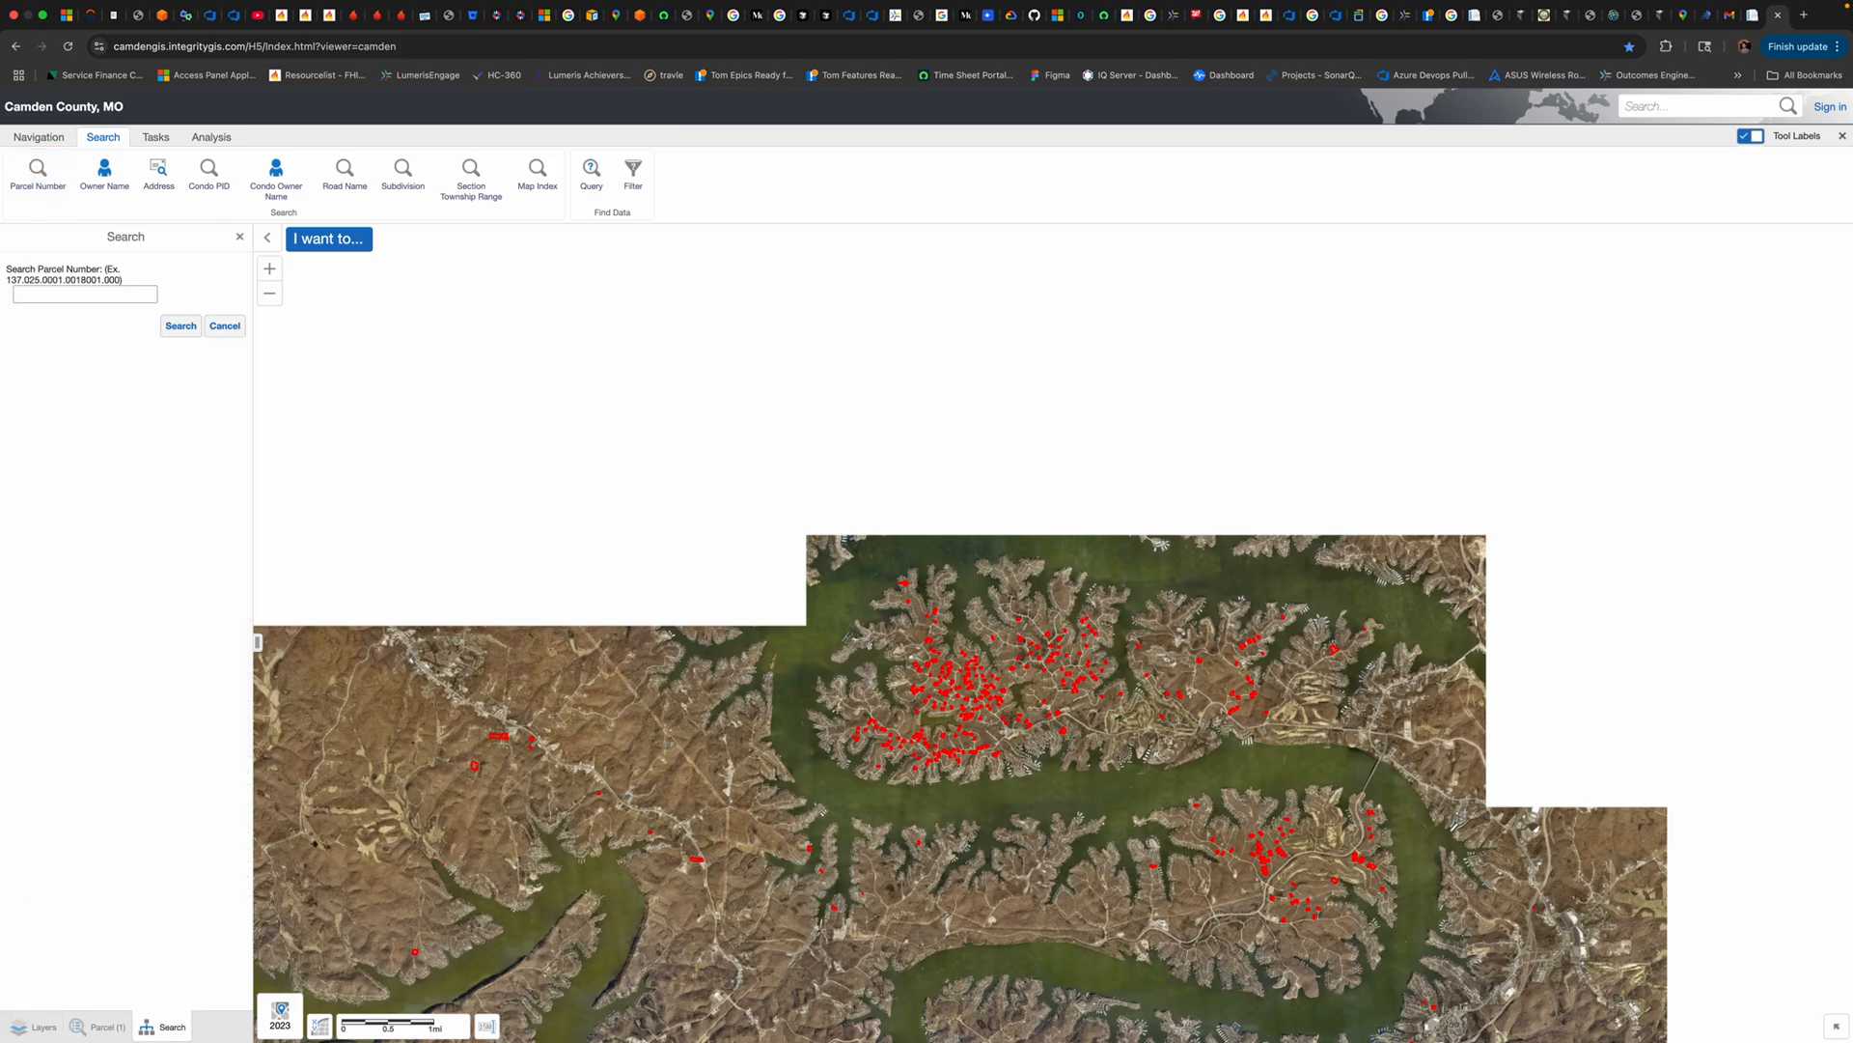
pyautogui.click(29, 295)
pyautogui.hotkey('ctrl', 'v')
# Remove the hyphens from the Park Shore Lot 7 parcel number, giving 089.029.0000.0008007.000, and search for it.
pyautogui.press('BackSpace')
pyautogui.click(42, 295)
pyautogui.press('BackSpace')
pyautogui.click(63, 294)
pyautogui.press('BackSpace')
pyautogui.press('BackSpace')
pyautogui.press('BackSpace')
pyautogui.click(183, 327)
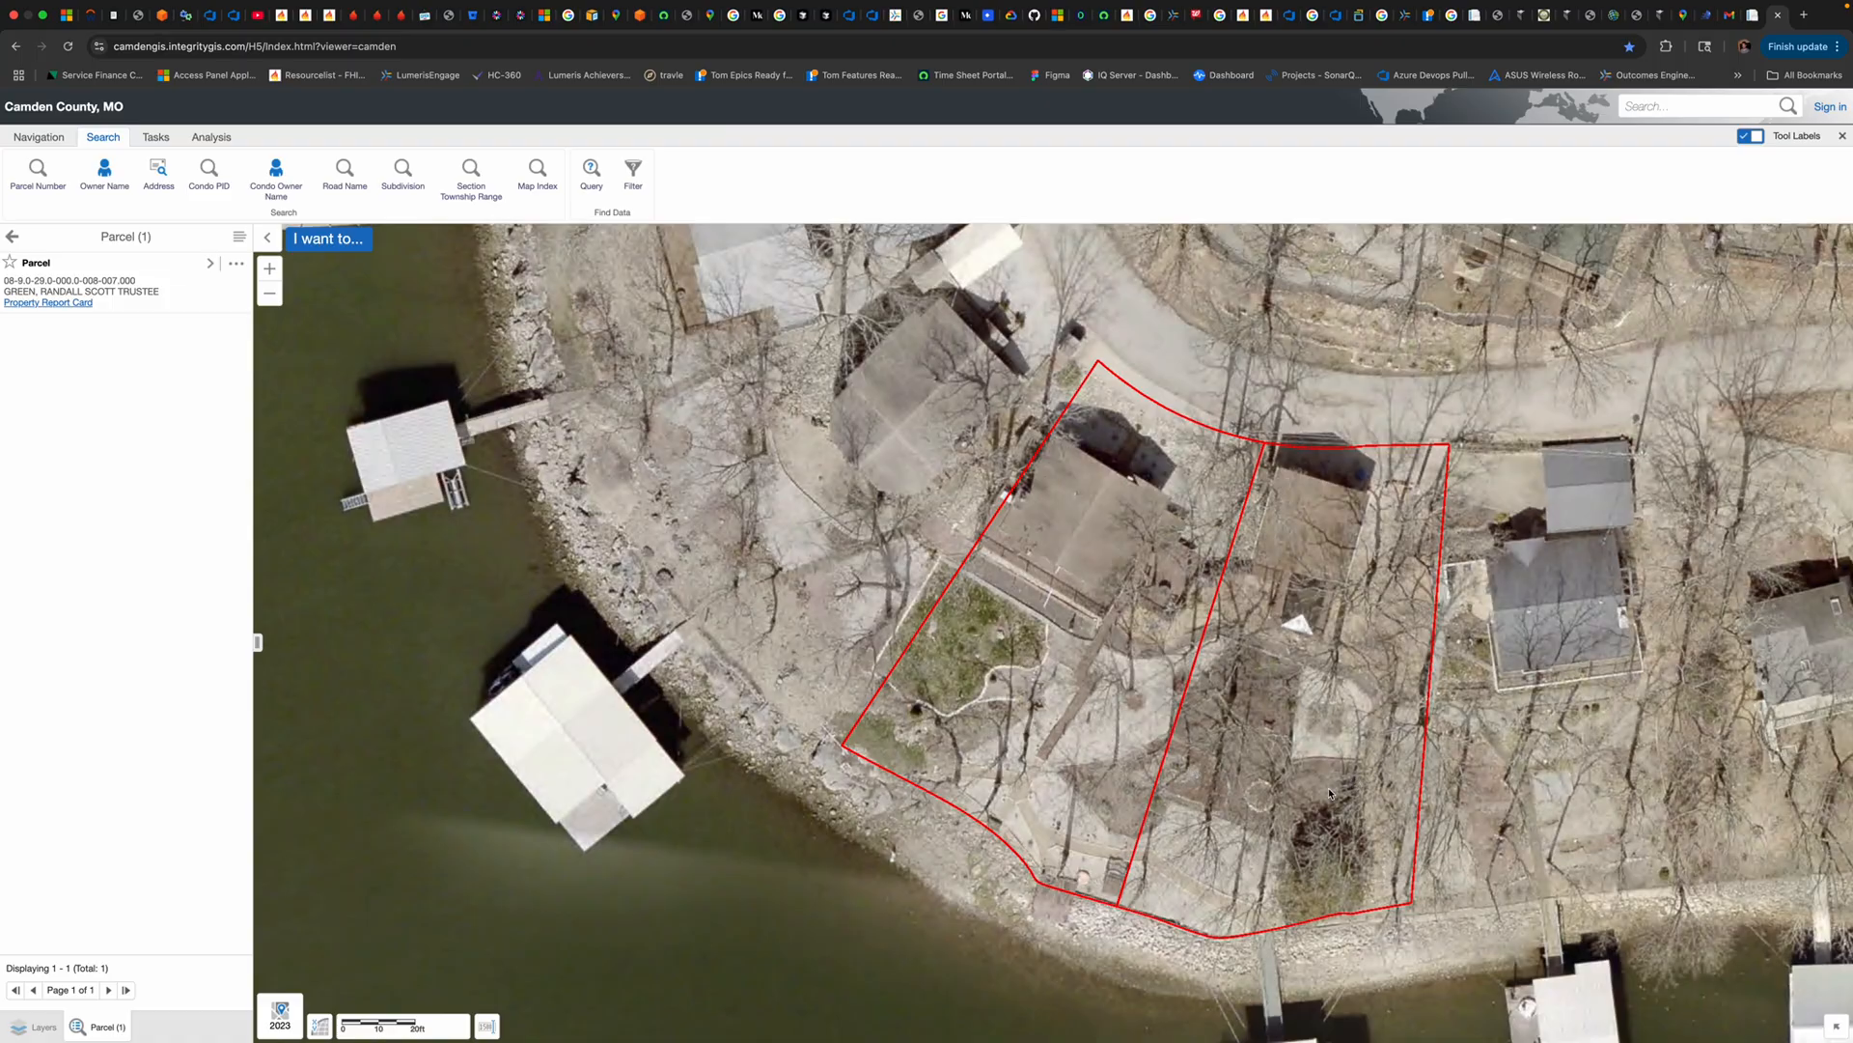
# Examine the shoreline, roads and neighbouring lots around the outlined Park Shore parcels on the aerial map.
pyautogui.scroll(-1, 1329, 794)
pyautogui.scroll(-2, 1326, 797)
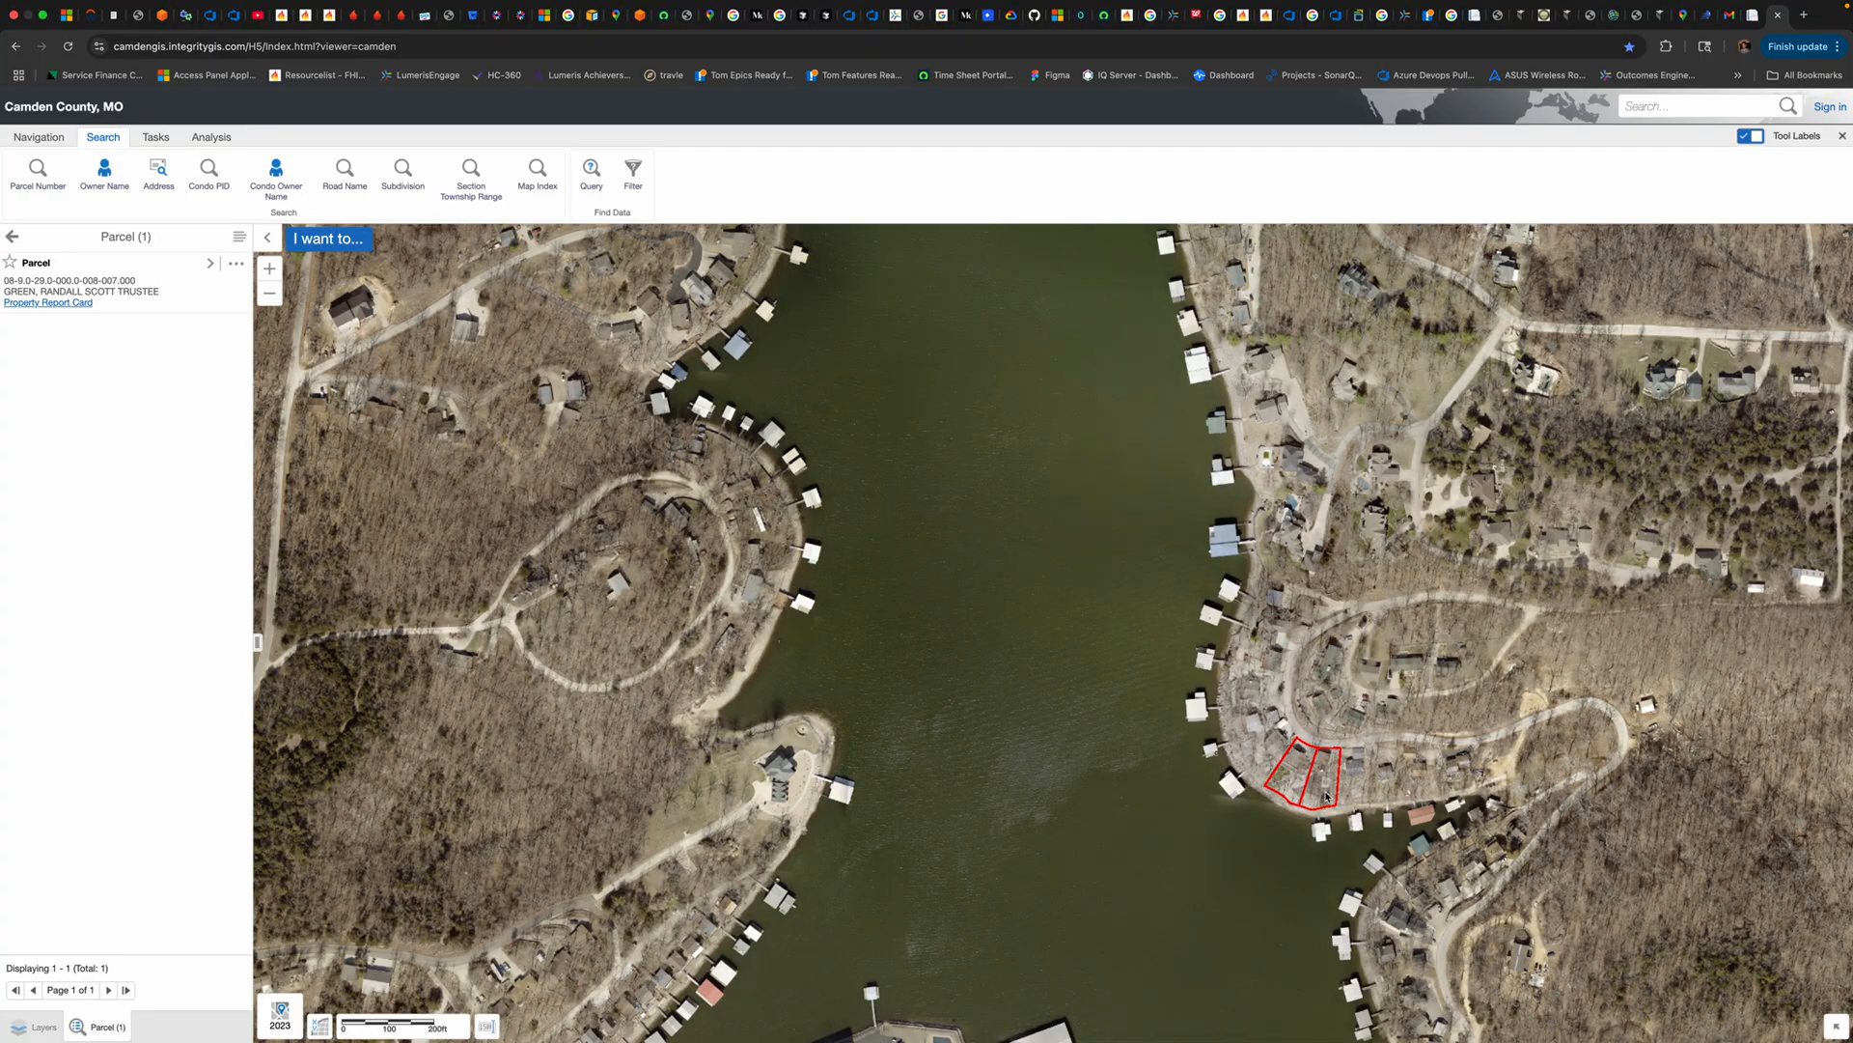
pyautogui.scroll(-2, 1326, 796)
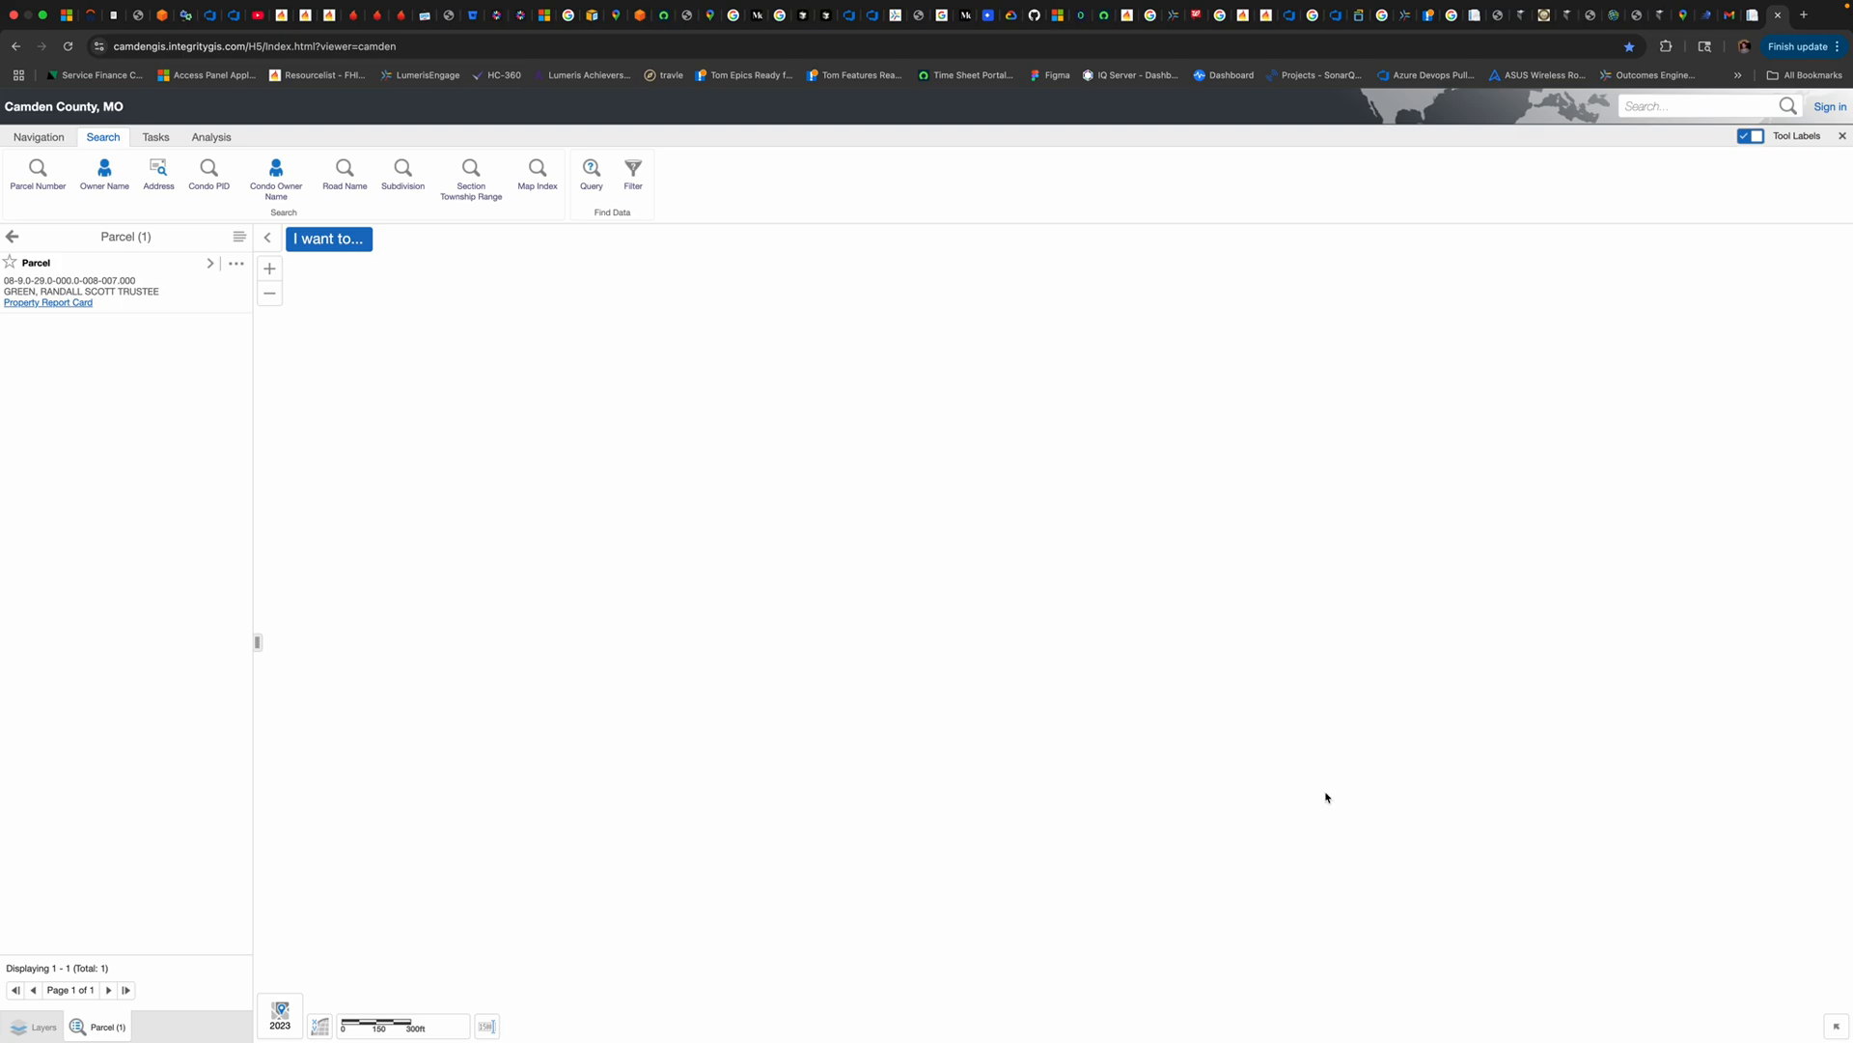